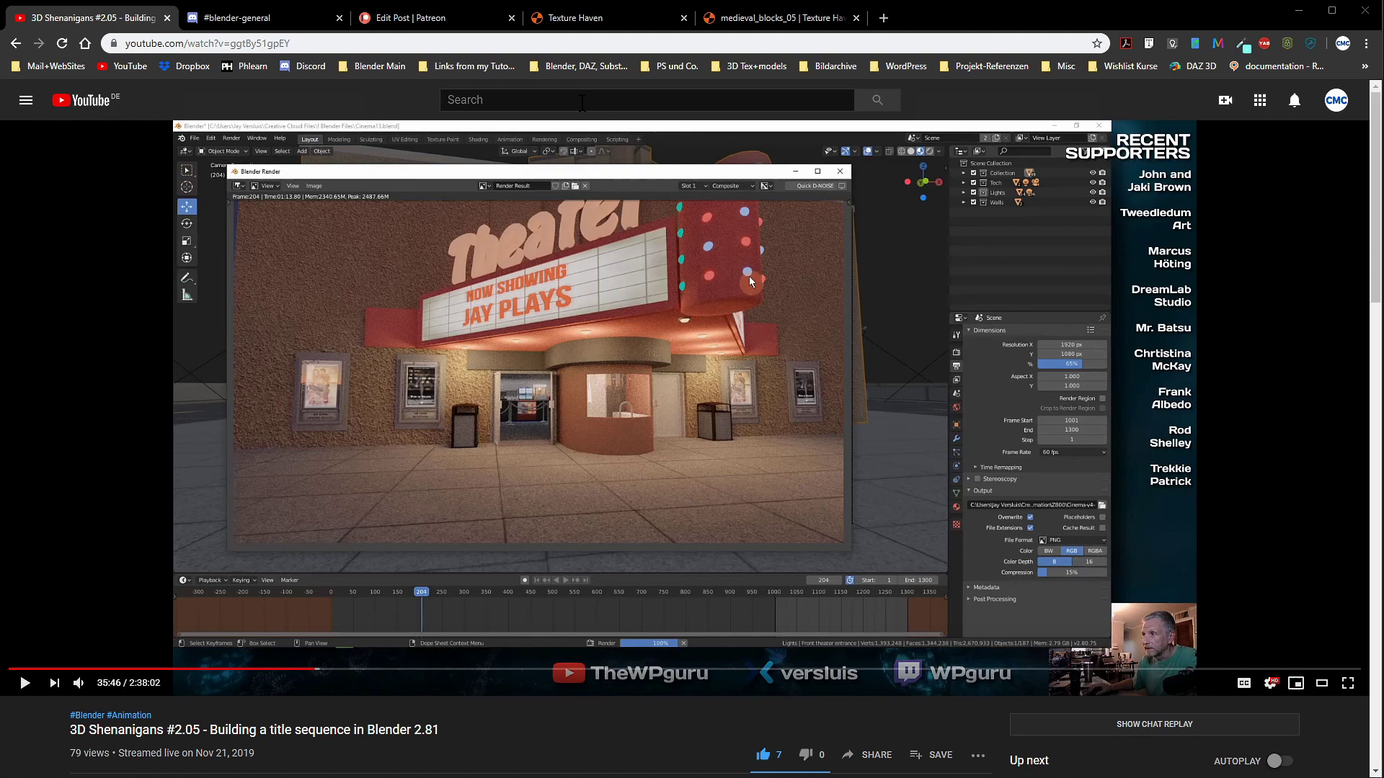
Step: Open the medieval_blocks_05 texture page on Texture Haven and compare its diffuse, full-material and AO previews
{"action": "left_click", "coordinate": [619, 14]}
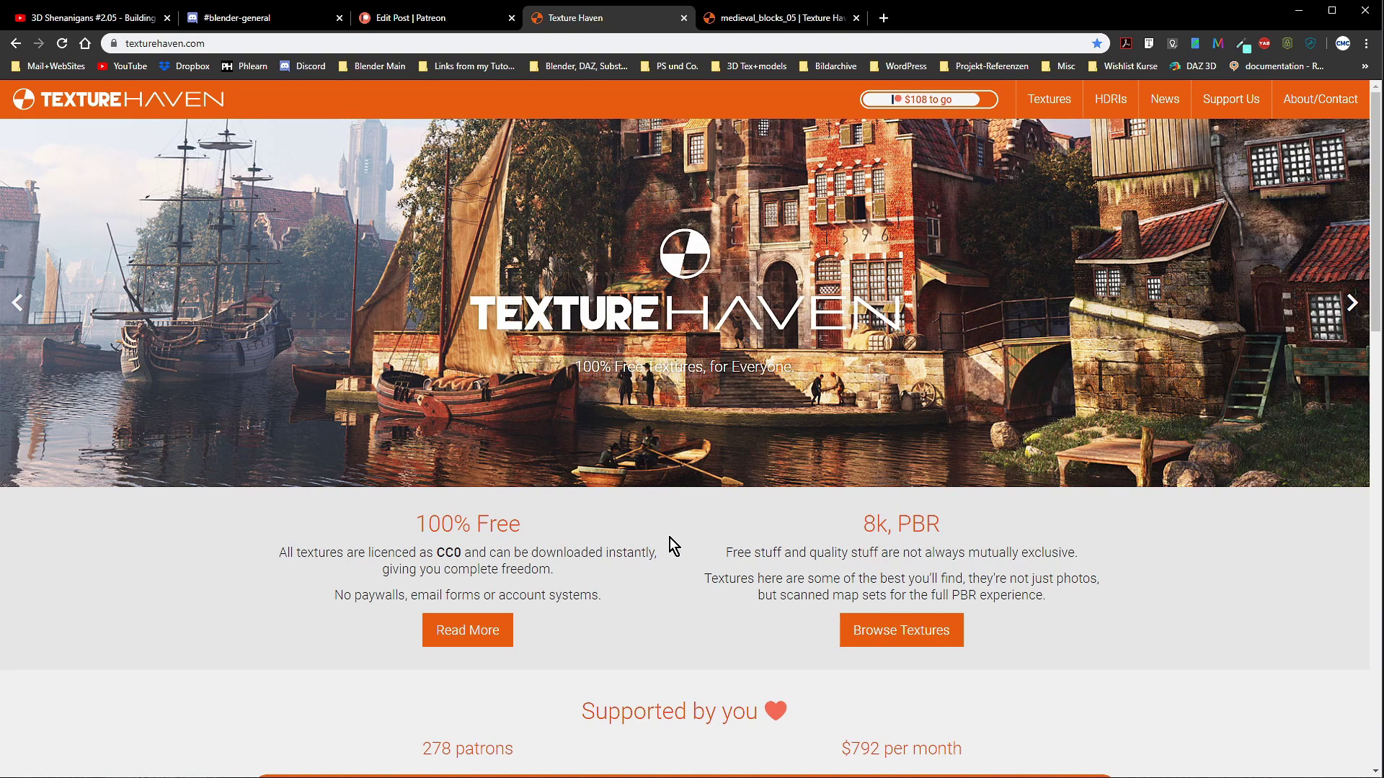
{"action": "left_click", "coordinate": [759, 21]}
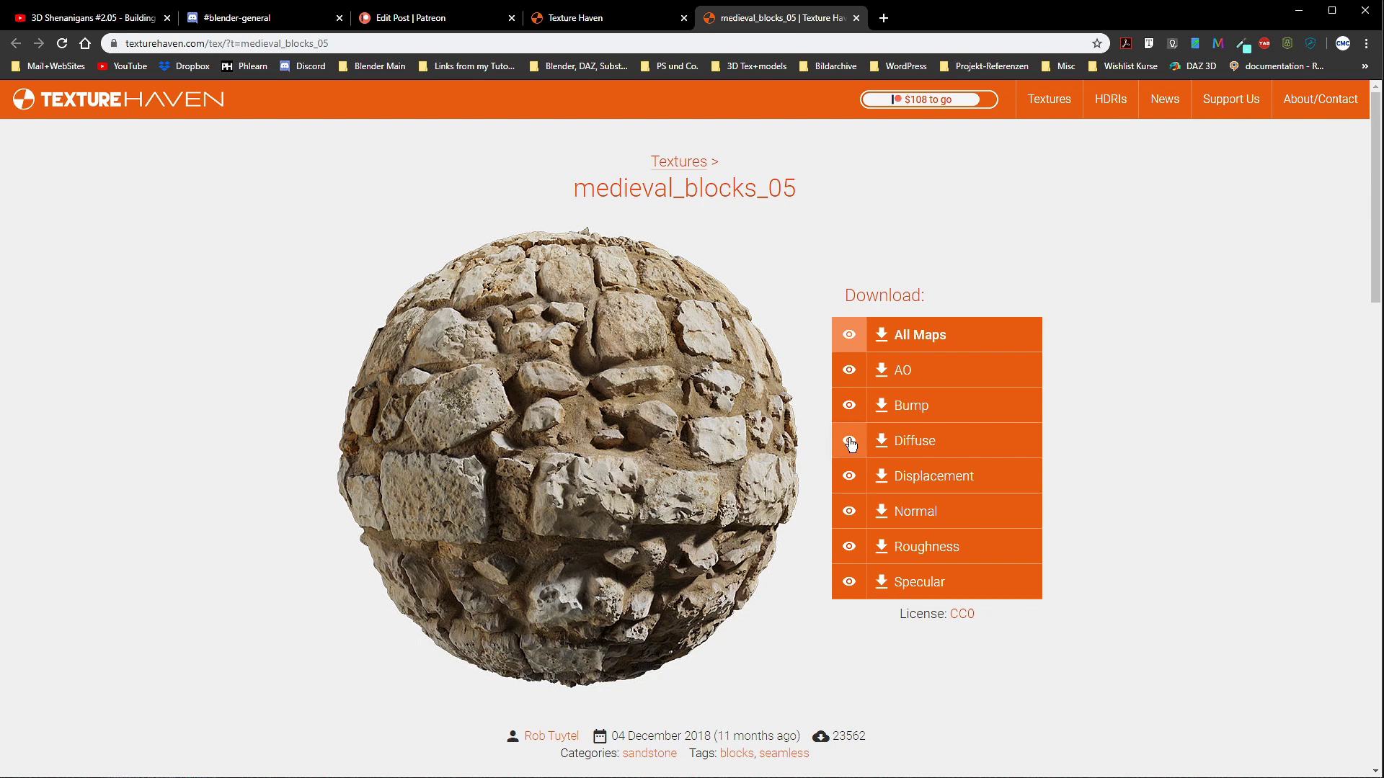
{"action": "left_click", "coordinate": [850, 442]}
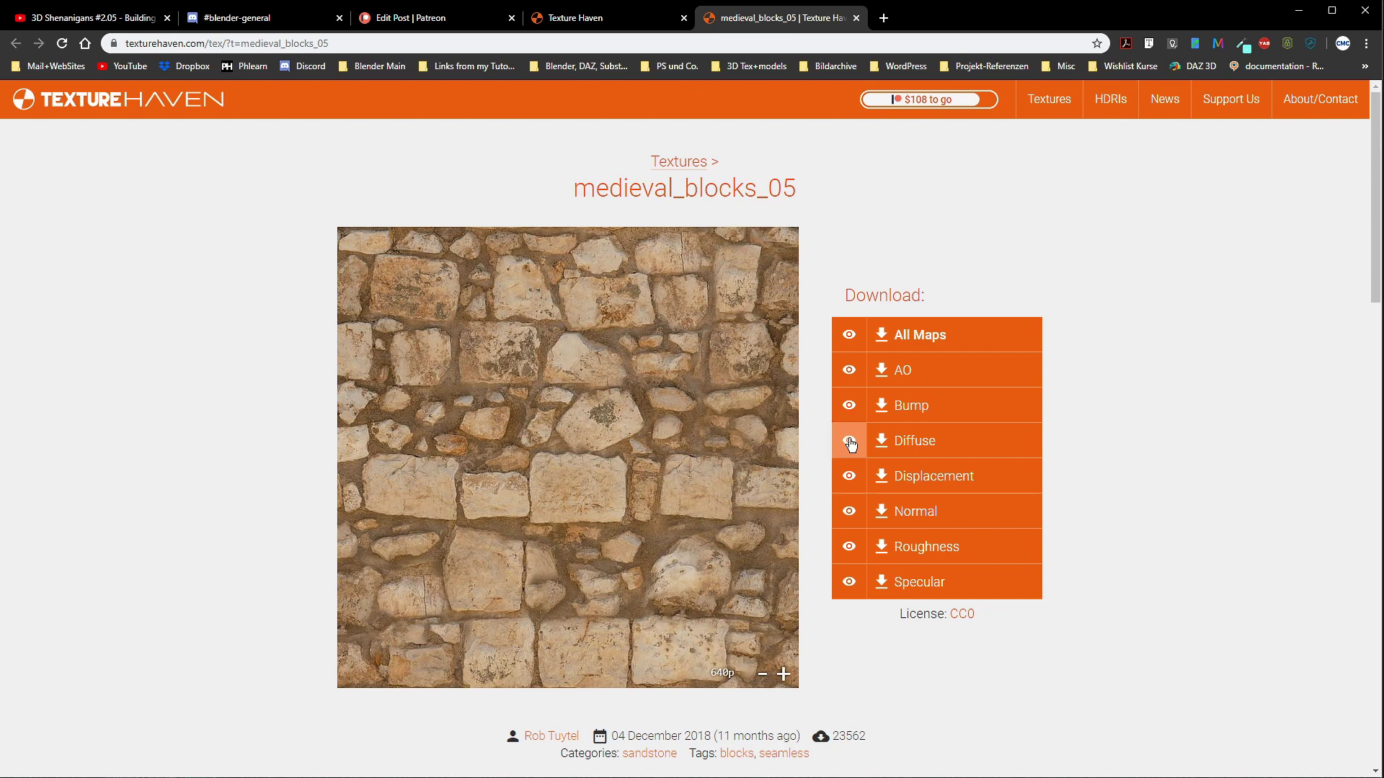
{"action": "left_click", "coordinate": [849, 334]}
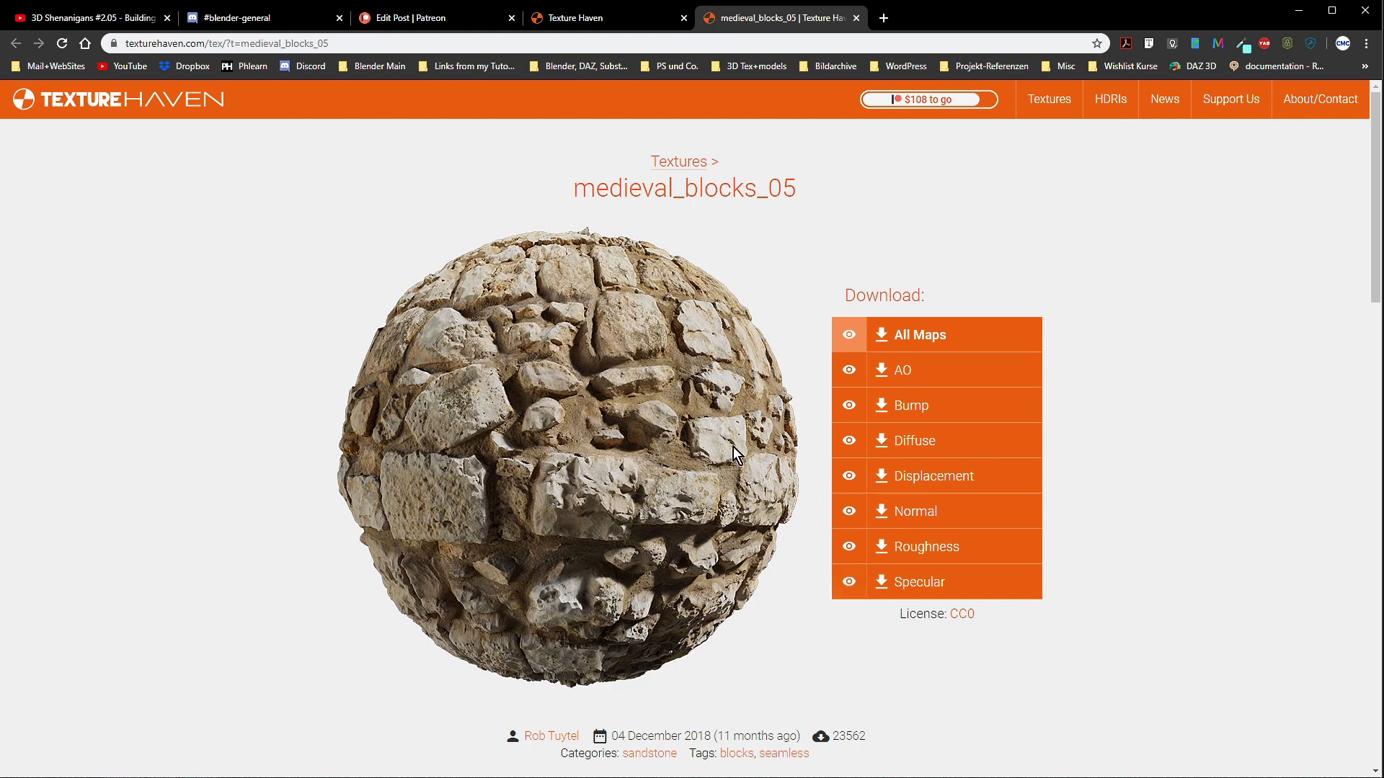
{"action": "left_click", "coordinate": [849, 440]}
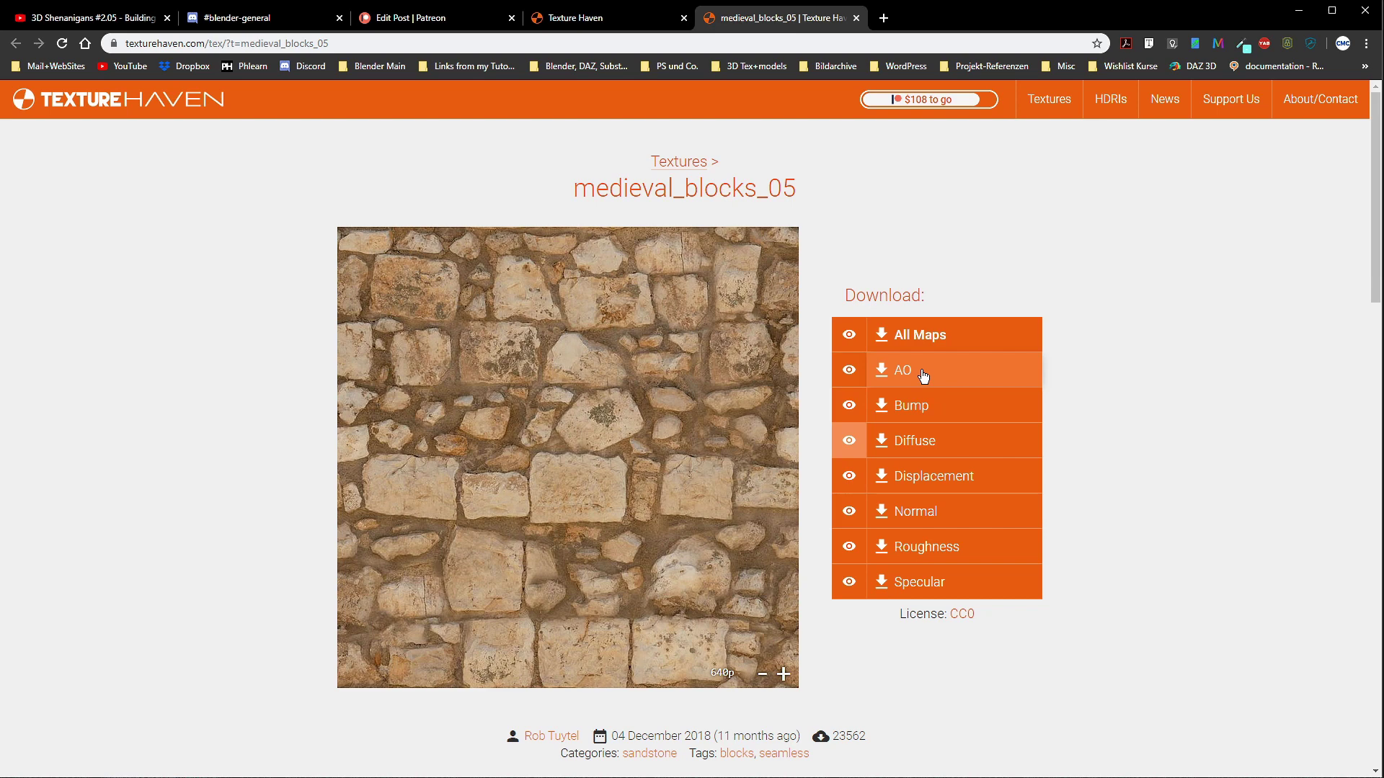
{"action": "left_click", "coordinate": [849, 371]}
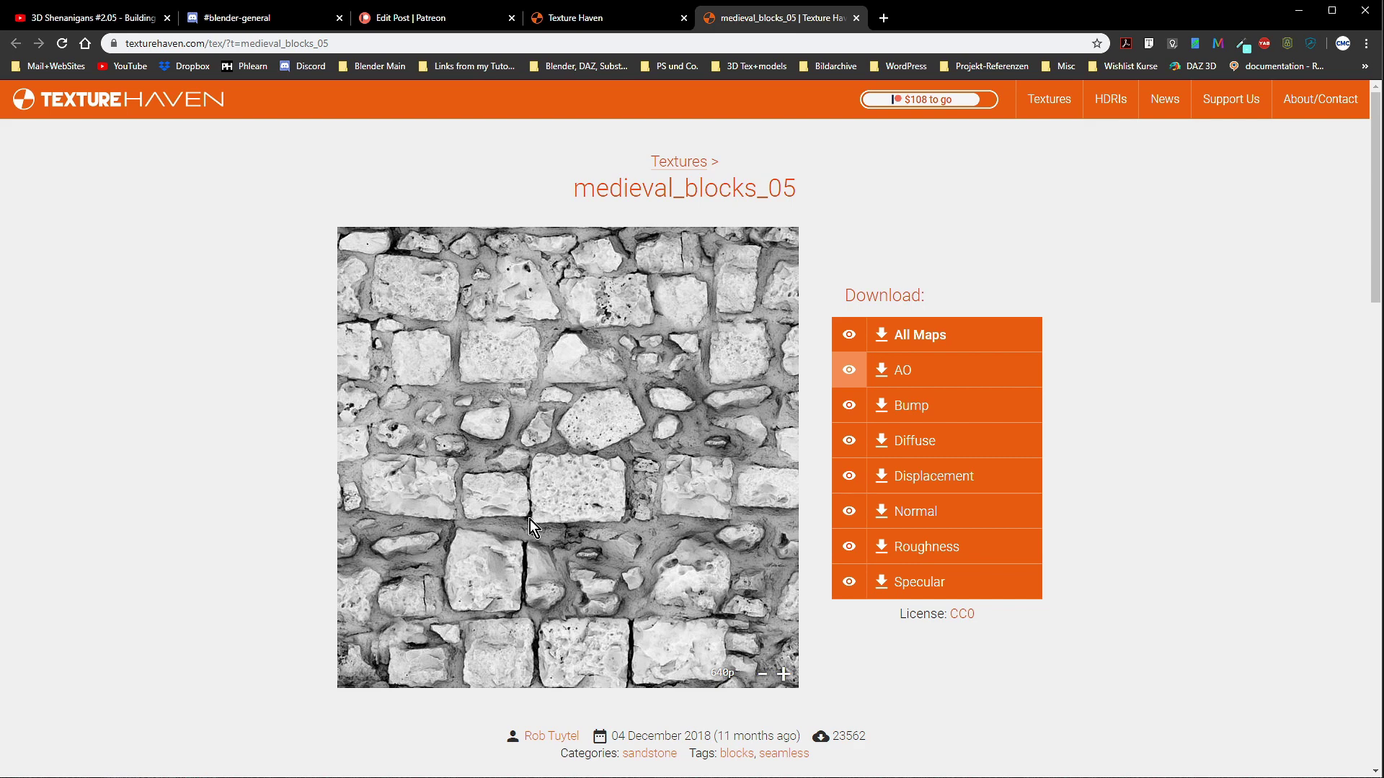
Step: Switch to Blender and compare the headset with Ambient Occlusion on and off, leaving it enabled
{"action": "left_click", "coordinate": [399, 22]}
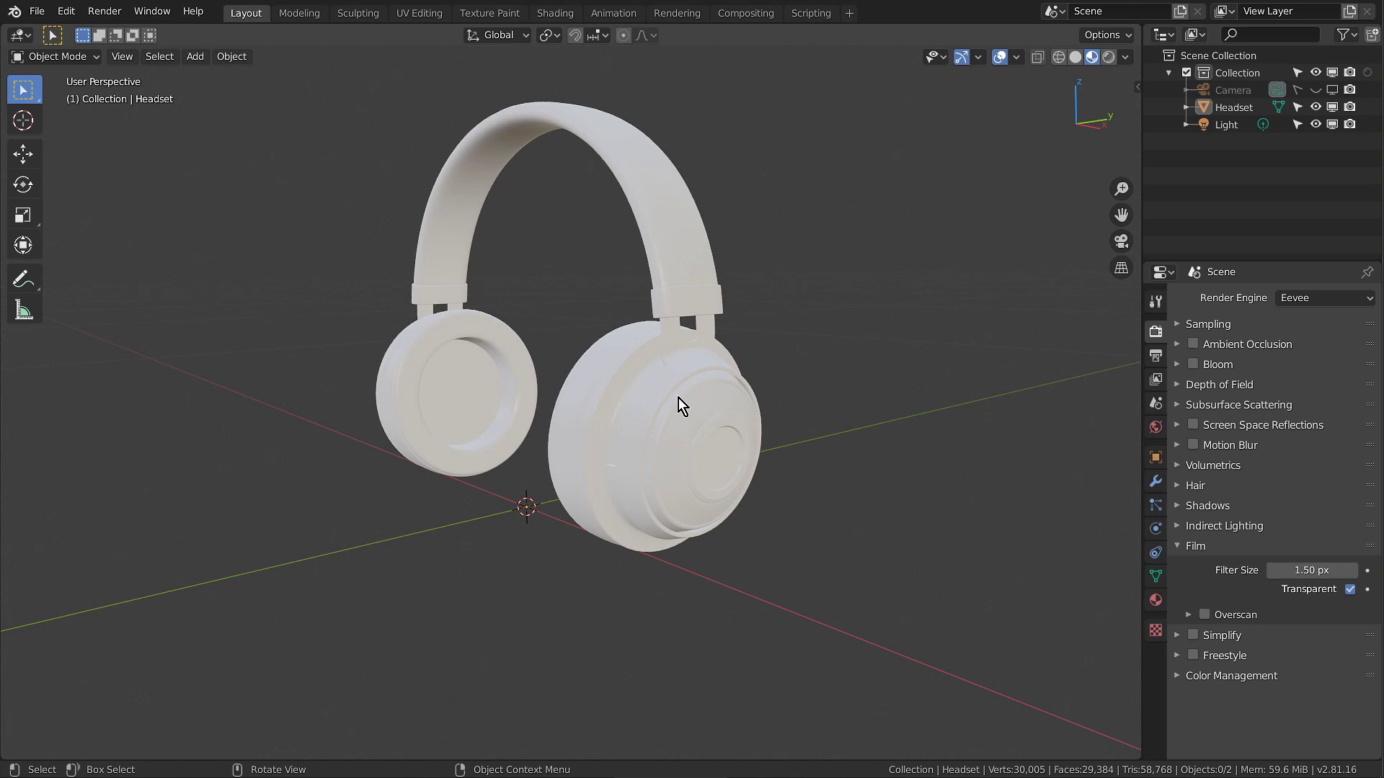
{"action": "left_click", "coordinate": [1192, 344]}
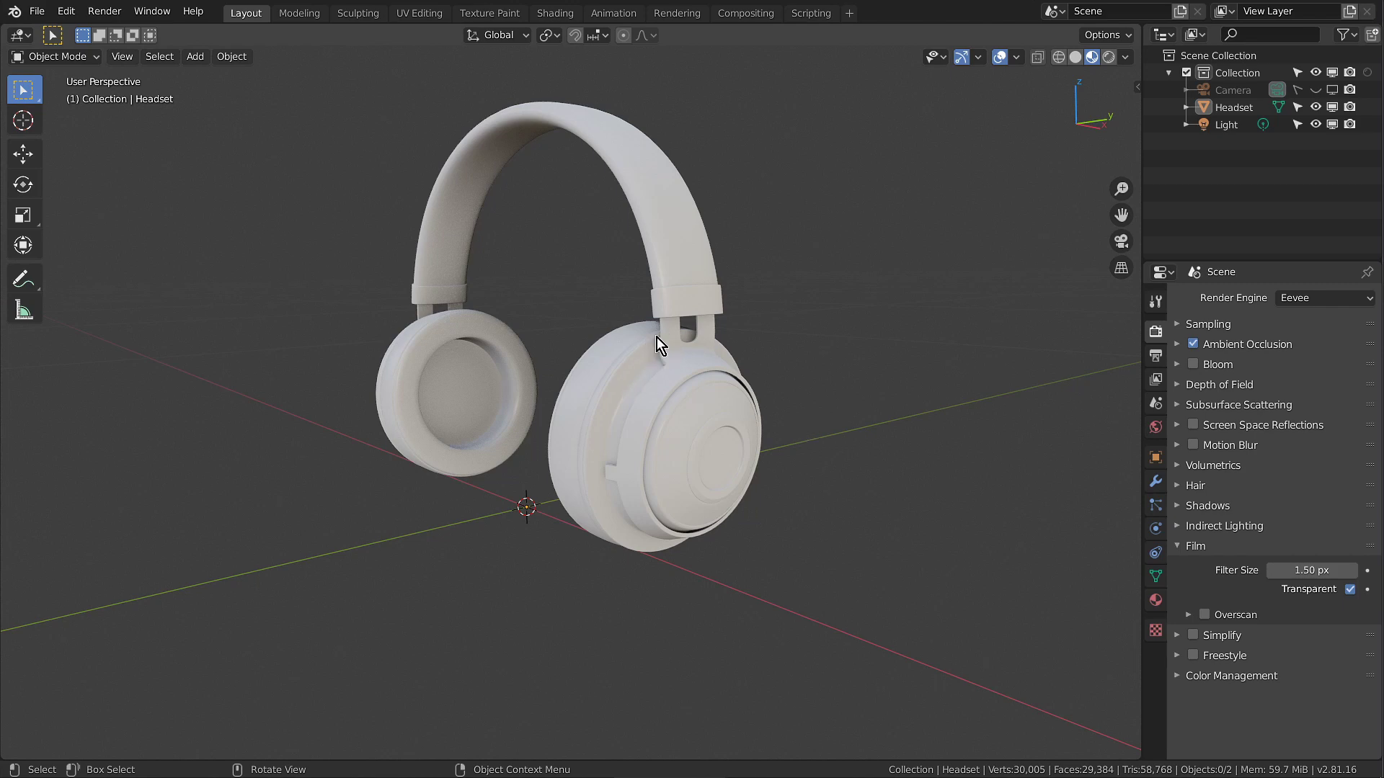
{"action": "left_click", "coordinate": [1192, 344]}
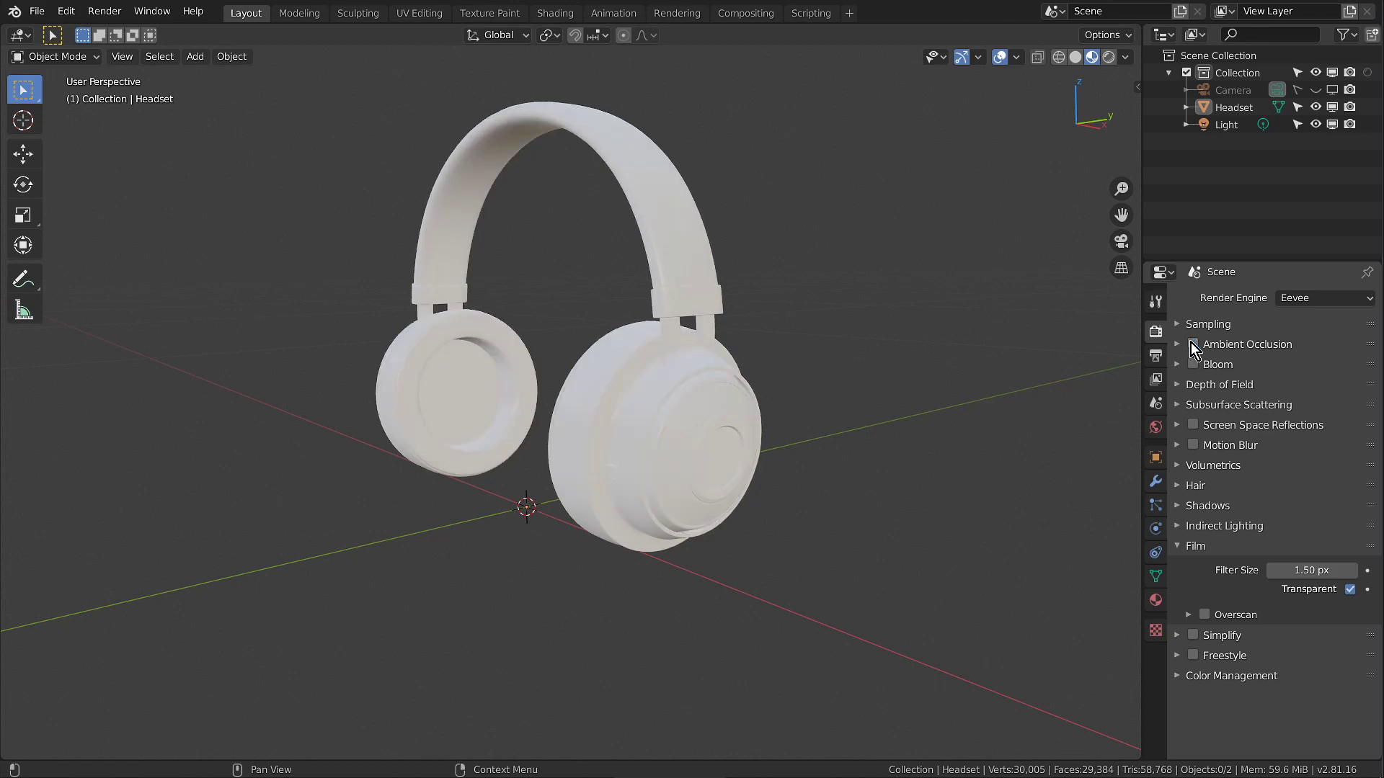
{"action": "left_click", "coordinate": [1193, 344]}
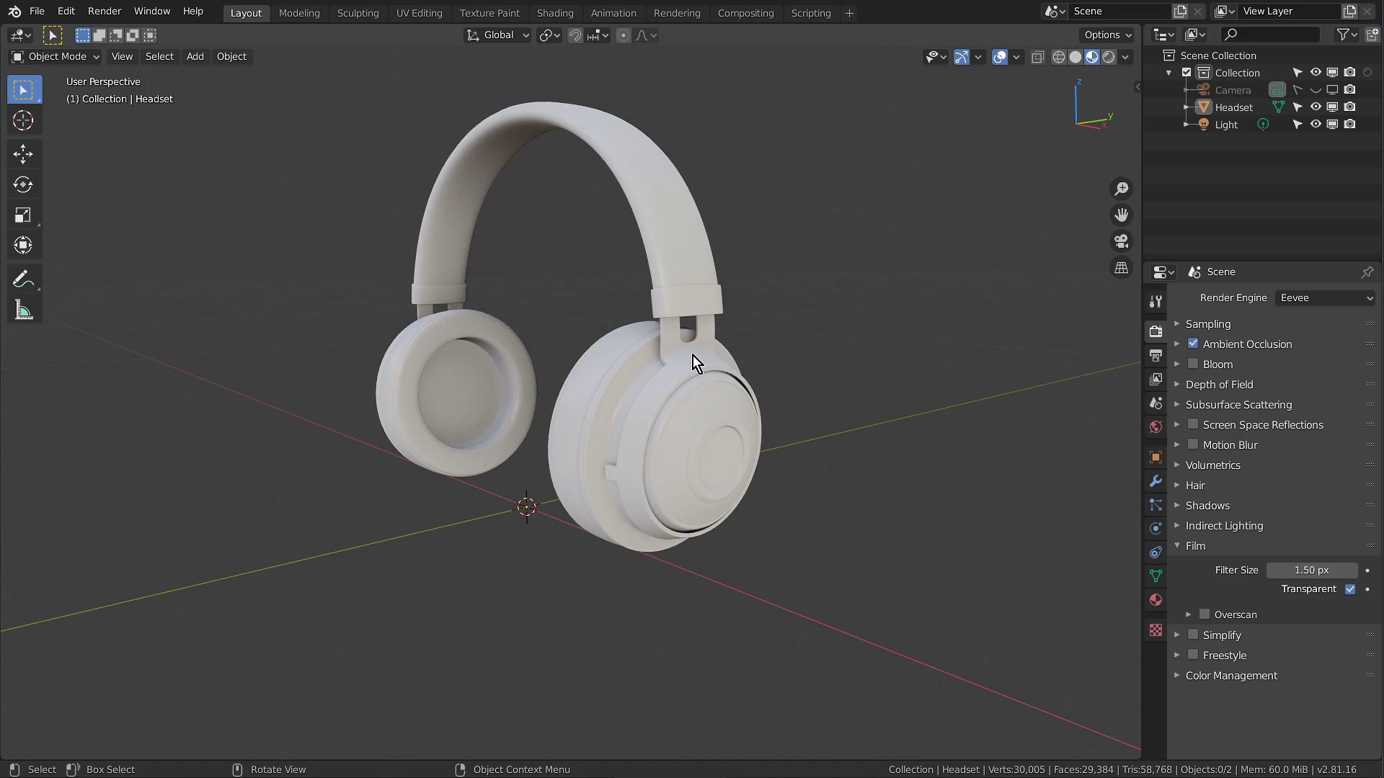
Step: Return to the medieval_blocks_05 page in the browser and preview the bump, diffuse and displacement maps and the full material
{"action": "key", "text": "alt+Tab"}
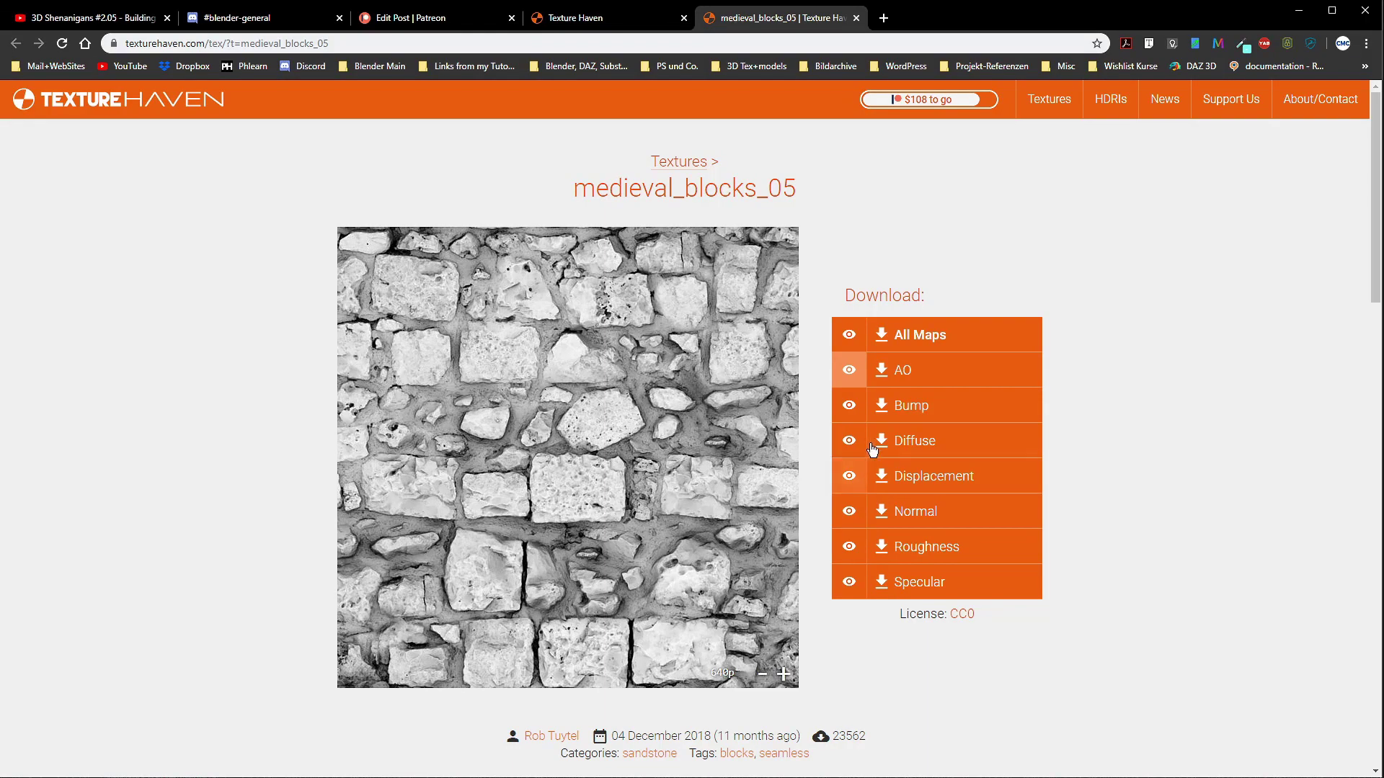
{"action": "left_click", "coordinate": [850, 405]}
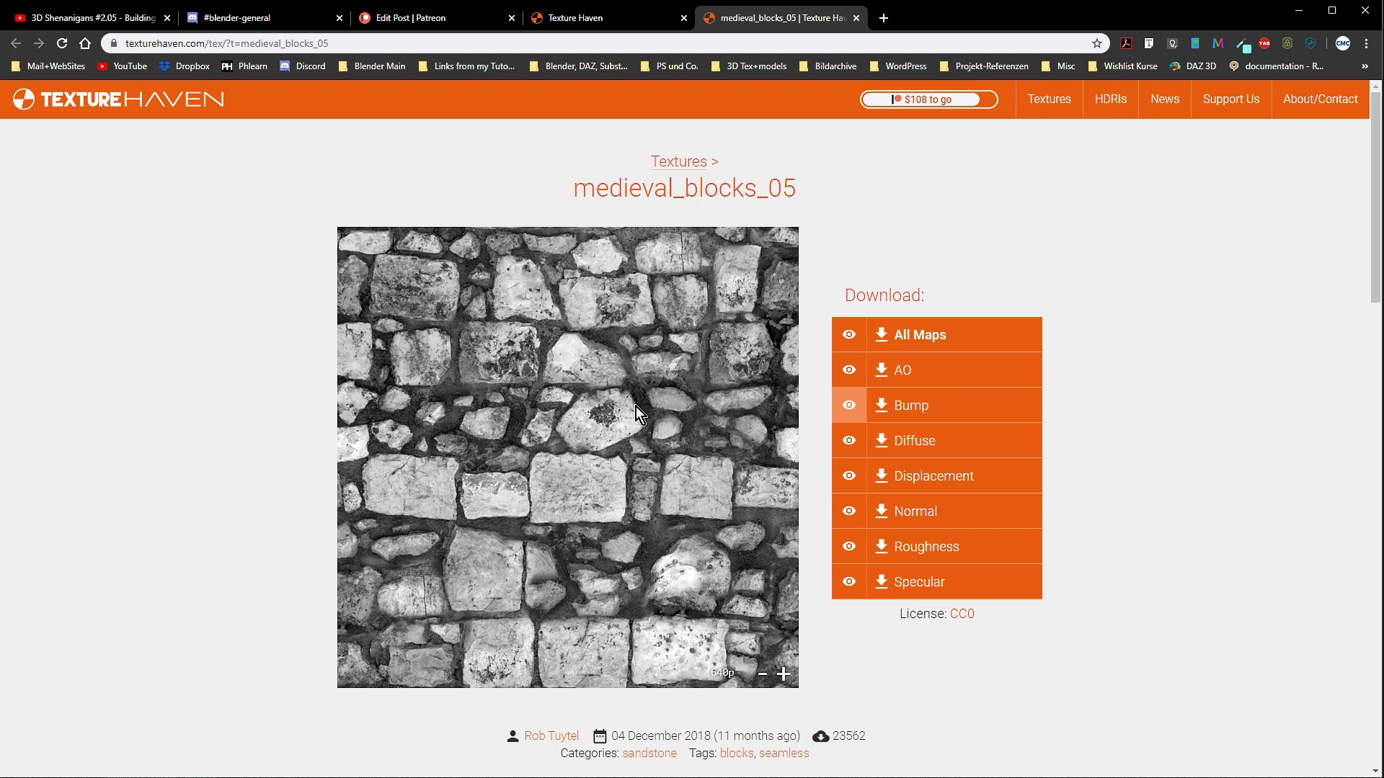
{"action": "left_click", "coordinate": [849, 441]}
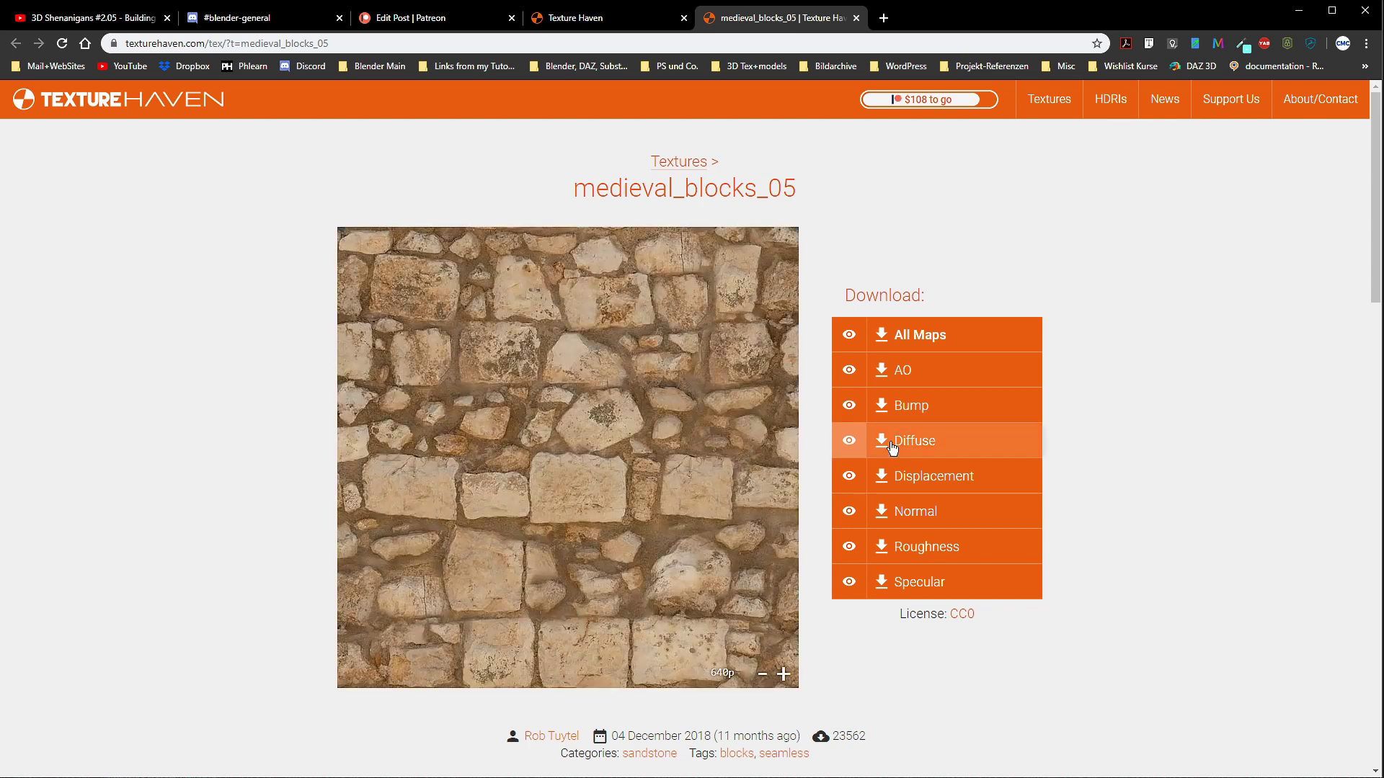
{"action": "left_click", "coordinate": [850, 479]}
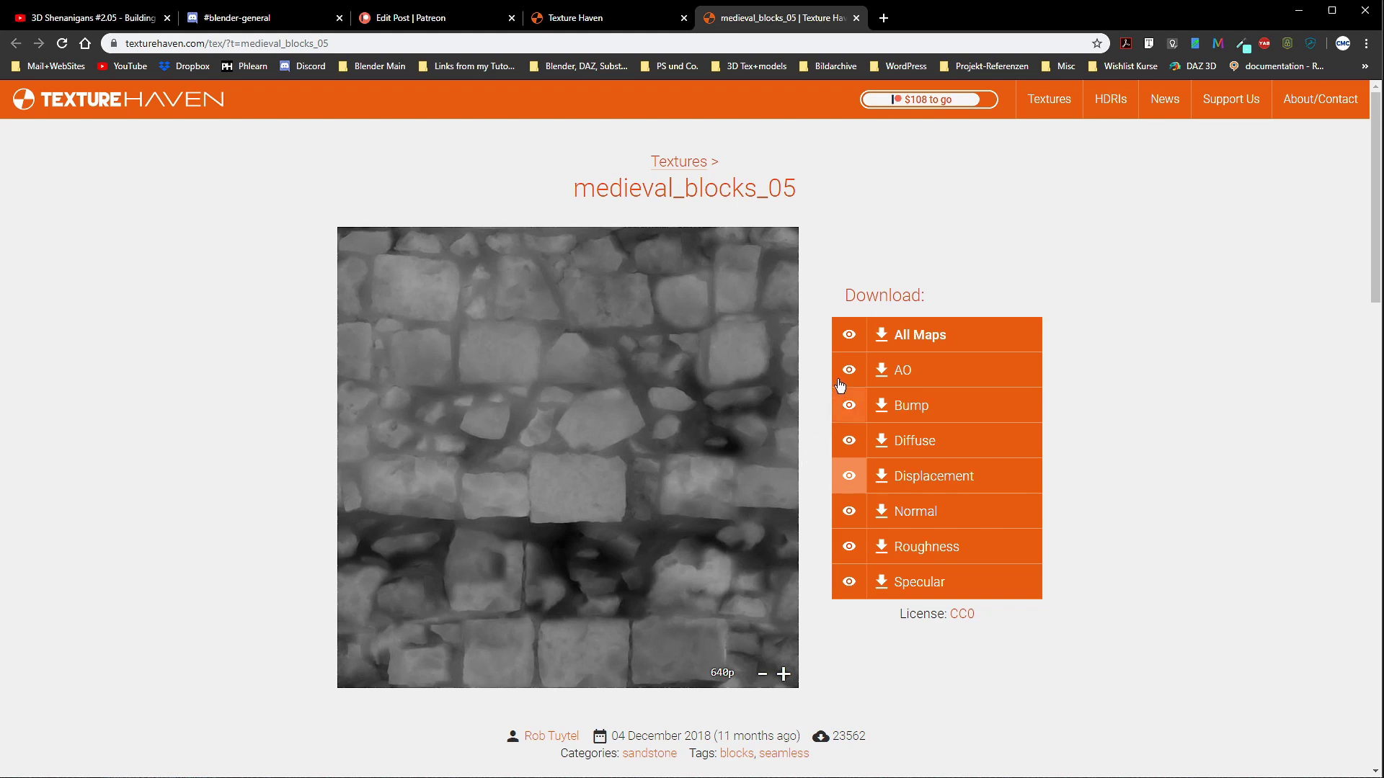
{"action": "left_click", "coordinate": [849, 335]}
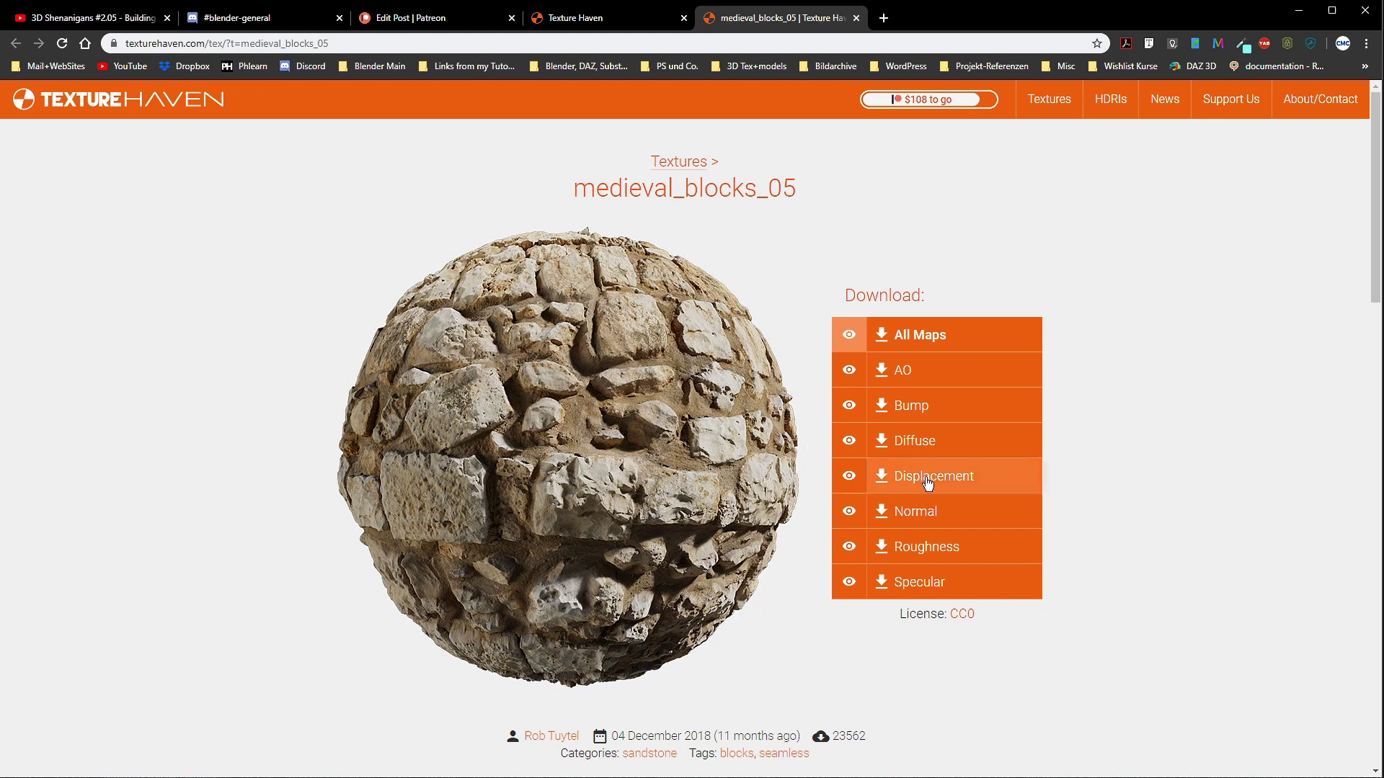
{"action": "left_click", "coordinate": [849, 478]}
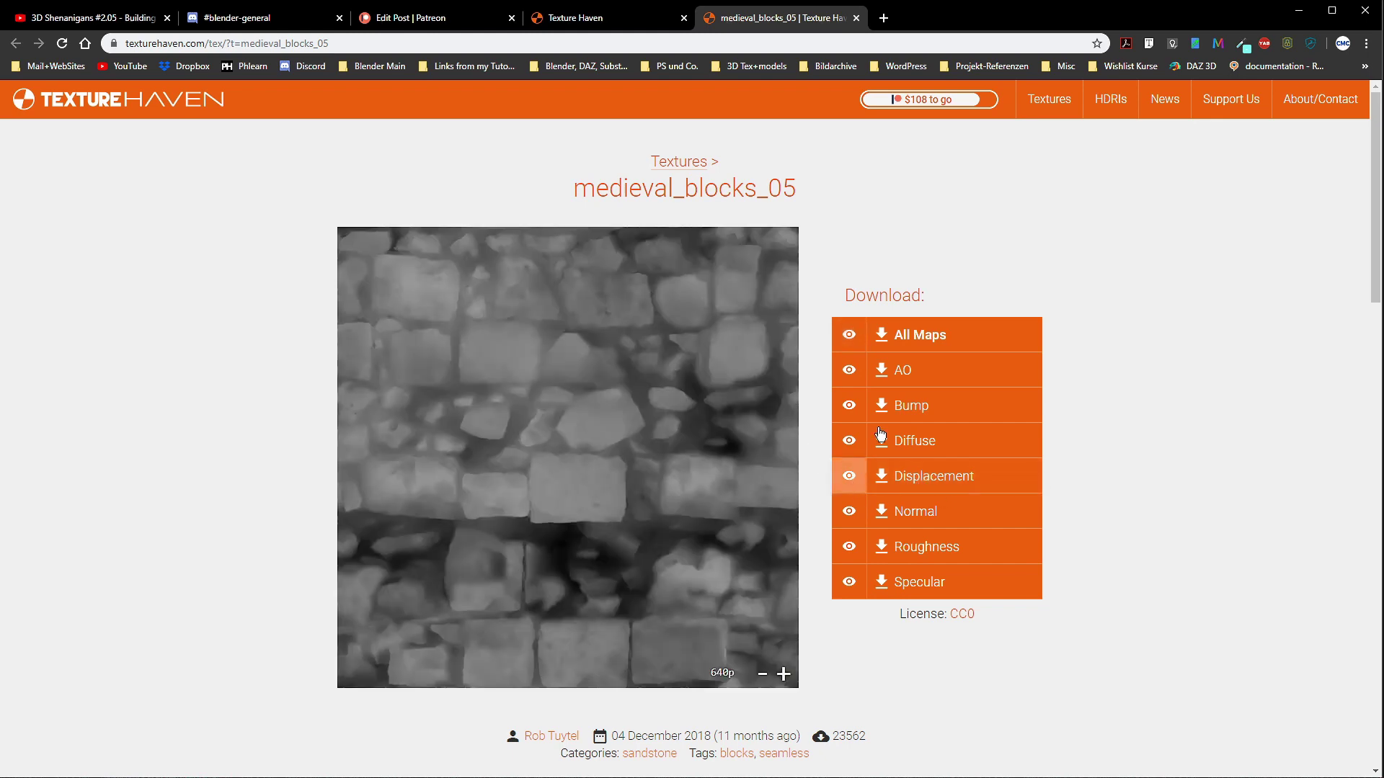
Step: Compare the stone texture's bump and displacement maps with the full-material sphere preview
{"action": "left_click", "coordinate": [850, 405]}
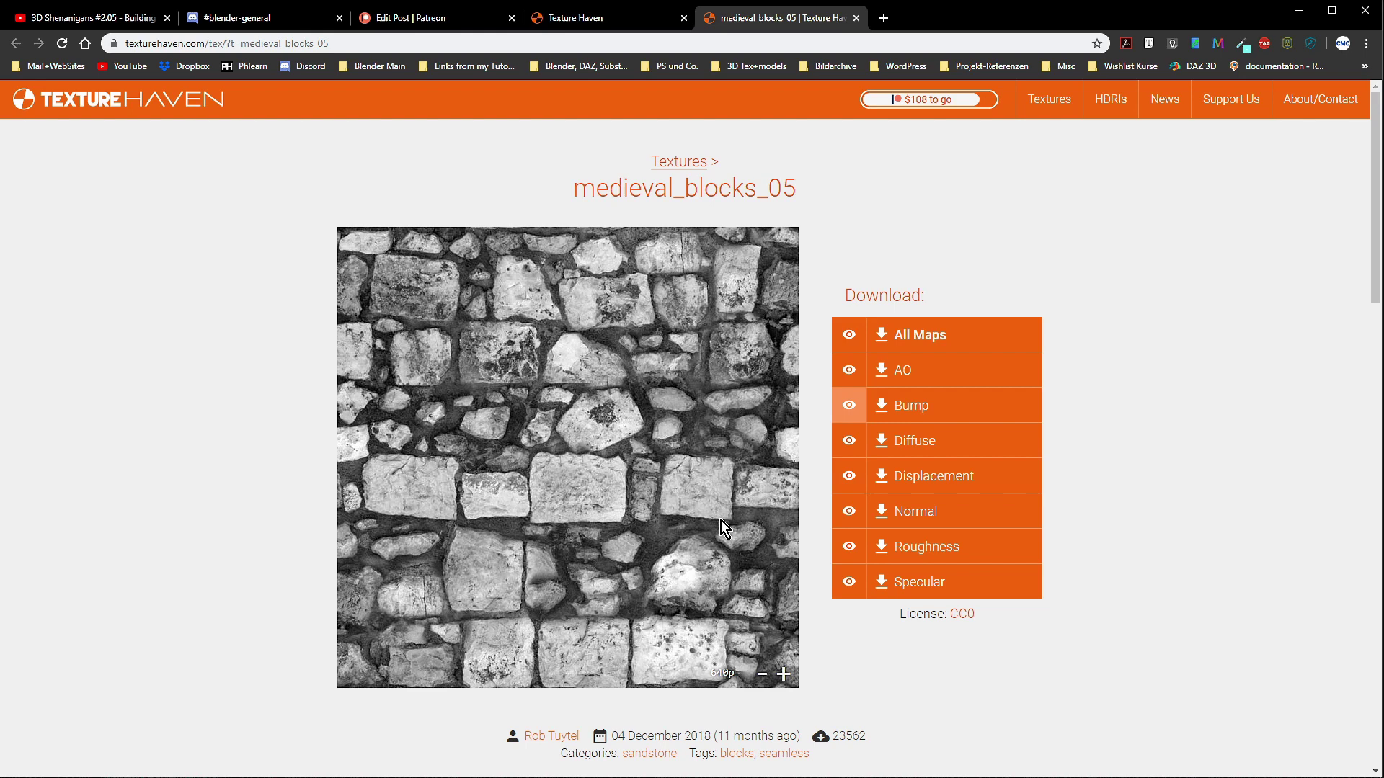
{"action": "left_click", "coordinate": [854, 485]}
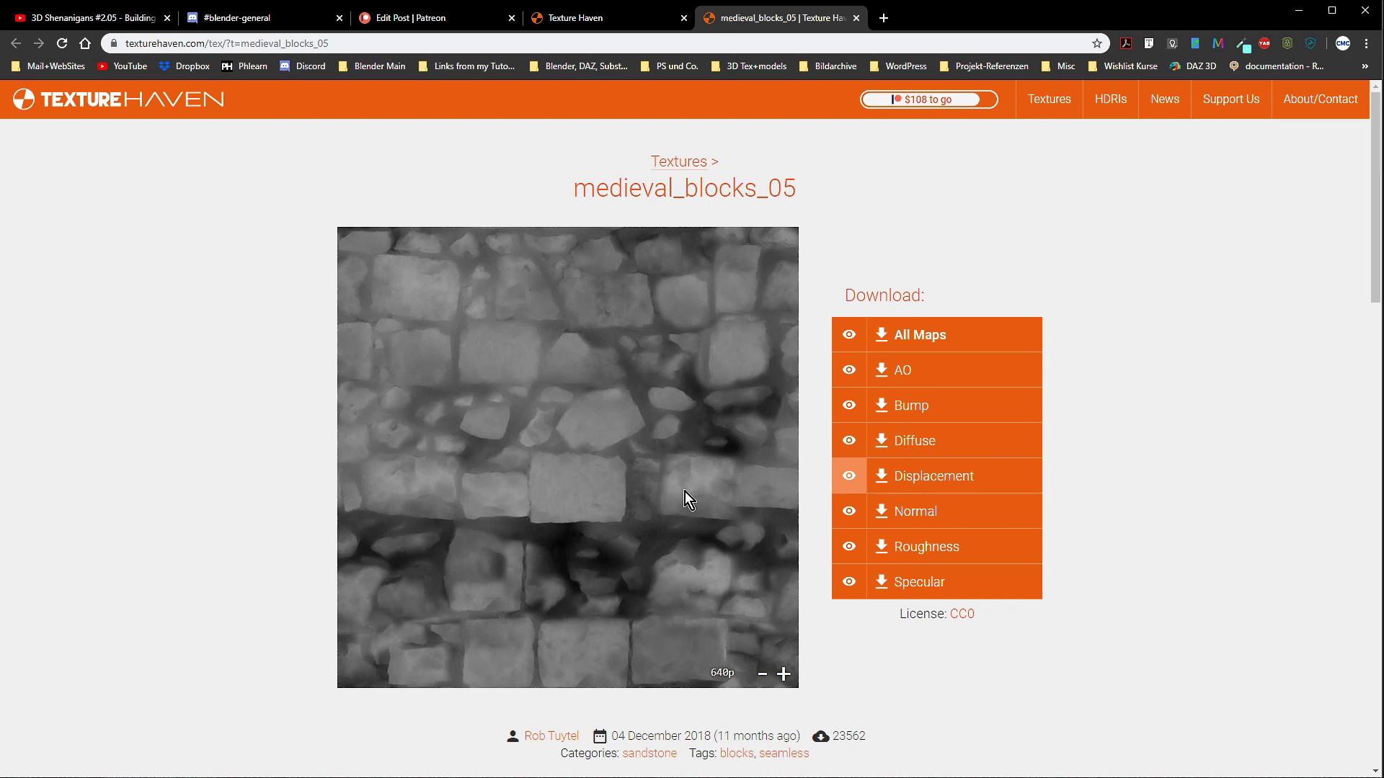
{"action": "left_click", "coordinate": [849, 335]}
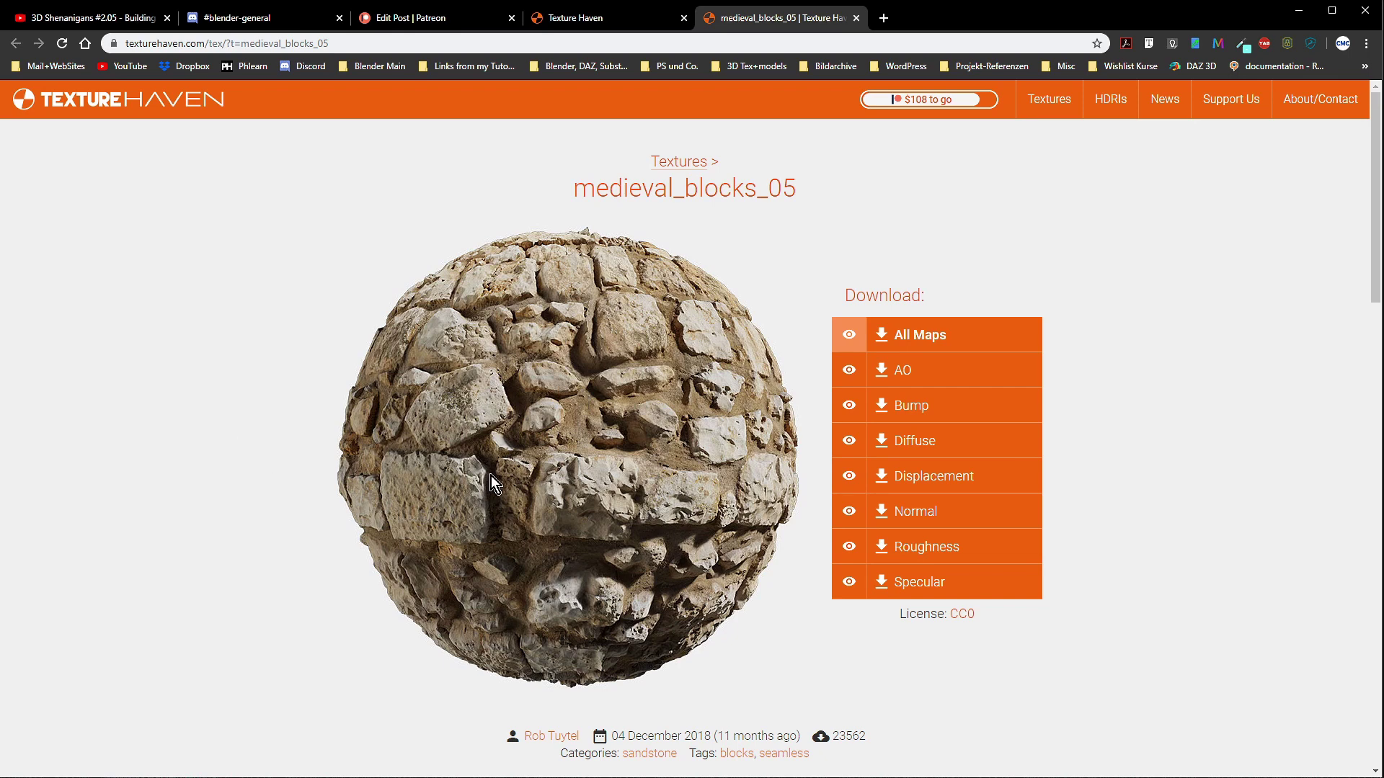
{"action": "left_click", "coordinate": [849, 477]}
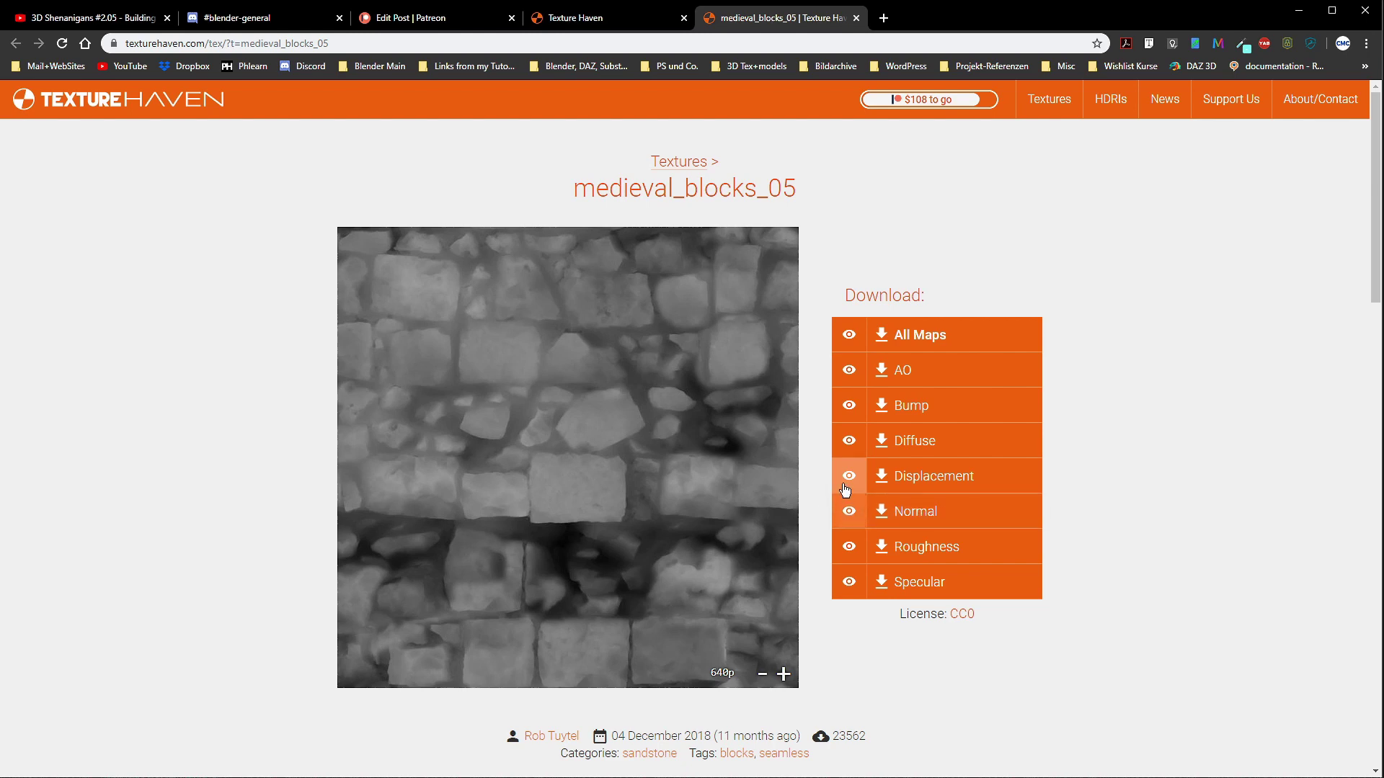
Step: Preview the diffuse, AO, bump and displacement maps of the stone texture one after another
{"action": "left_click", "coordinate": [849, 440]}
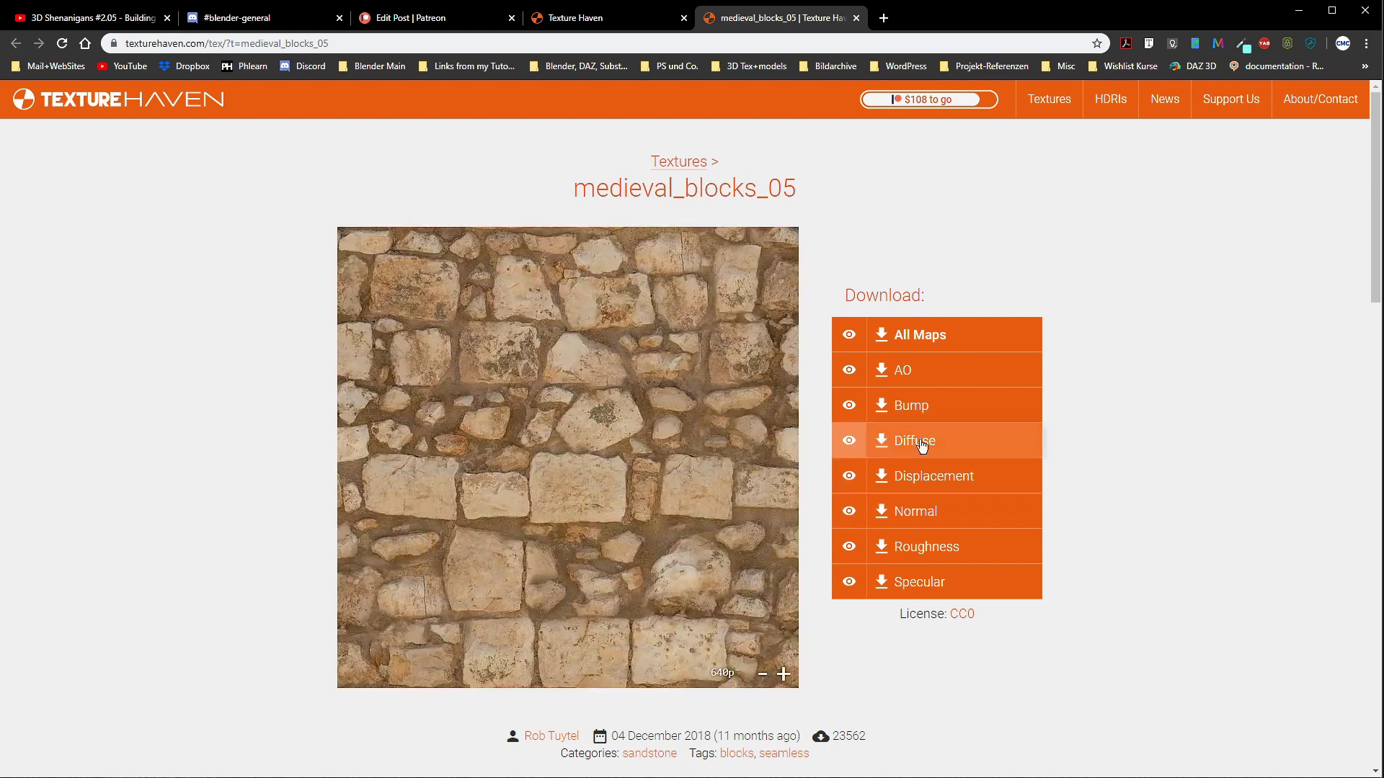
{"action": "left_click", "coordinate": [852, 378]}
{"action": "left_click", "coordinate": [851, 408]}
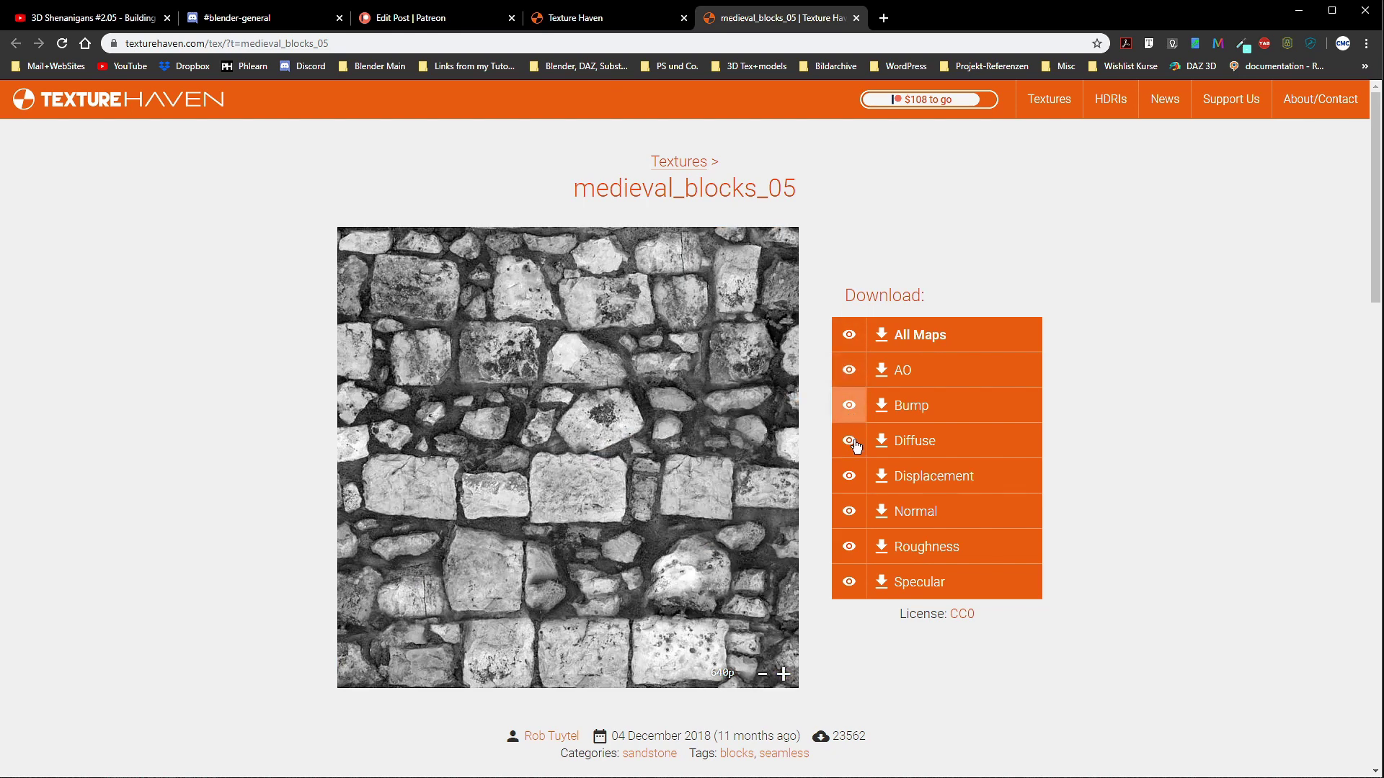
{"action": "left_click", "coordinate": [854, 479]}
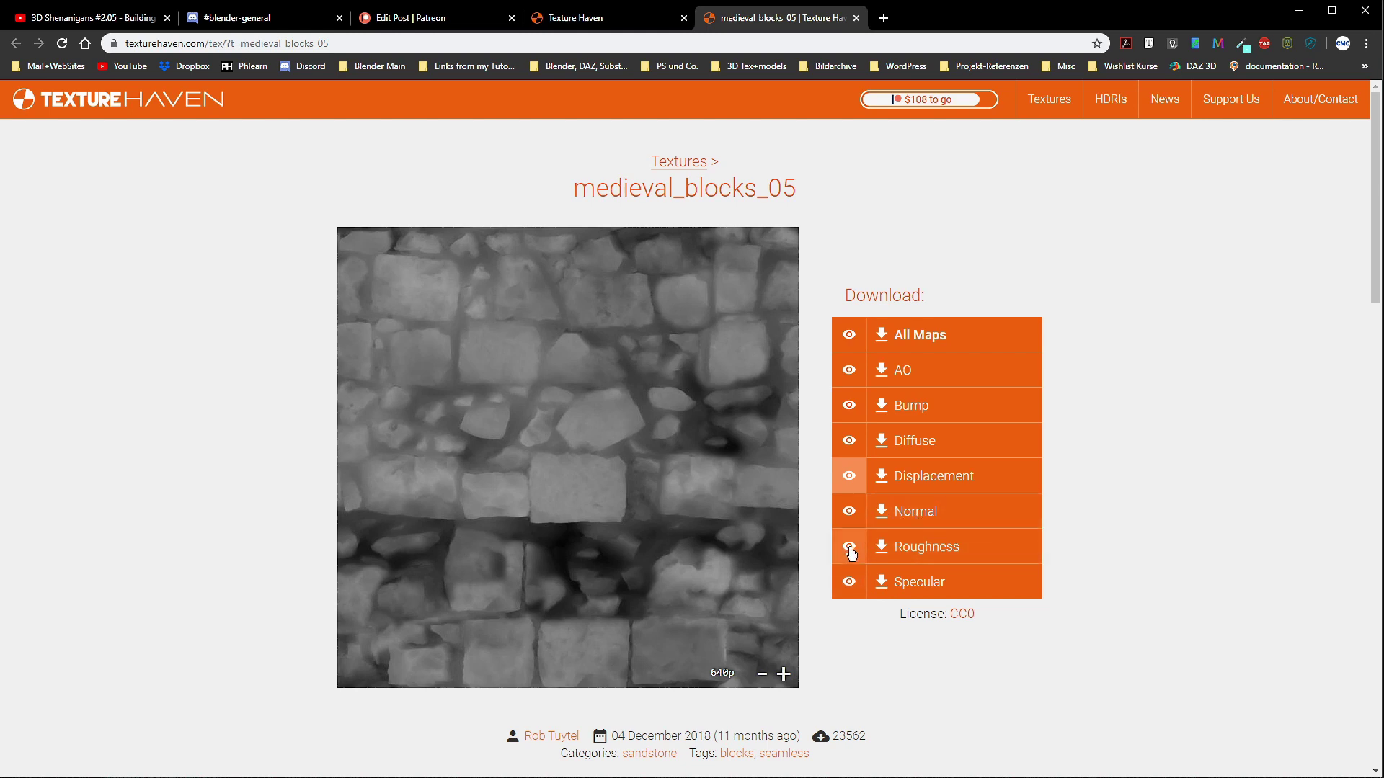
Step: Preview the roughness and specular maps, and inspect the specular map enlarged before restoring its original preview size
{"action": "left_click", "coordinate": [851, 551]}
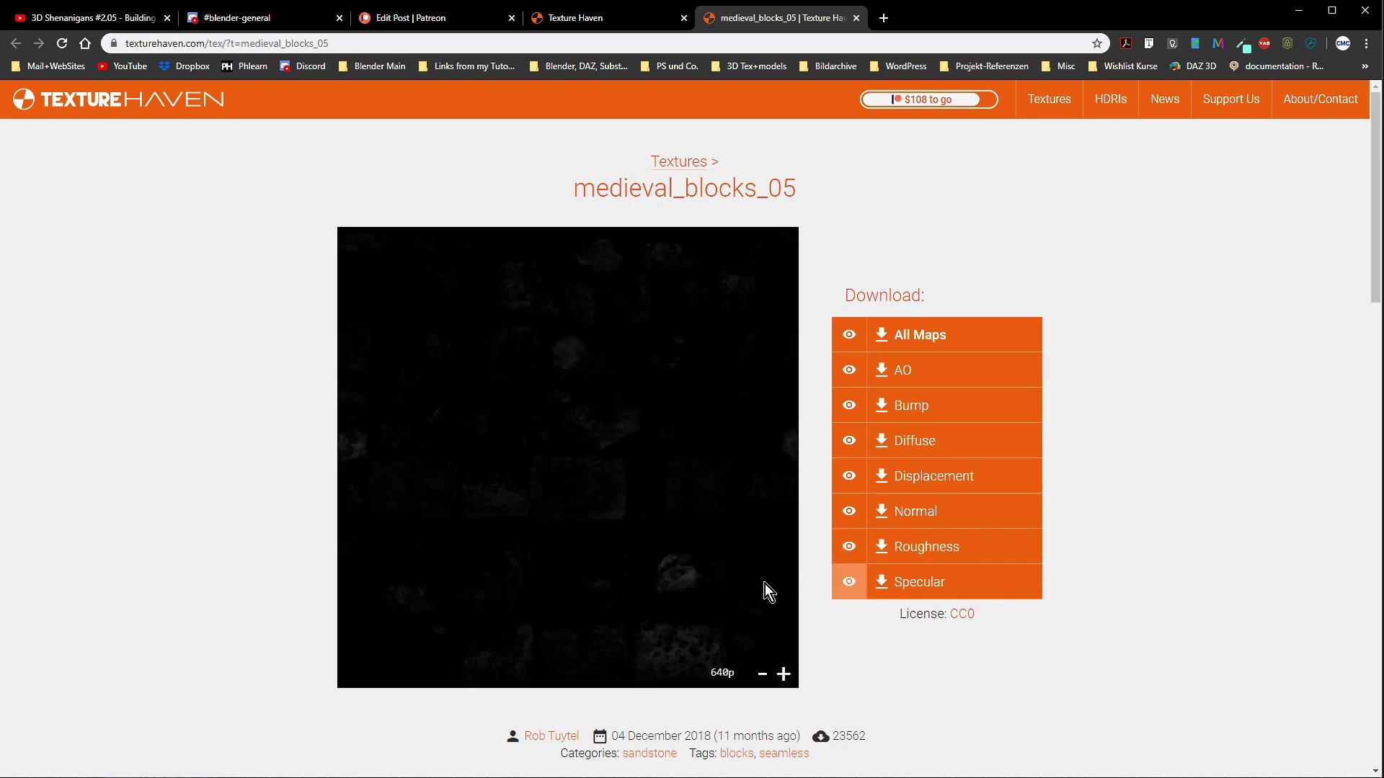
{"action": "left_click", "coordinate": [851, 549]}
{"action": "left_click", "coordinate": [784, 675]}
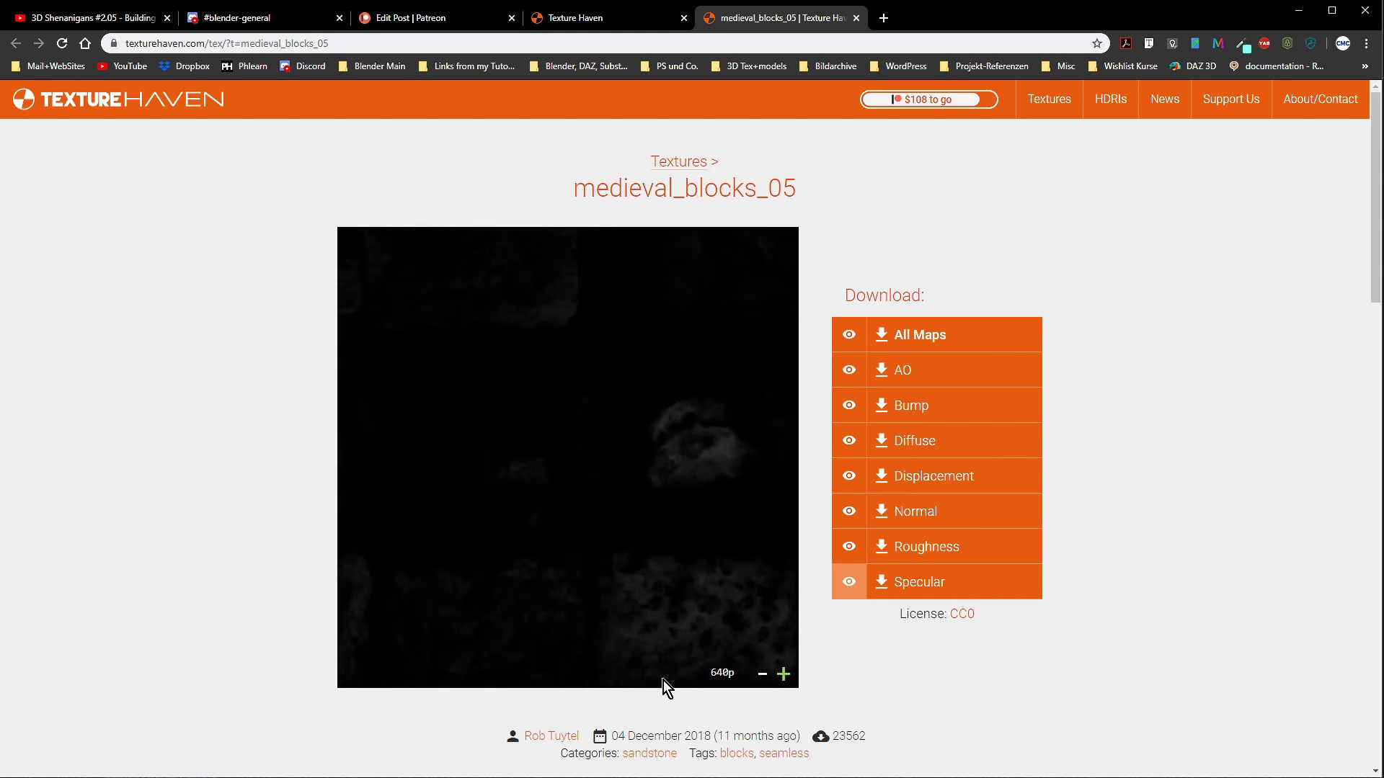
{"action": "left_click", "coordinate": [763, 682]}
{"action": "left_click", "coordinate": [762, 678]}
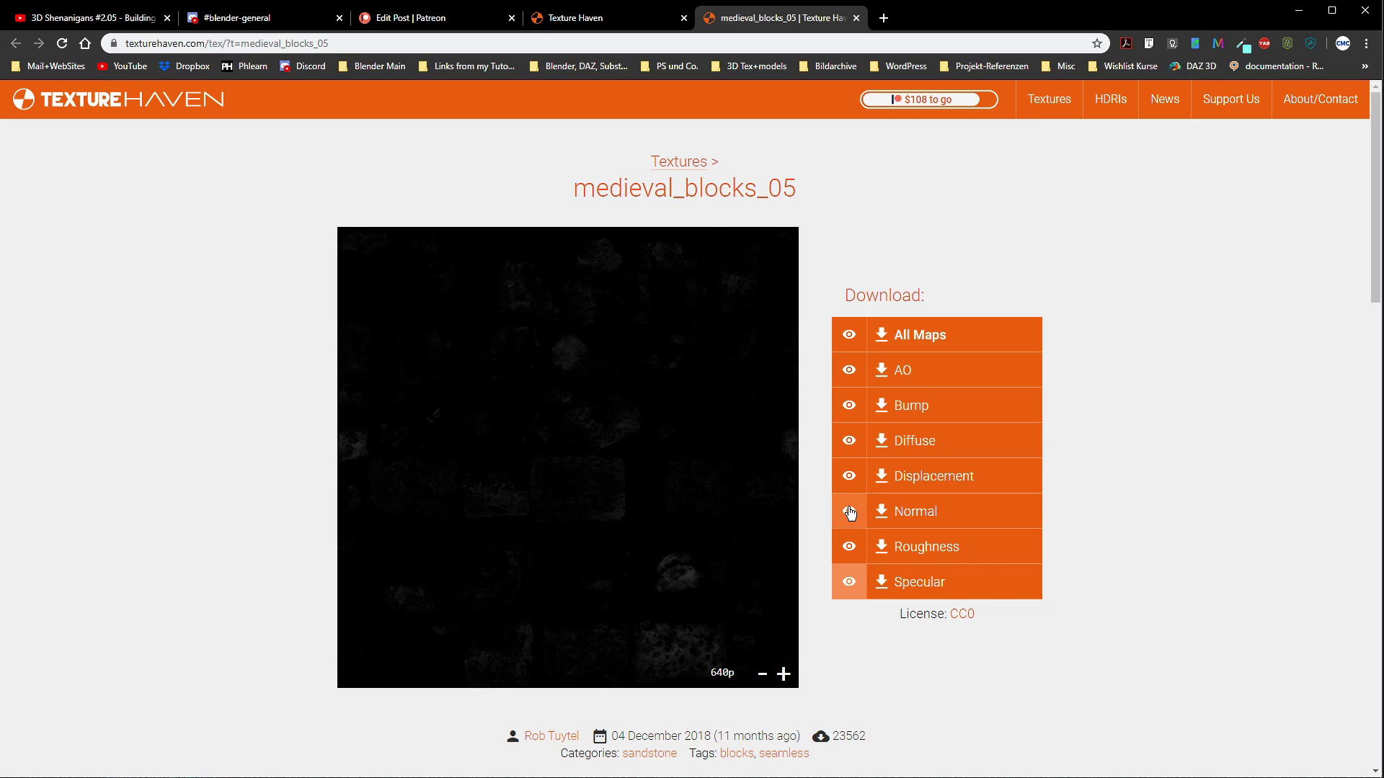
Step: Compare the normal map of the stone texture repeatedly with its bump map
{"action": "left_click", "coordinate": [850, 512]}
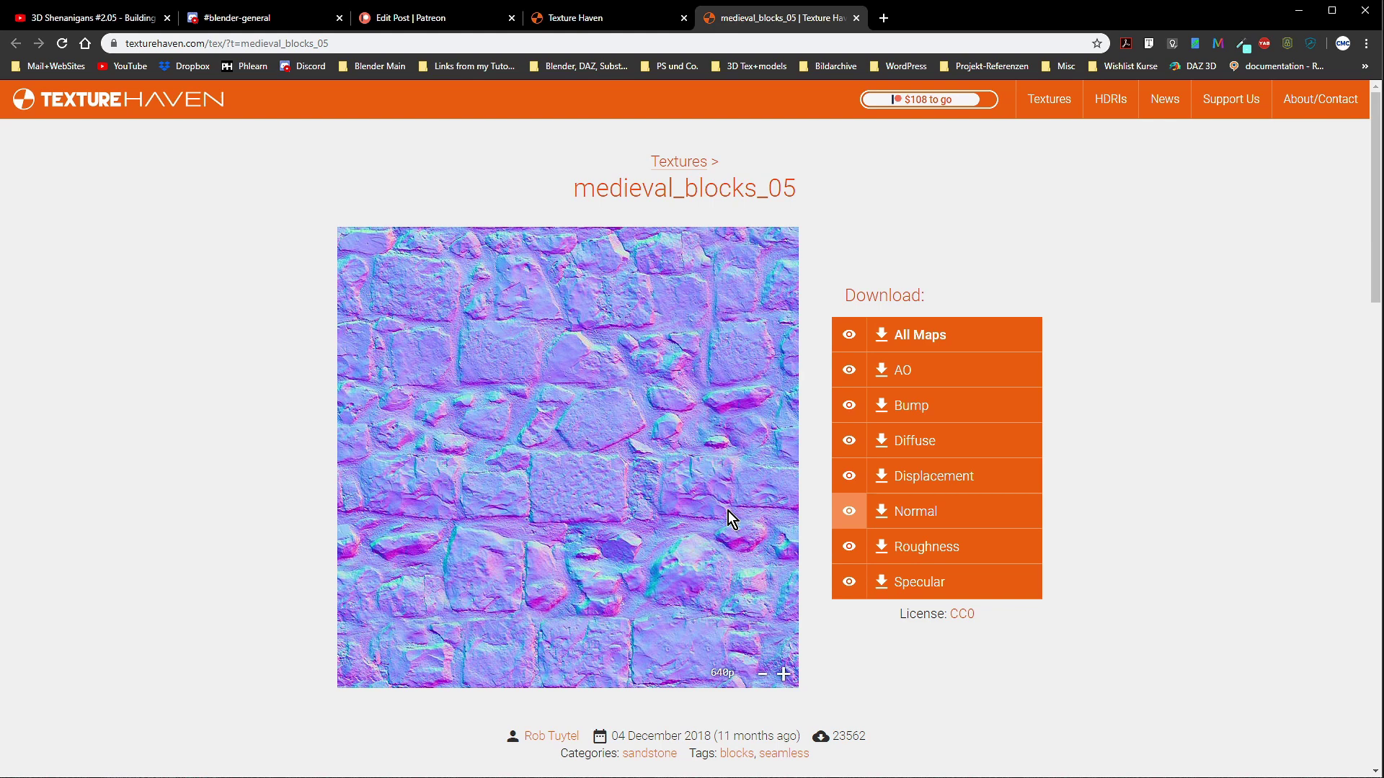
{"action": "left_click", "coordinate": [849, 408]}
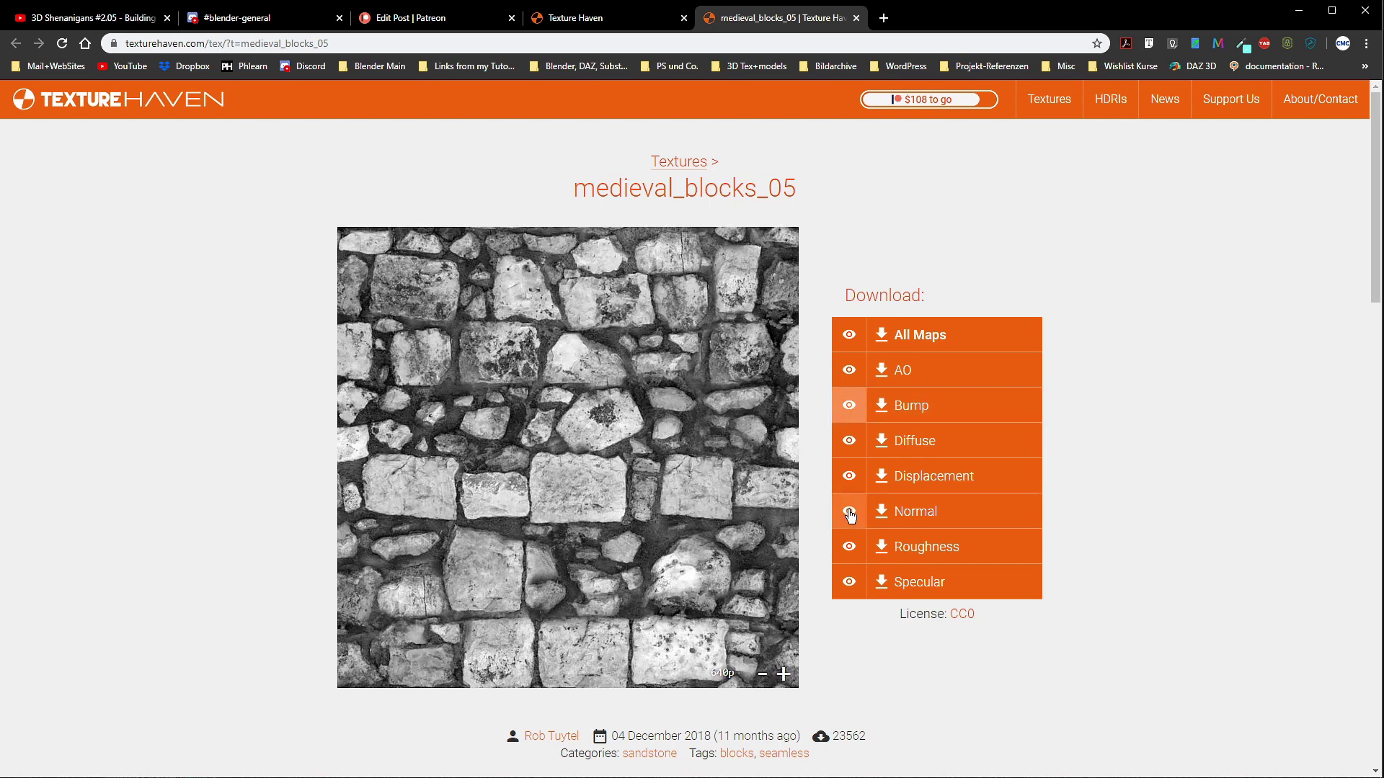
{"action": "left_click", "coordinate": [850, 513]}
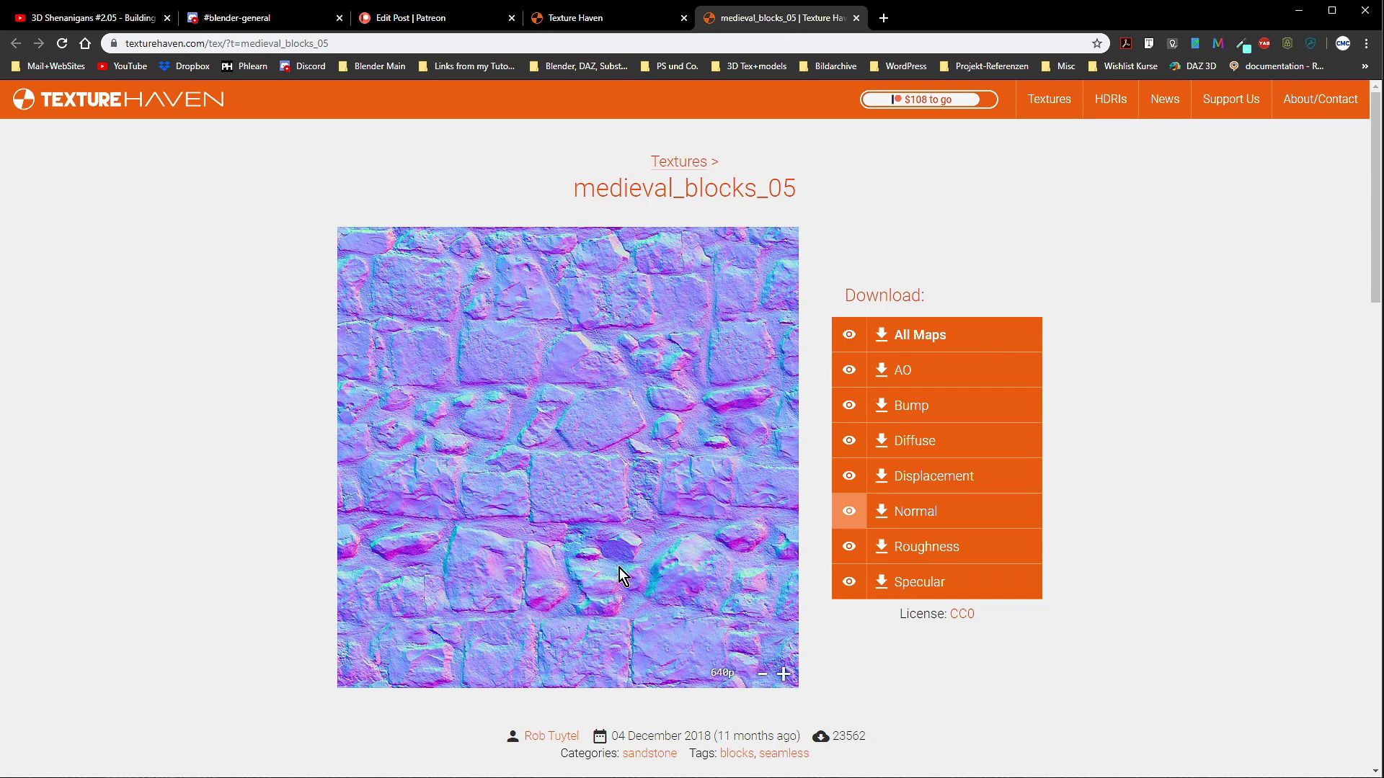
{"action": "left_click", "coordinate": [849, 405]}
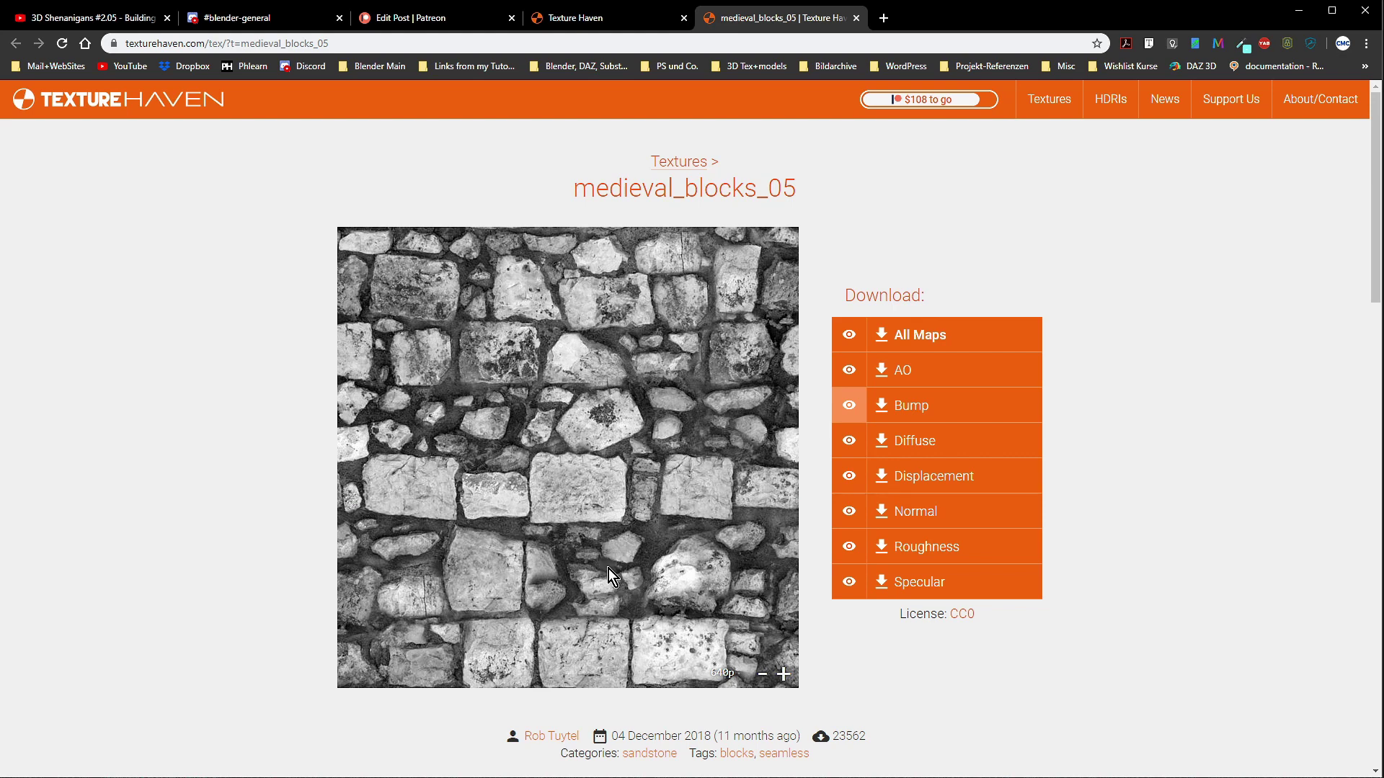
{"action": "left_click", "coordinate": [849, 511]}
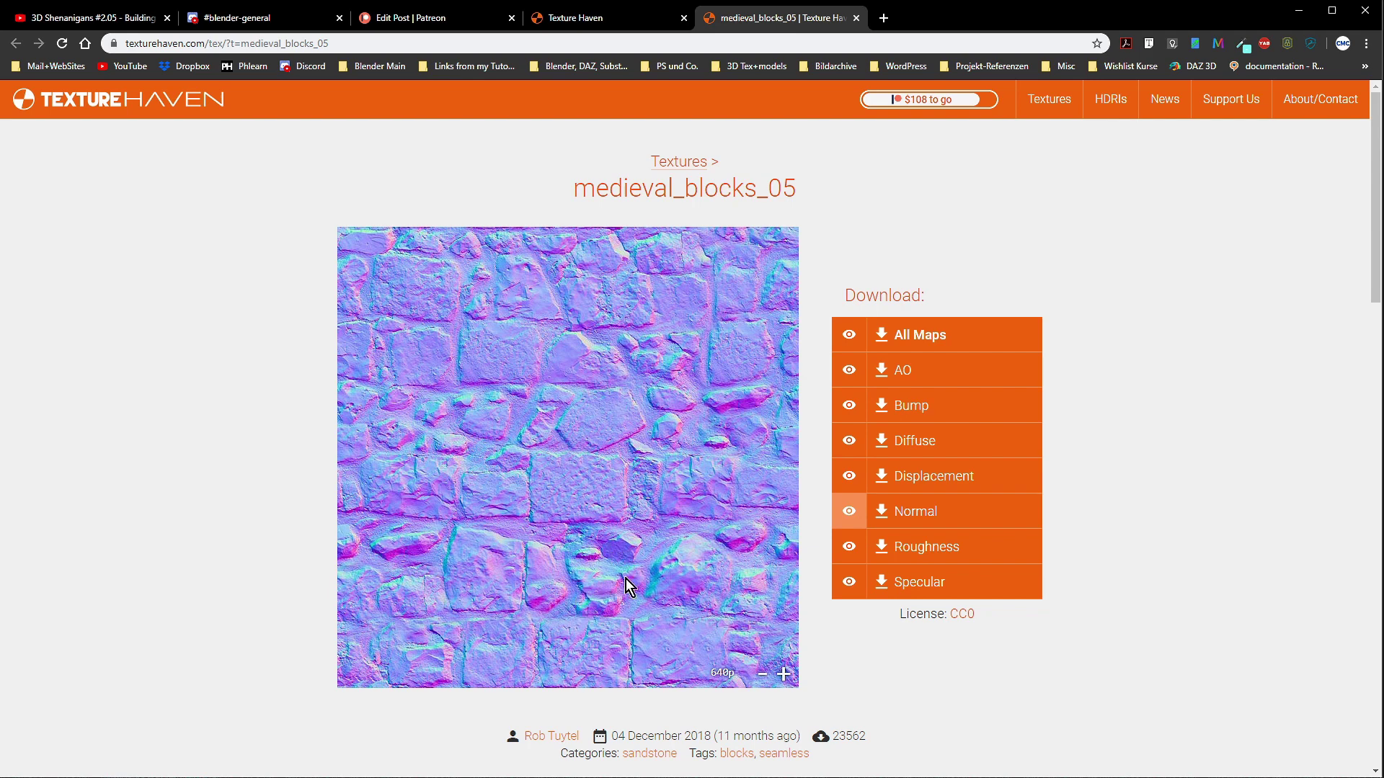
{"action": "left_click", "coordinate": [849, 405]}
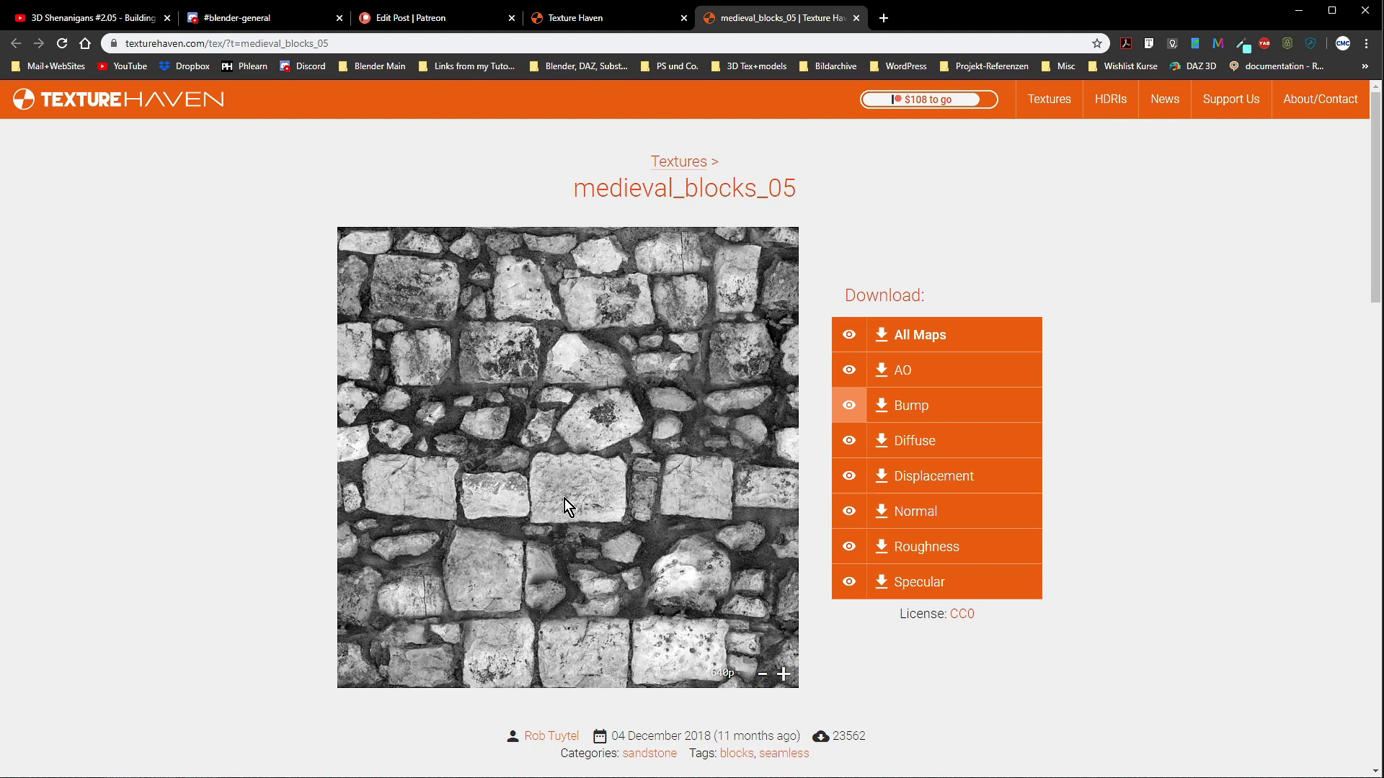
{"action": "left_click", "coordinate": [849, 511]}
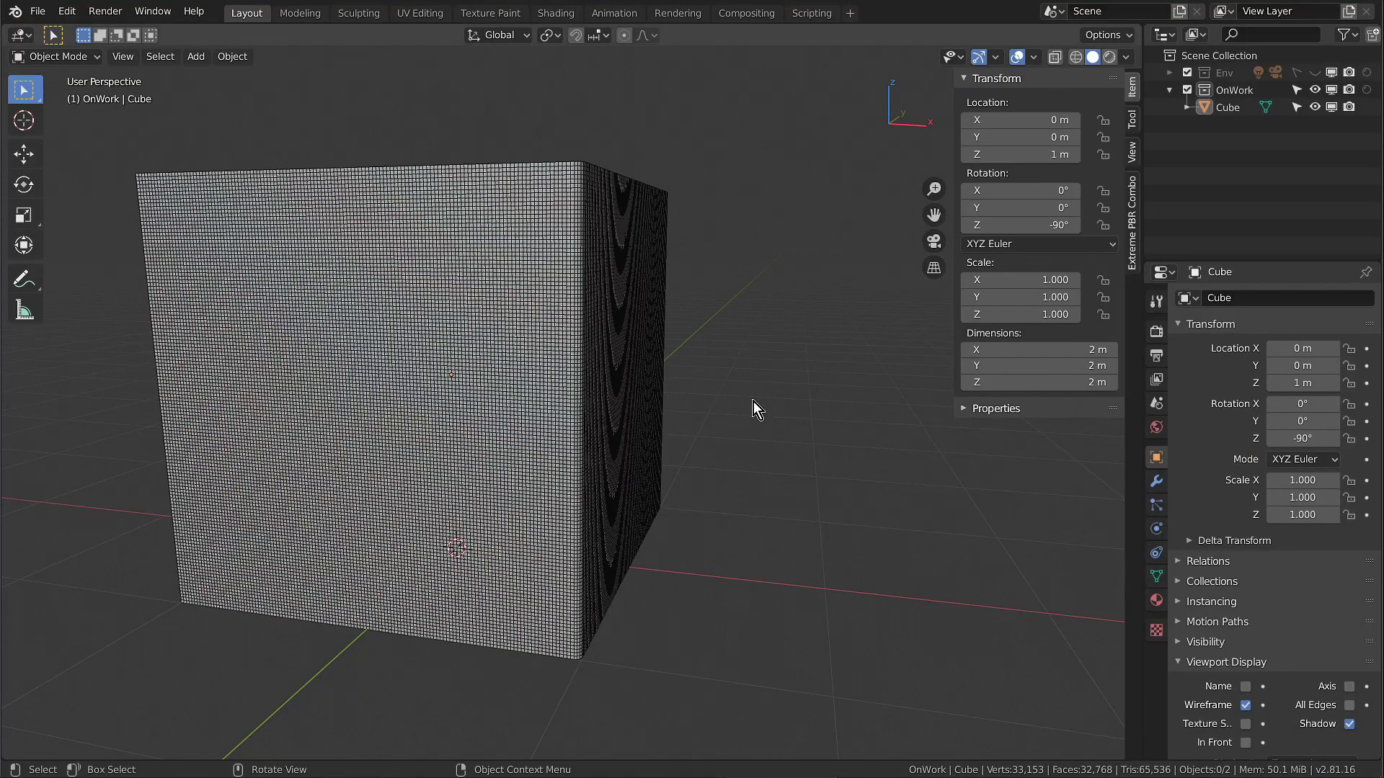
Step: Examine the dense wireframe mesh of the cube in Blender, close to its vertical edge
{"action": "middle_click_drag", "start_coordinate": [754, 401], "coordinate": [627, 407]}
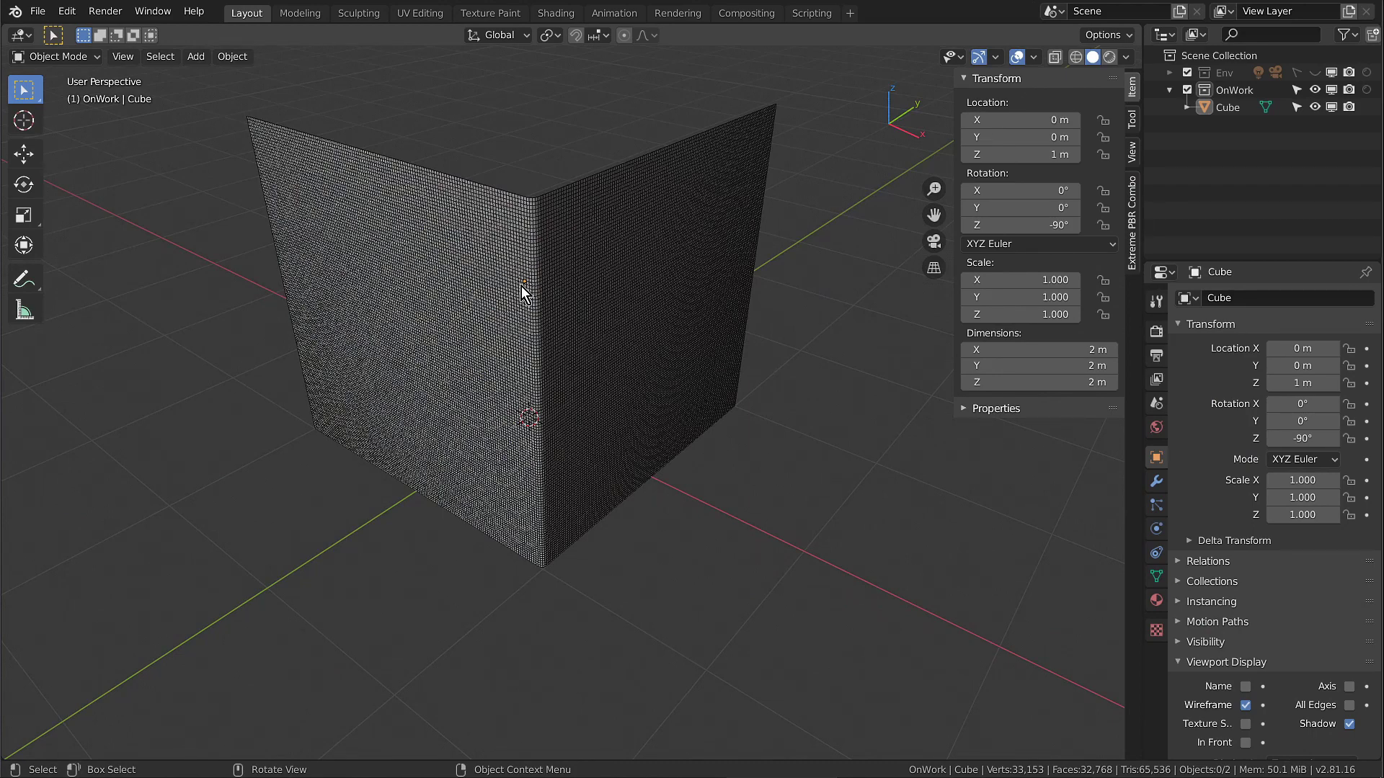
{"action": "scroll", "coordinate": [522, 366], "scroll_direction": "up", "scroll_amount": 3}
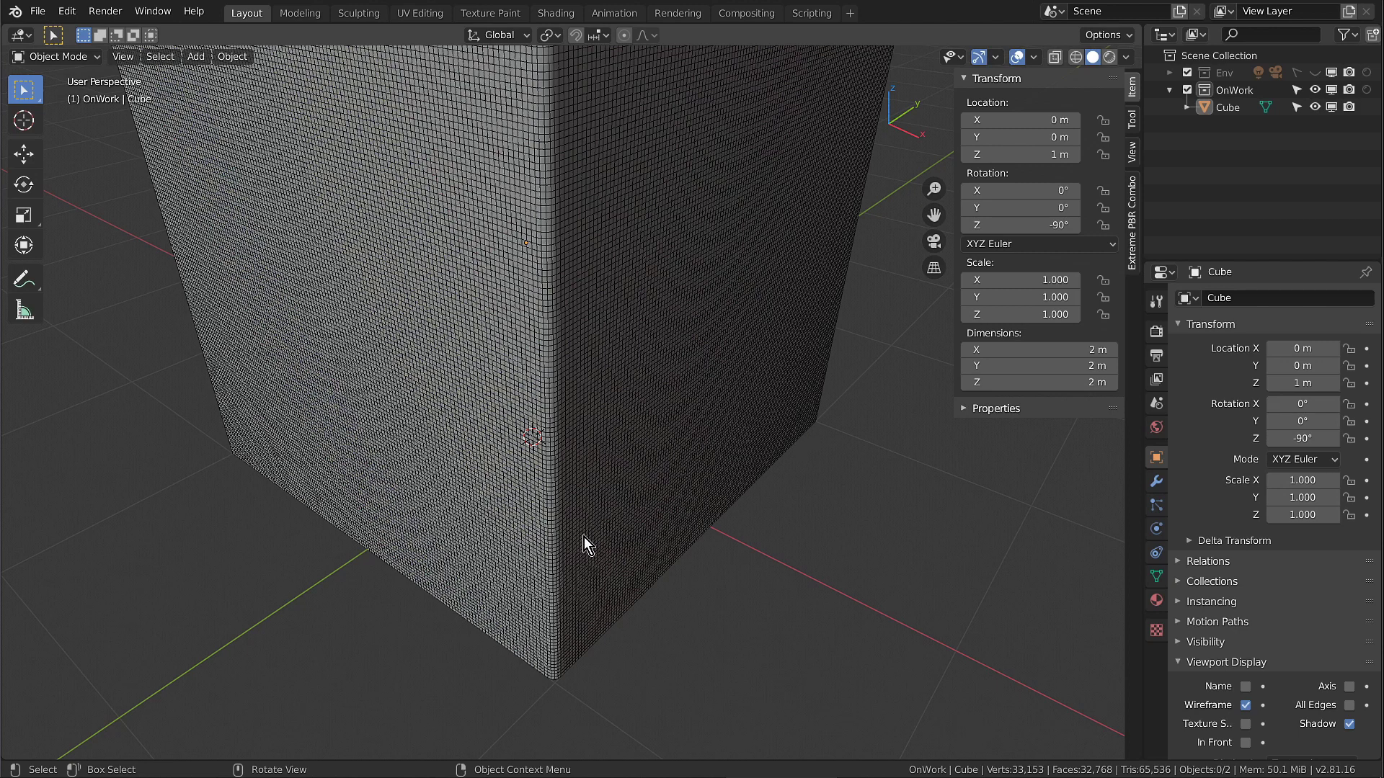
Step: Switch to Substance Painter and examine the stone cube with only its base color, from different angles and under rotated lighting
{"action": "mouse_move", "coordinate": [893, 772]}
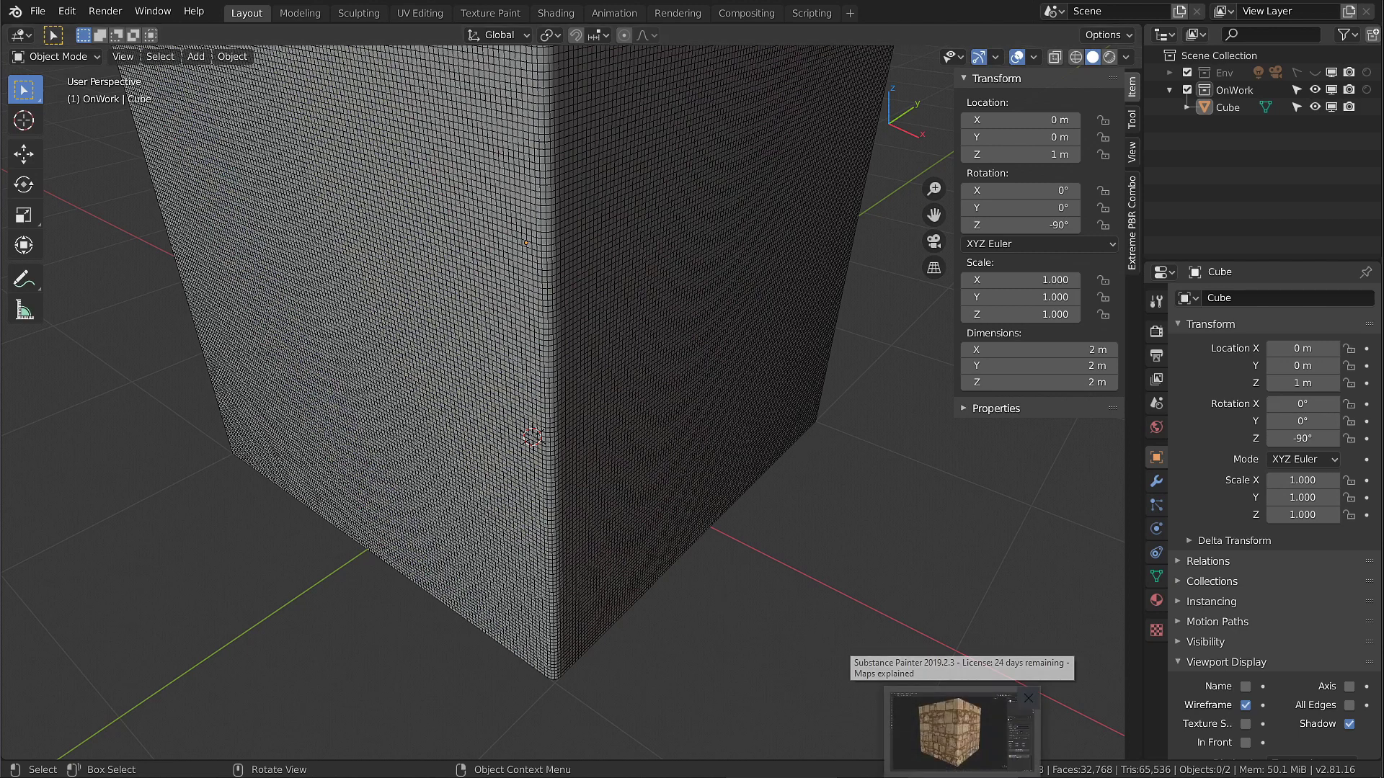
{"action": "left_click", "coordinate": [952, 730]}
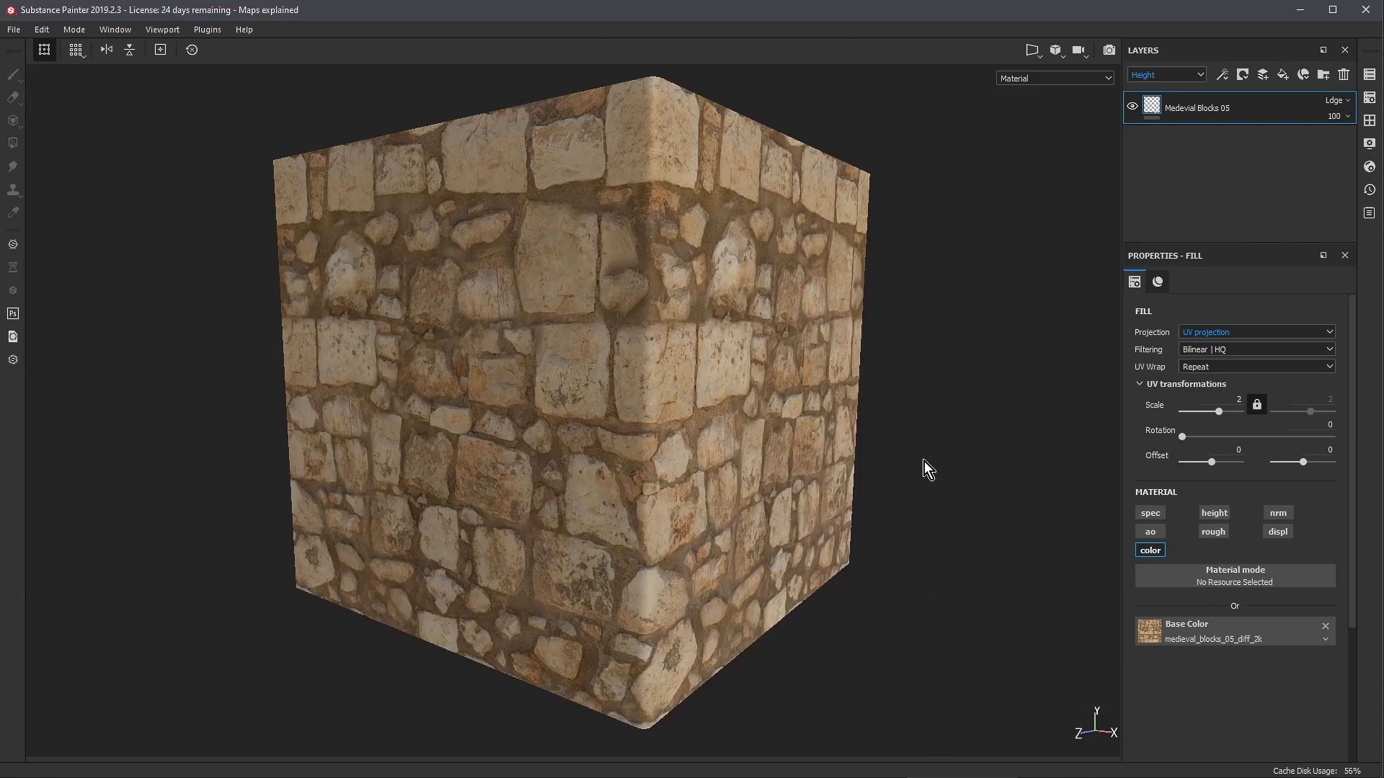
{"action": "left_click_drag", "start_coordinate": [924, 430], "coordinate": [843, 418], "text": "alt"}
{"action": "key", "text": "alt"}
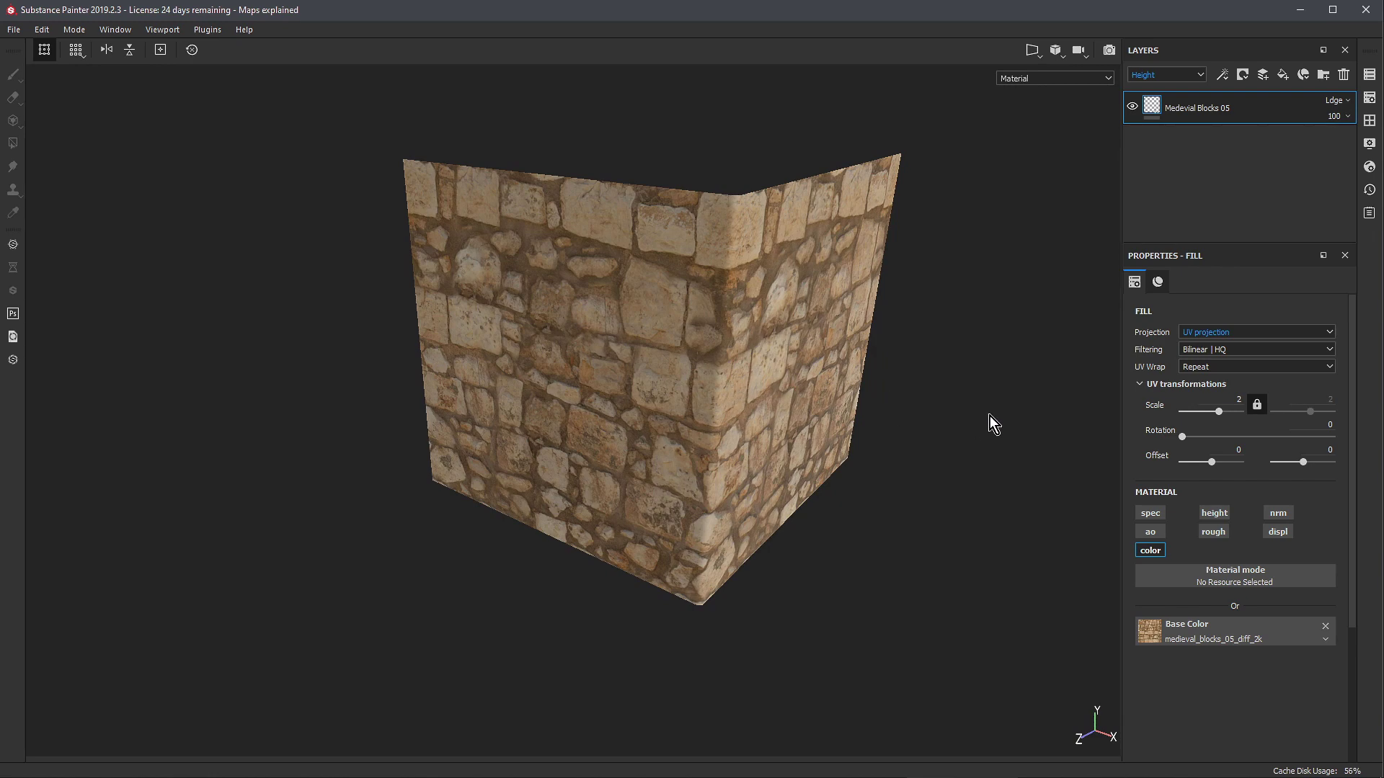
{"action": "left_click_drag", "start_coordinate": [990, 414], "coordinate": [800, 457], "text": "alt"}
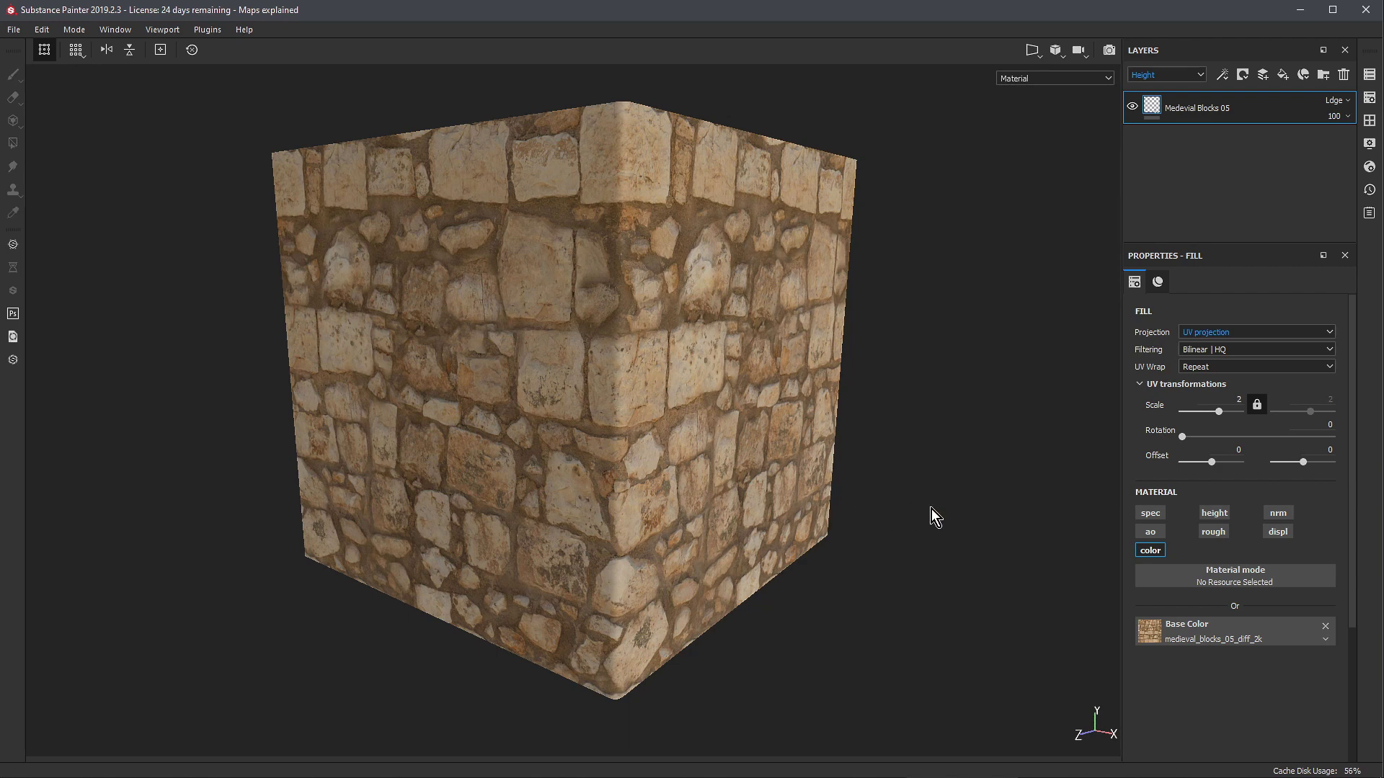
{"action": "mouse_move", "coordinate": [958, 503]}
{"action": "right_mouse_down", "text": "shift"}
{"action": "mouse_move", "coordinate": [890, 504]}
{"action": "mouse_move", "coordinate": [980, 498]}
{"action": "mouse_move", "coordinate": [927, 498]}
{"action": "mouse_move", "coordinate": [966, 497]}
{"action": "mouse_move", "coordinate": [964, 516]}
{"action": "right_mouse_up", "text": "shift"}
Step: Enable the ambient occlusion, specular and roughness channels on the Medevial Blocks 05 fill layer and check the stones up close
{"action": "left_click", "coordinate": [1147, 530]}
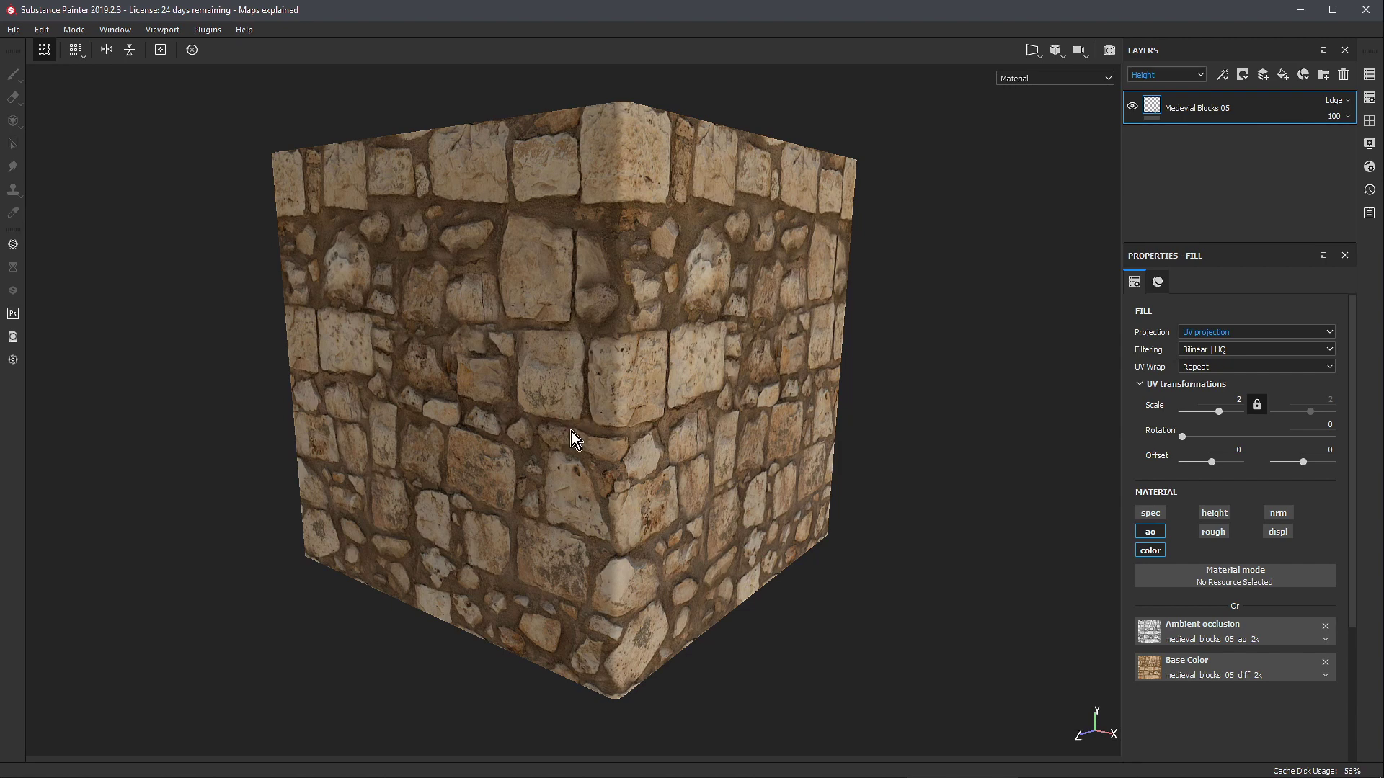
{"action": "left_click", "coordinate": [1155, 518]}
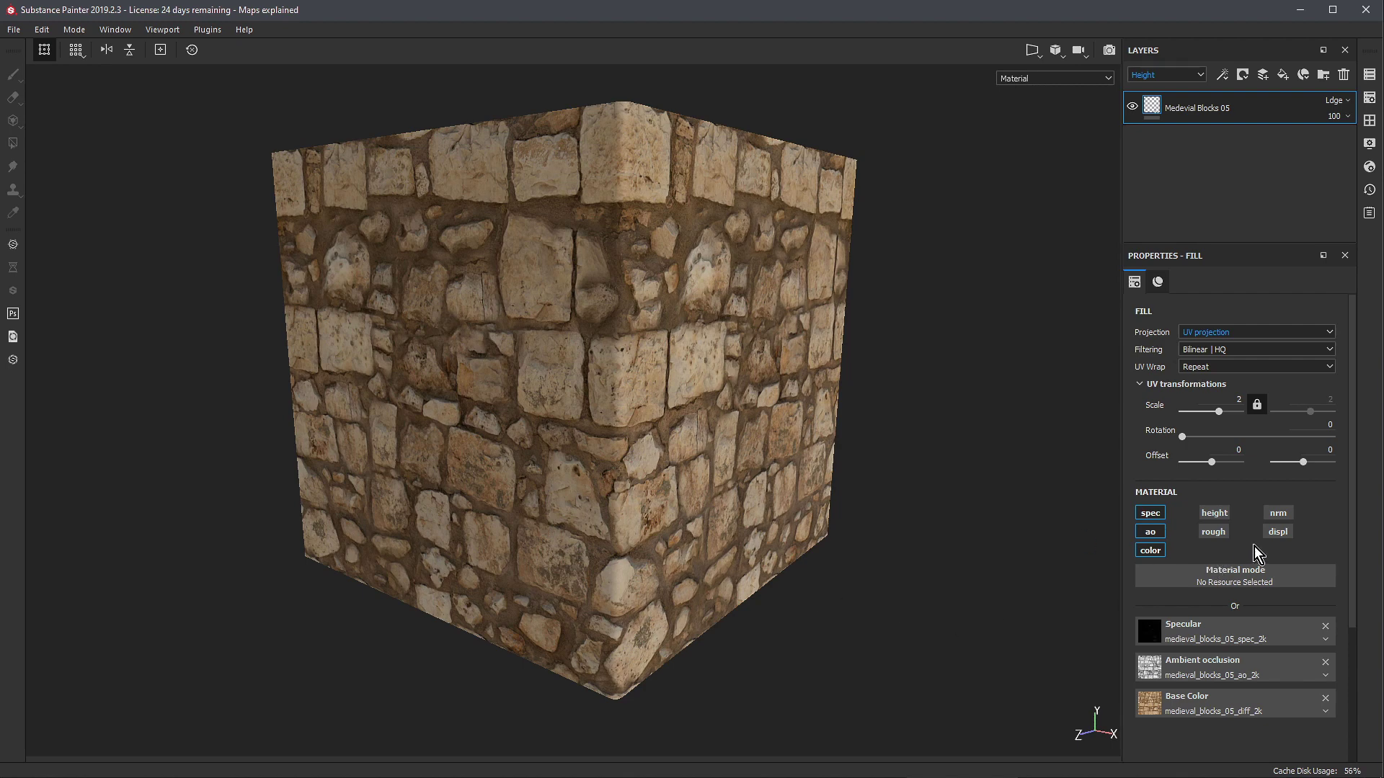
{"action": "left_click", "coordinate": [1214, 532]}
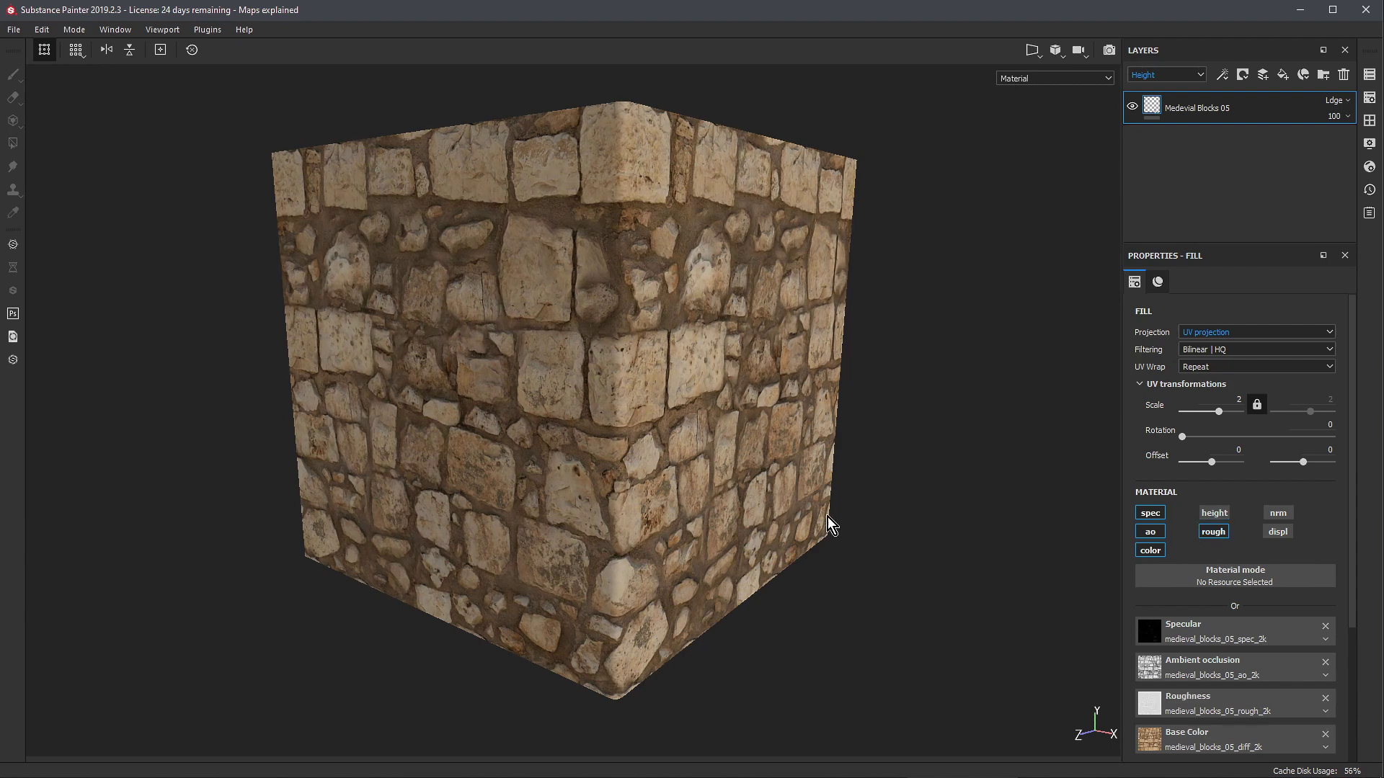
{"action": "scroll", "coordinate": [604, 408], "scroll_direction": "up", "scroll_amount": 5}
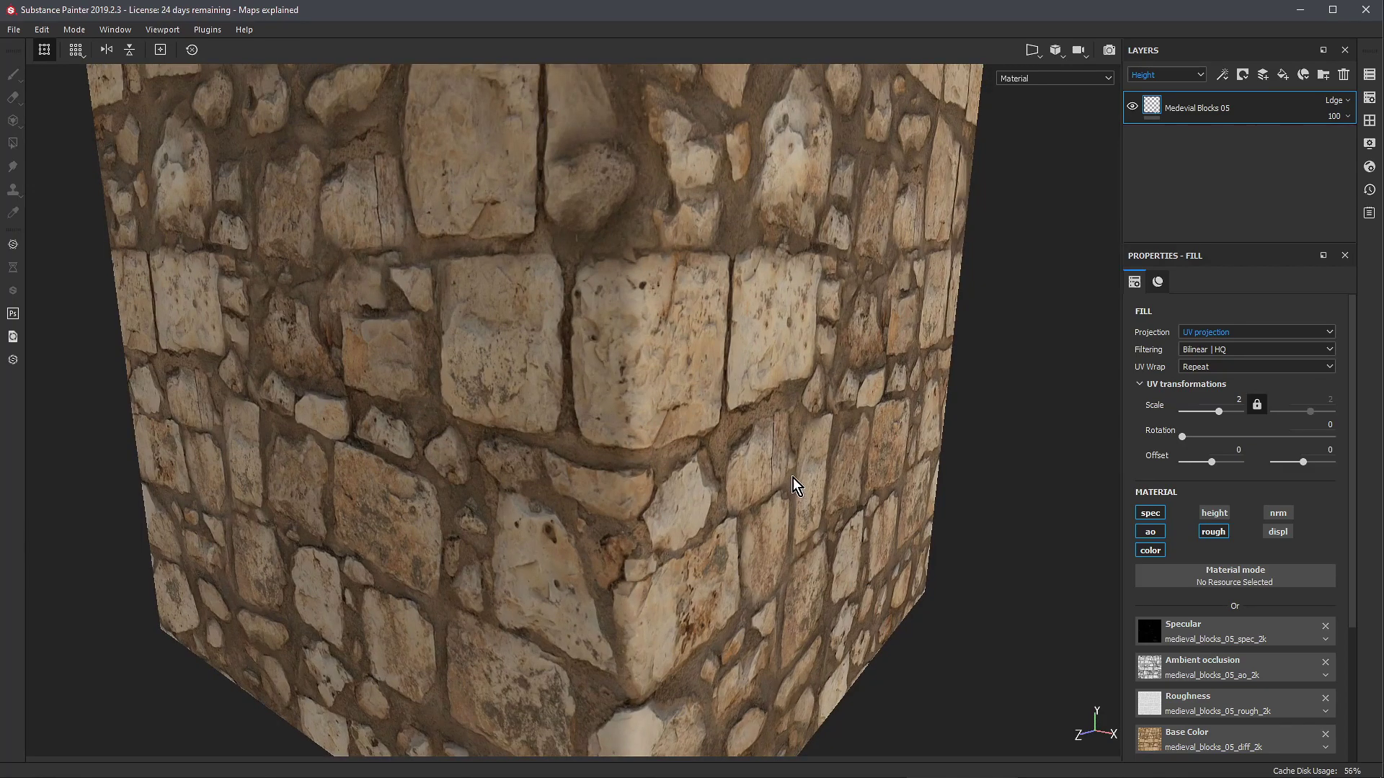
{"action": "scroll", "coordinate": [362, 659], "scroll_direction": "down", "scroll_amount": 3}
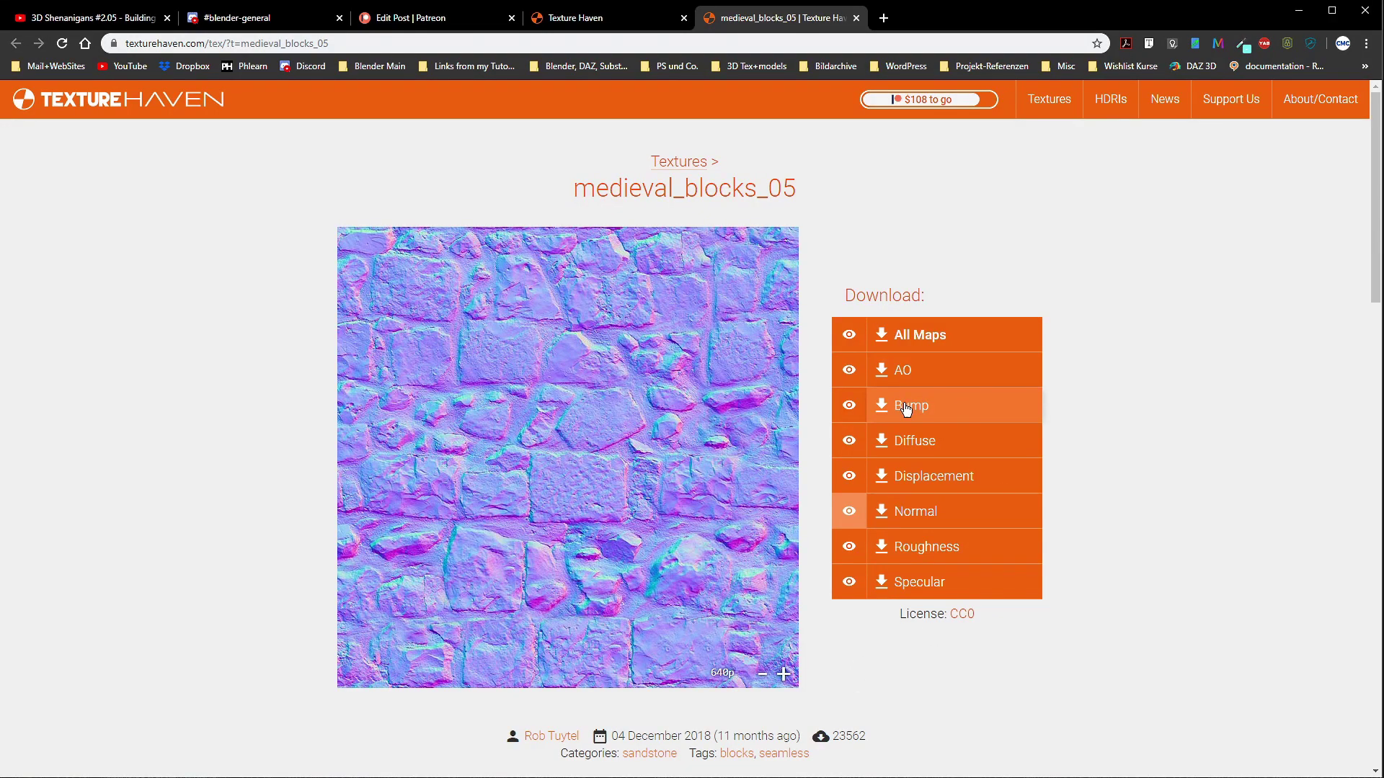
Step: Preview the bump map on Texture Haven, then enable the fill layer's height channel at an opacity of 30
{"action": "left_click", "coordinate": [849, 405]}
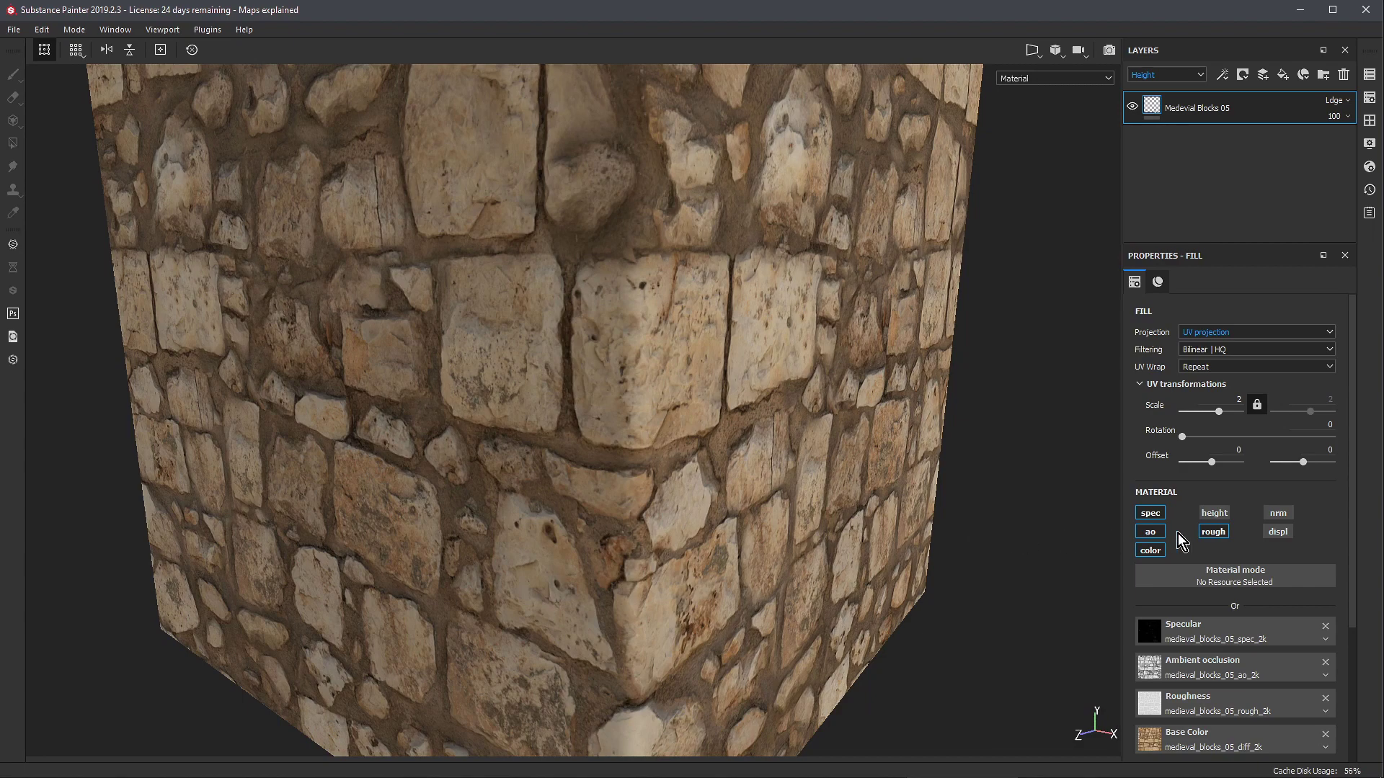
{"action": "left_click", "coordinate": [1214, 514]}
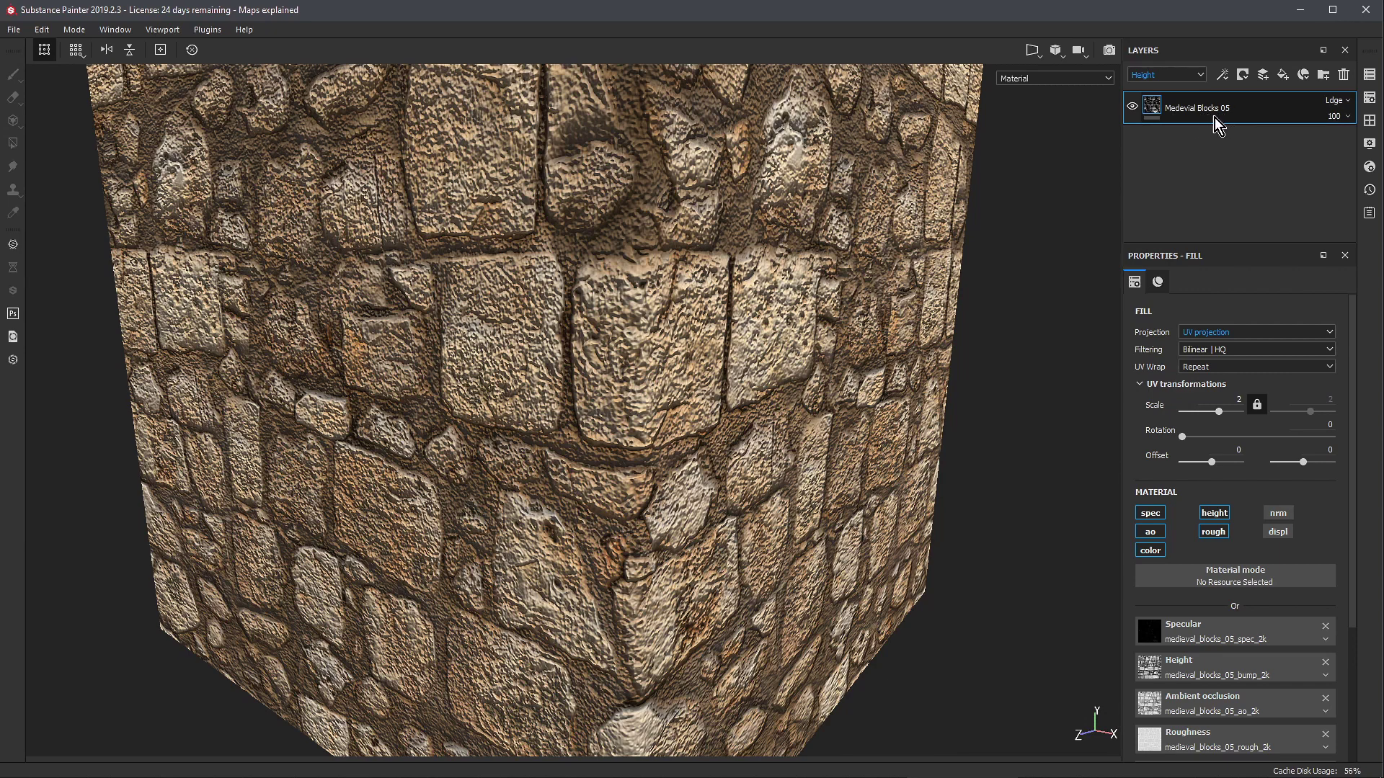
{"action": "left_click", "coordinate": [1201, 76]}
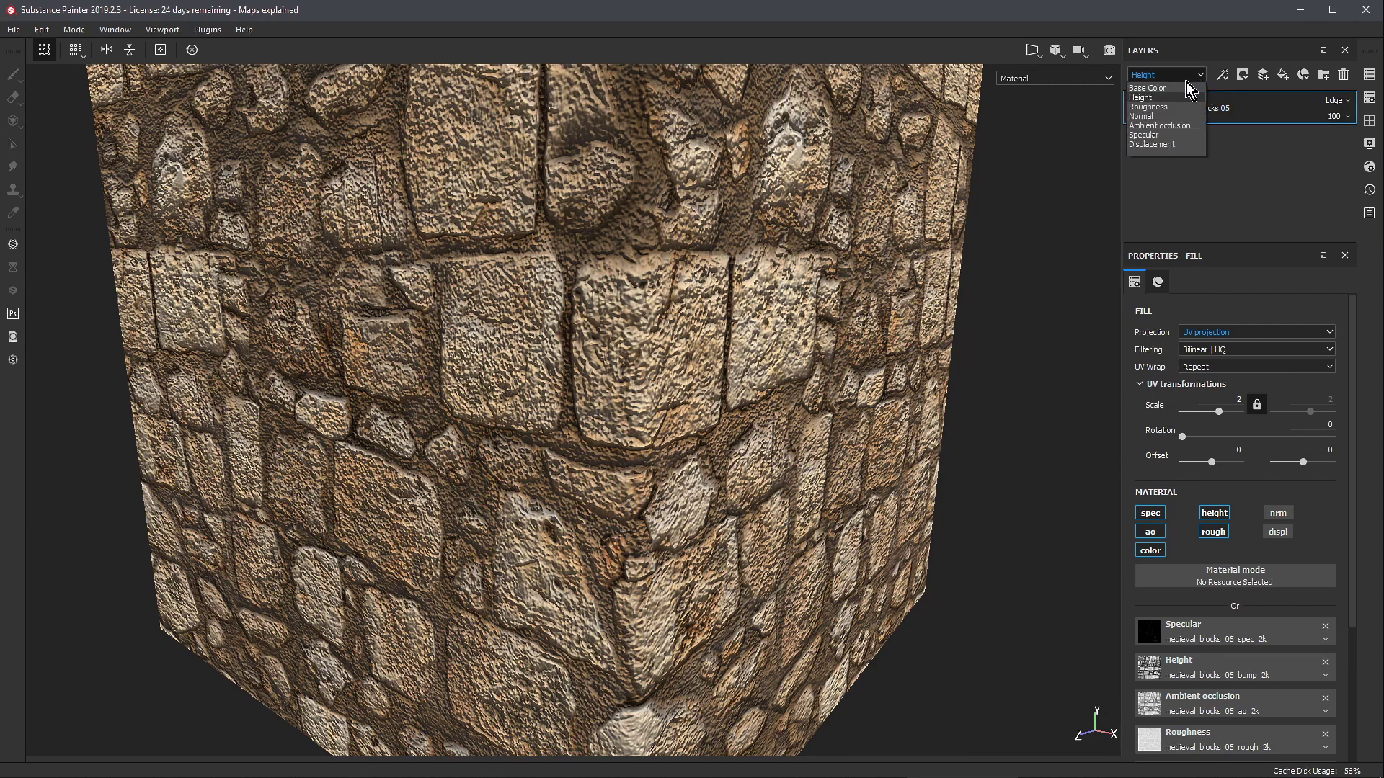
{"action": "left_click", "coordinate": [1141, 98]}
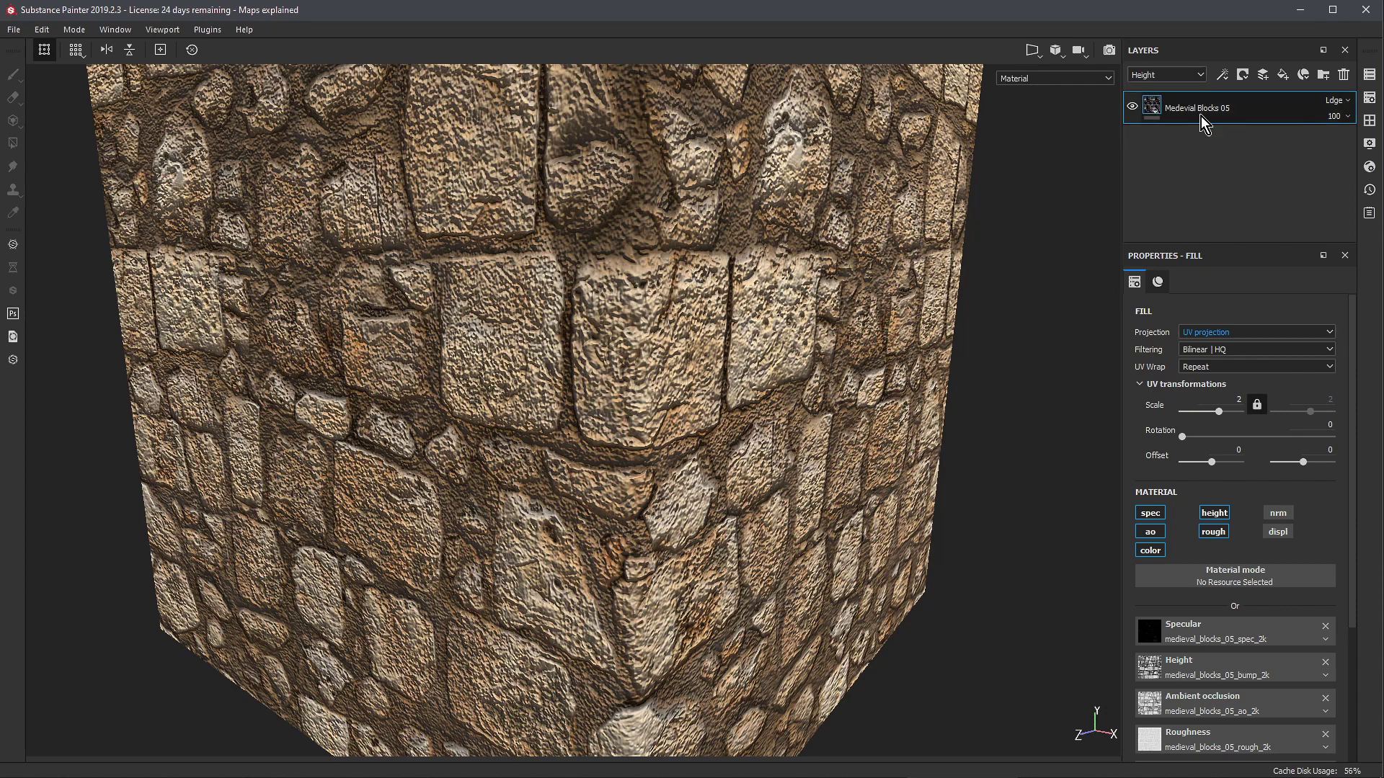
{"action": "left_click_drag", "start_coordinate": [1331, 114], "coordinate": [1325, 145]}
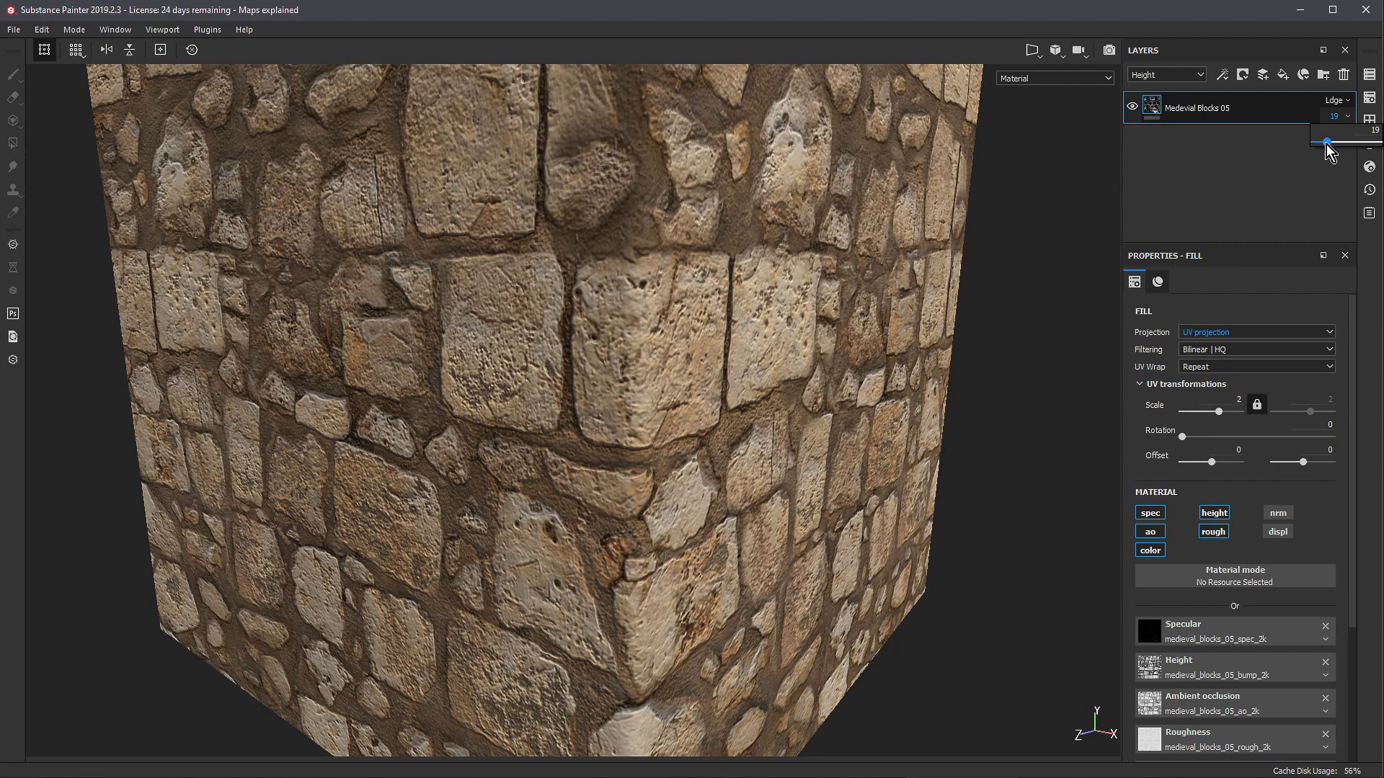
{"action": "mouse_move", "coordinate": [1330, 144]}
{"action": "left_mouse_down"}
{"action": "mouse_move", "coordinate": [1379, 144]}
{"action": "mouse_move", "coordinate": [1335, 147]}
{"action": "left_mouse_up"}
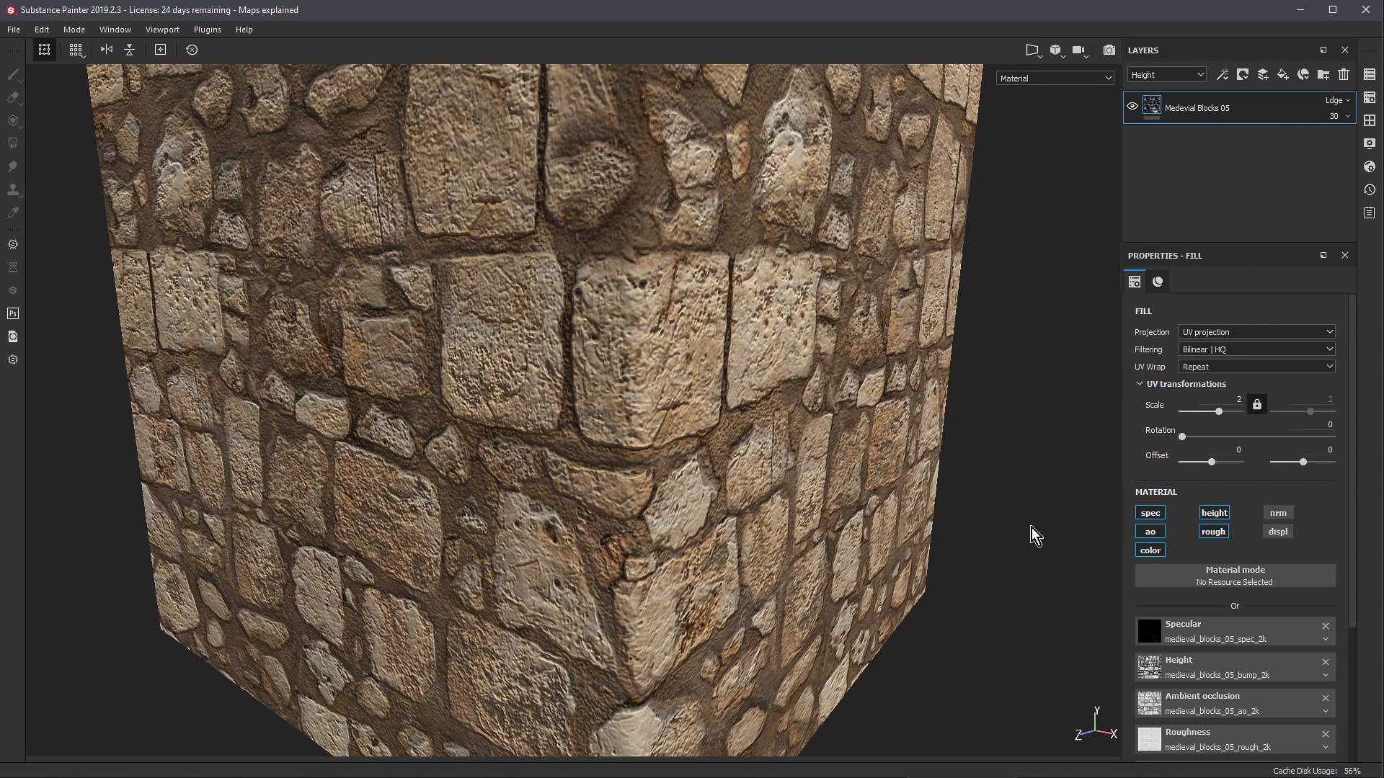
{"action": "mouse_move", "coordinate": [1031, 527]}
{"action": "right_mouse_down", "text": "shift"}
{"action": "mouse_move", "coordinate": [988, 524]}
{"action": "mouse_move", "coordinate": [1045, 521]}
{"action": "mouse_move", "coordinate": [1012, 519]}
{"action": "right_mouse_up", "text": "shift"}
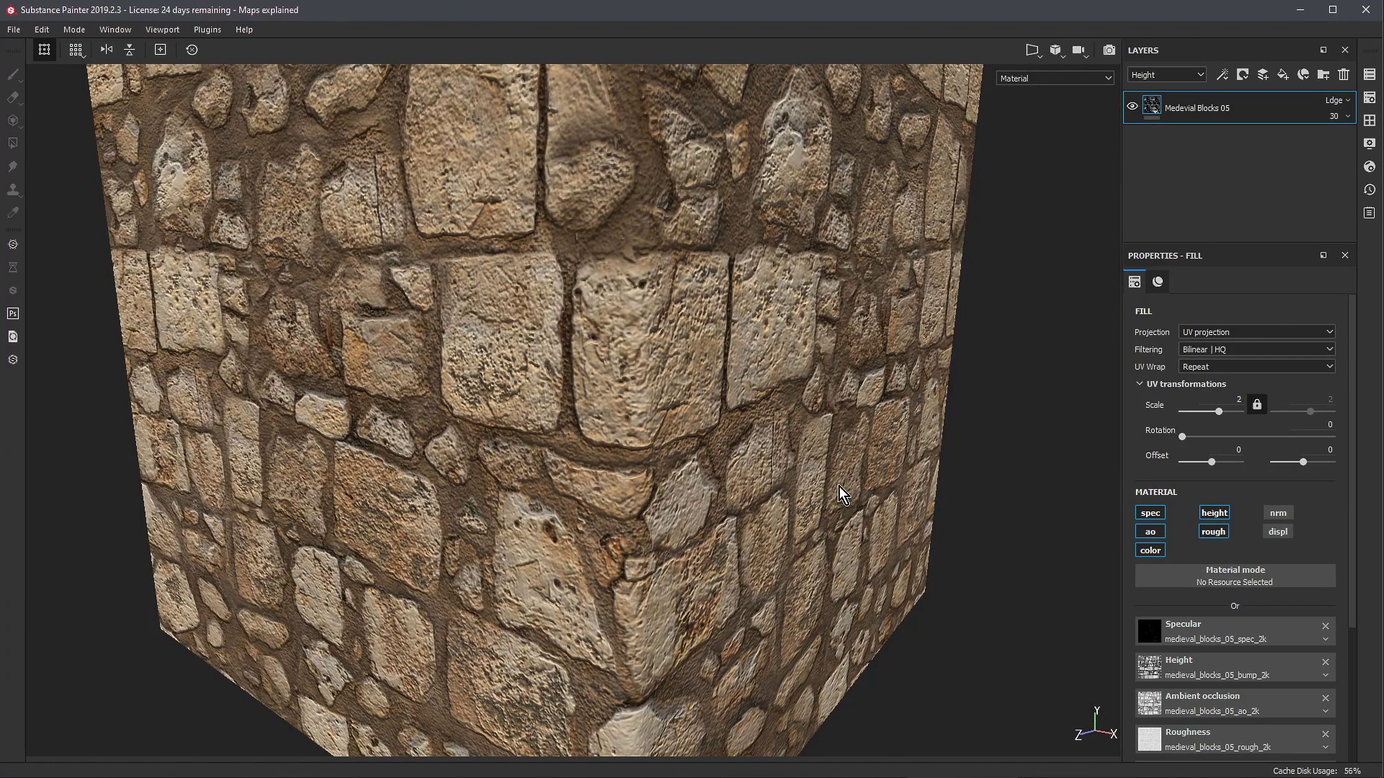
{"action": "mouse_move", "coordinate": [839, 487]}
{"action": "right_mouse_down", "text": "shift"}
{"action": "mouse_move", "coordinate": [909, 483]}
{"action": "mouse_move", "coordinate": [849, 483]}
{"action": "mouse_move", "coordinate": [861, 493]}
{"action": "right_mouse_up", "text": "shift"}
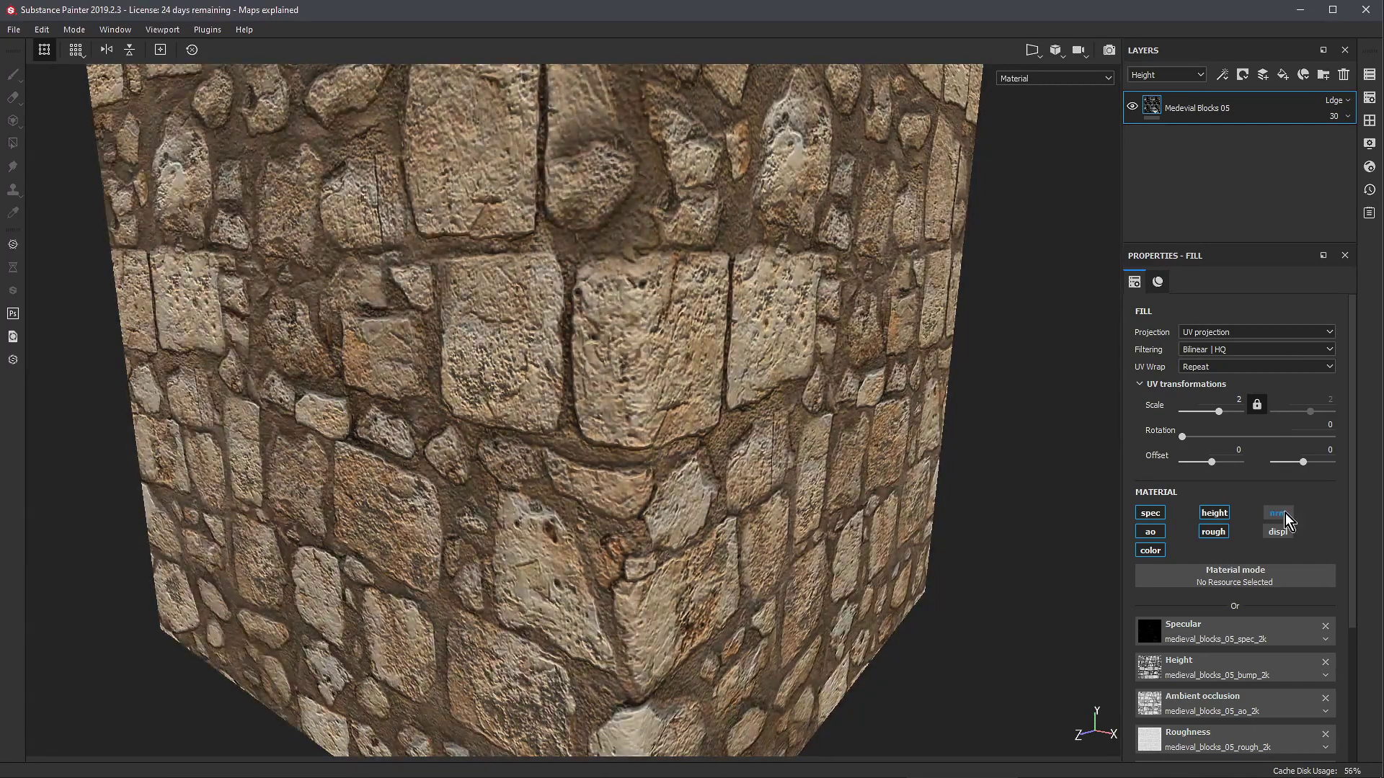
Step: Compare the stone surface with only the height channel and with only the normal channel by alternating them
{"action": "left_click", "coordinate": [1214, 512]}
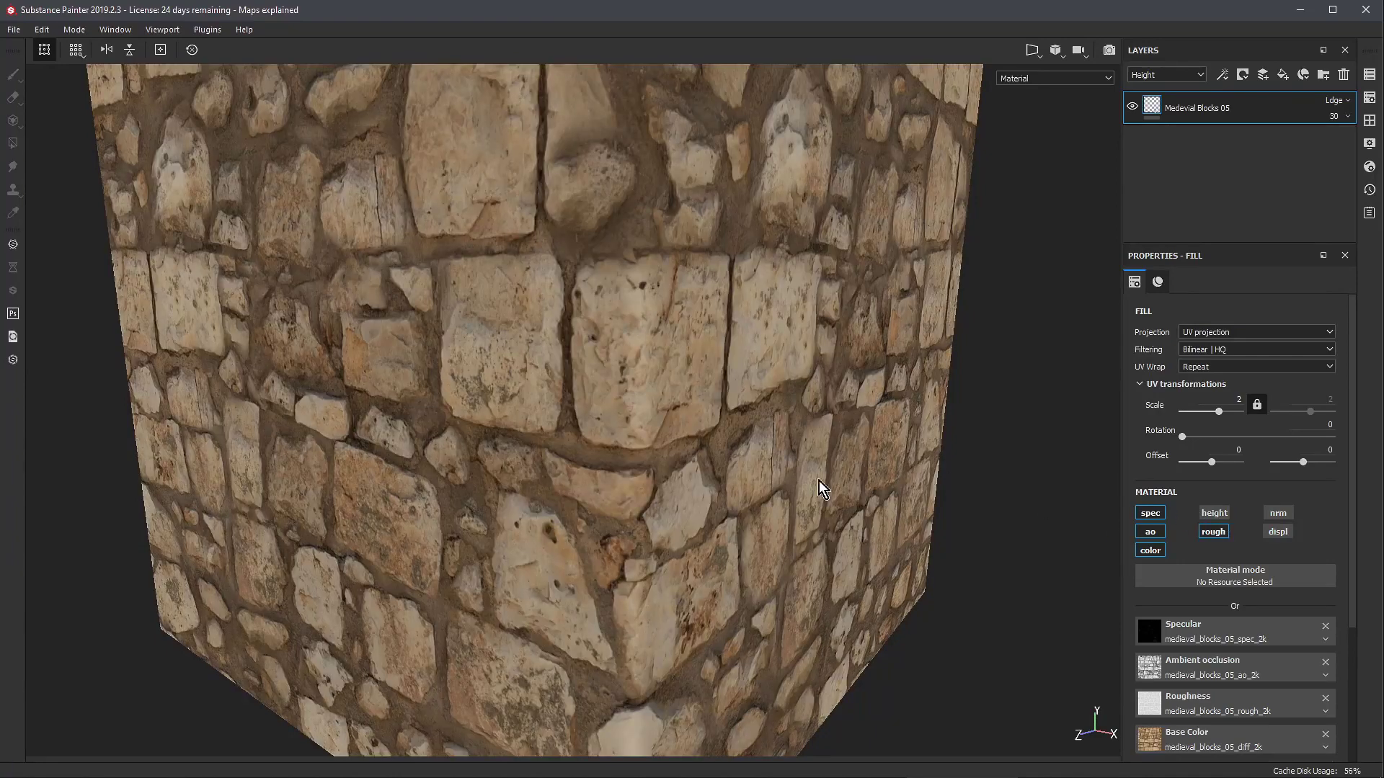
{"action": "left_click", "coordinate": [1285, 513]}
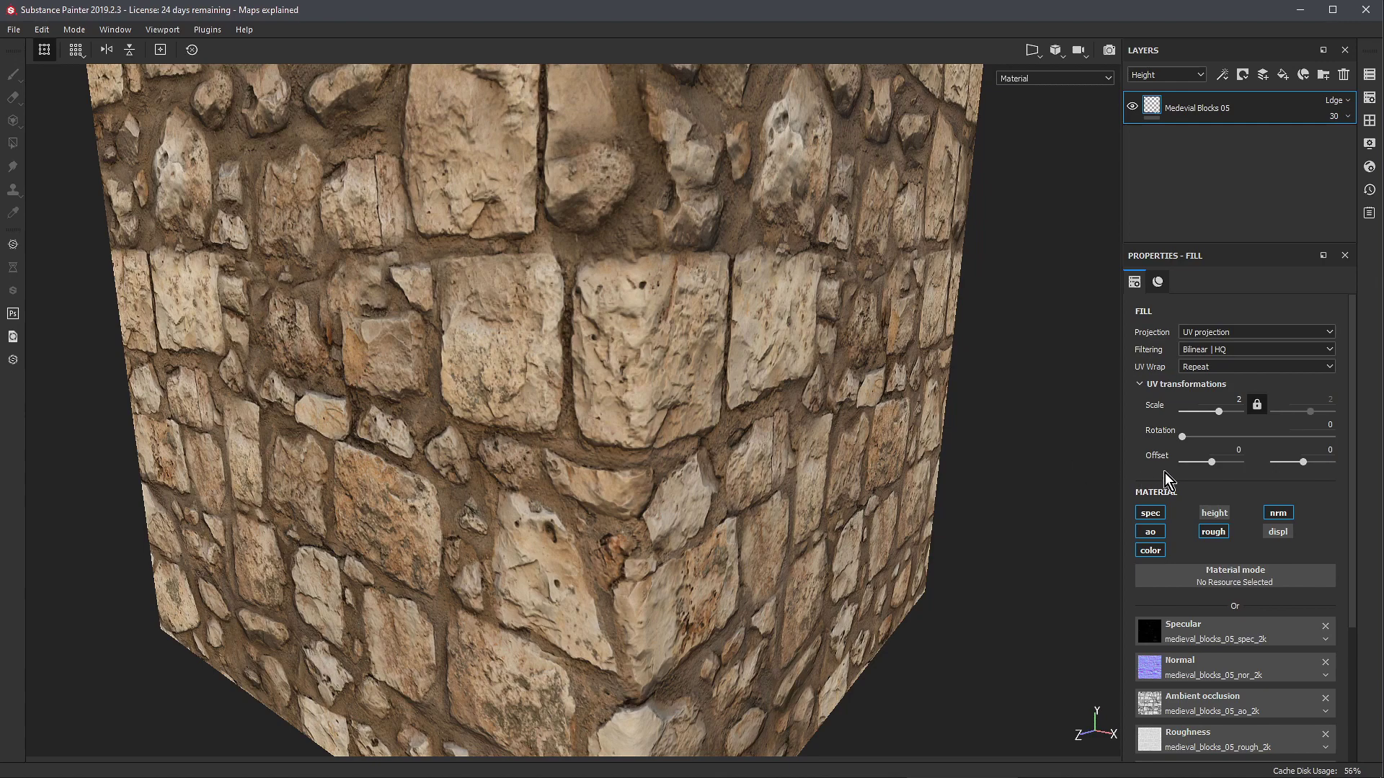
{"action": "left_click", "coordinate": [1278, 513]}
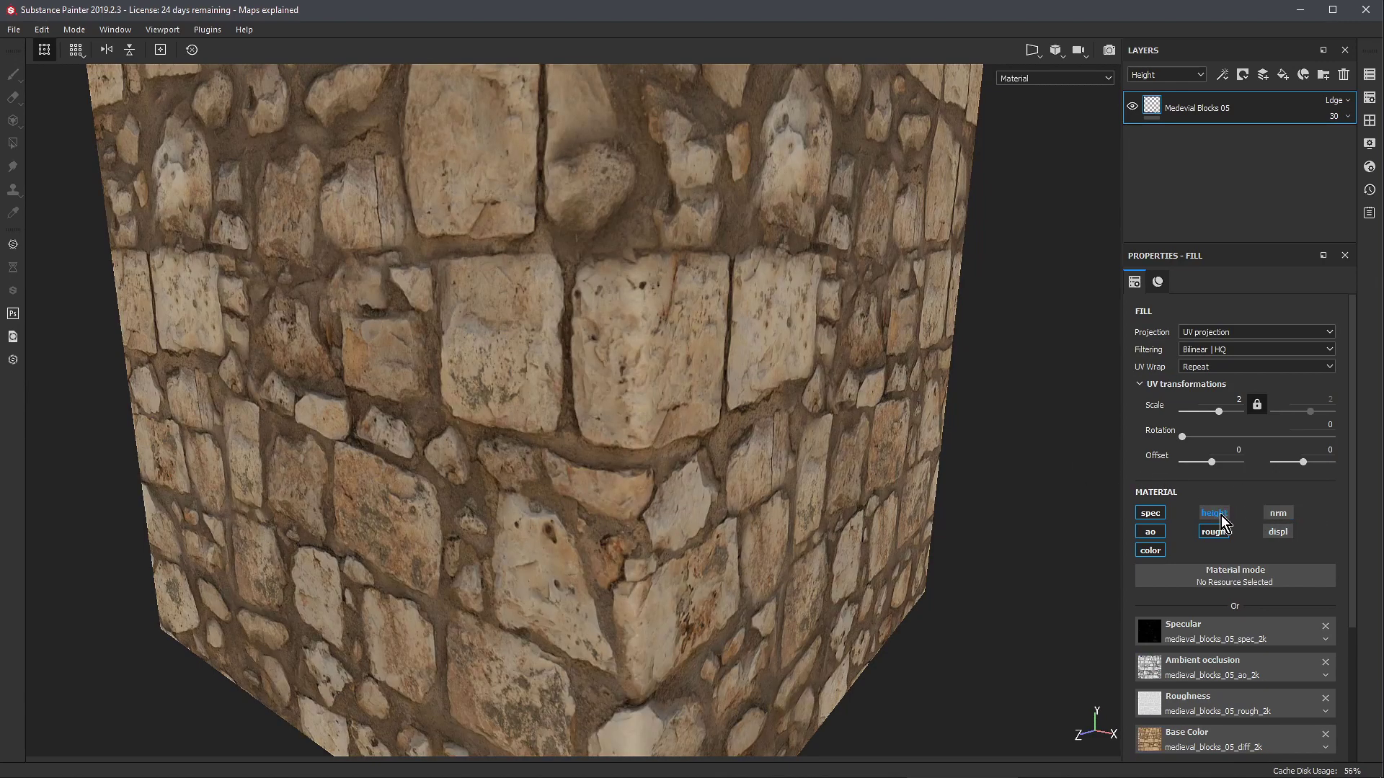
{"action": "left_click", "coordinate": [1221, 516]}
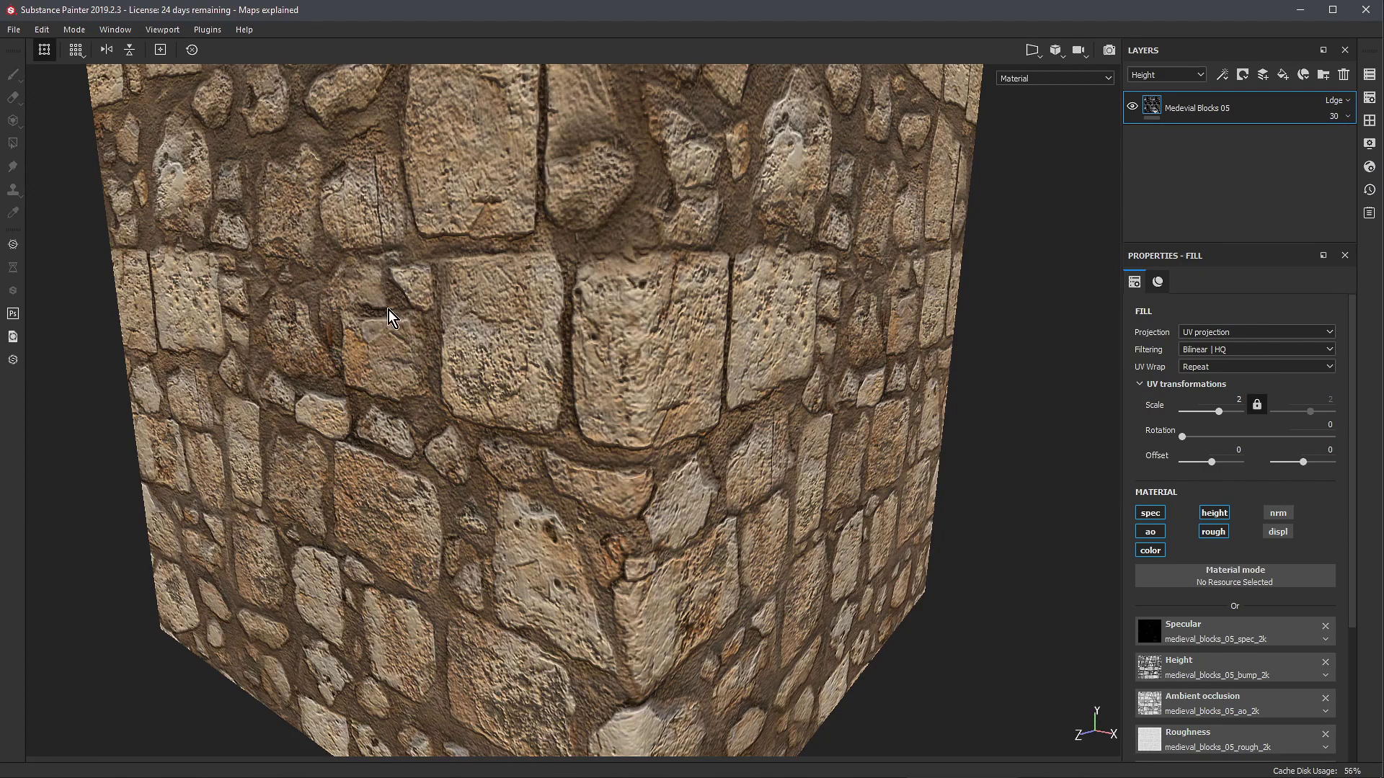
{"action": "left_click", "coordinate": [1213, 513]}
{"action": "left_click", "coordinate": [1279, 513]}
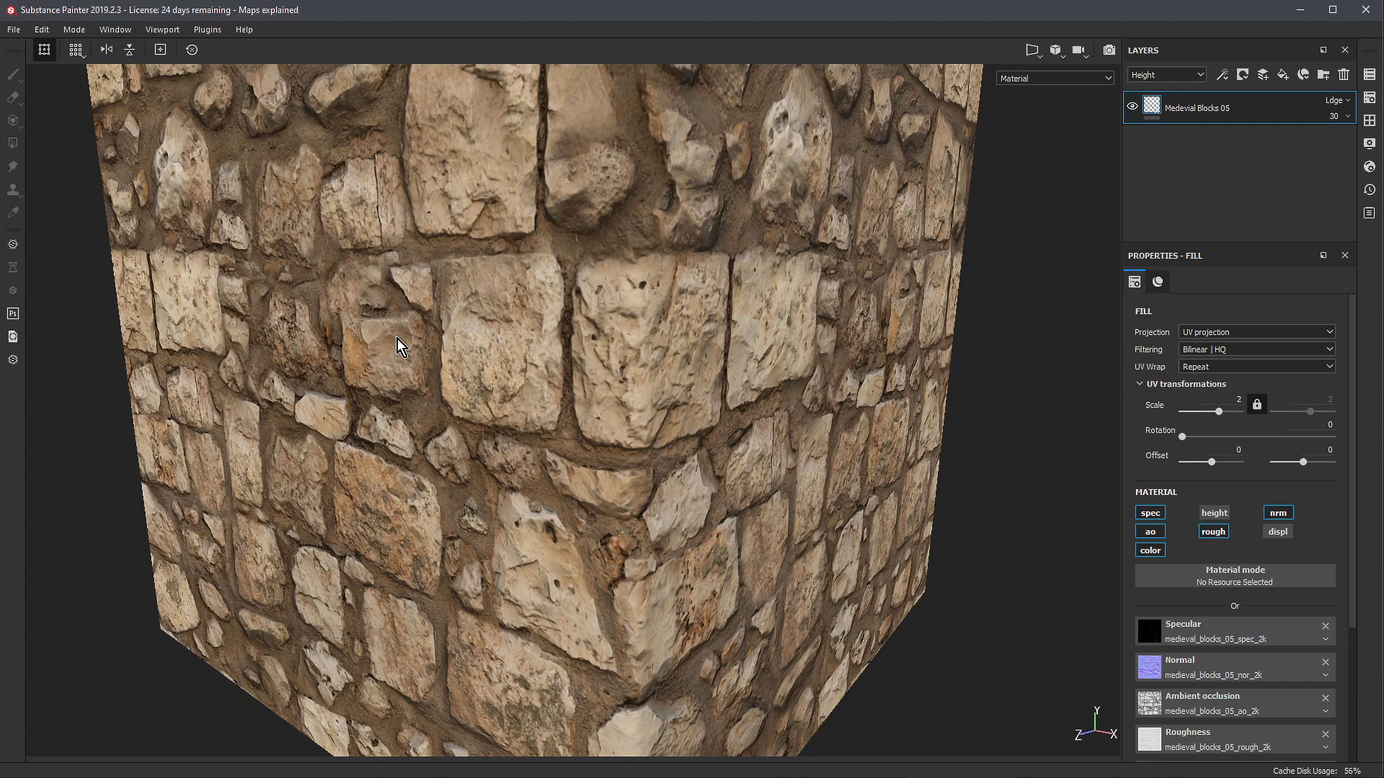
{"action": "left_click", "coordinate": [1278, 513]}
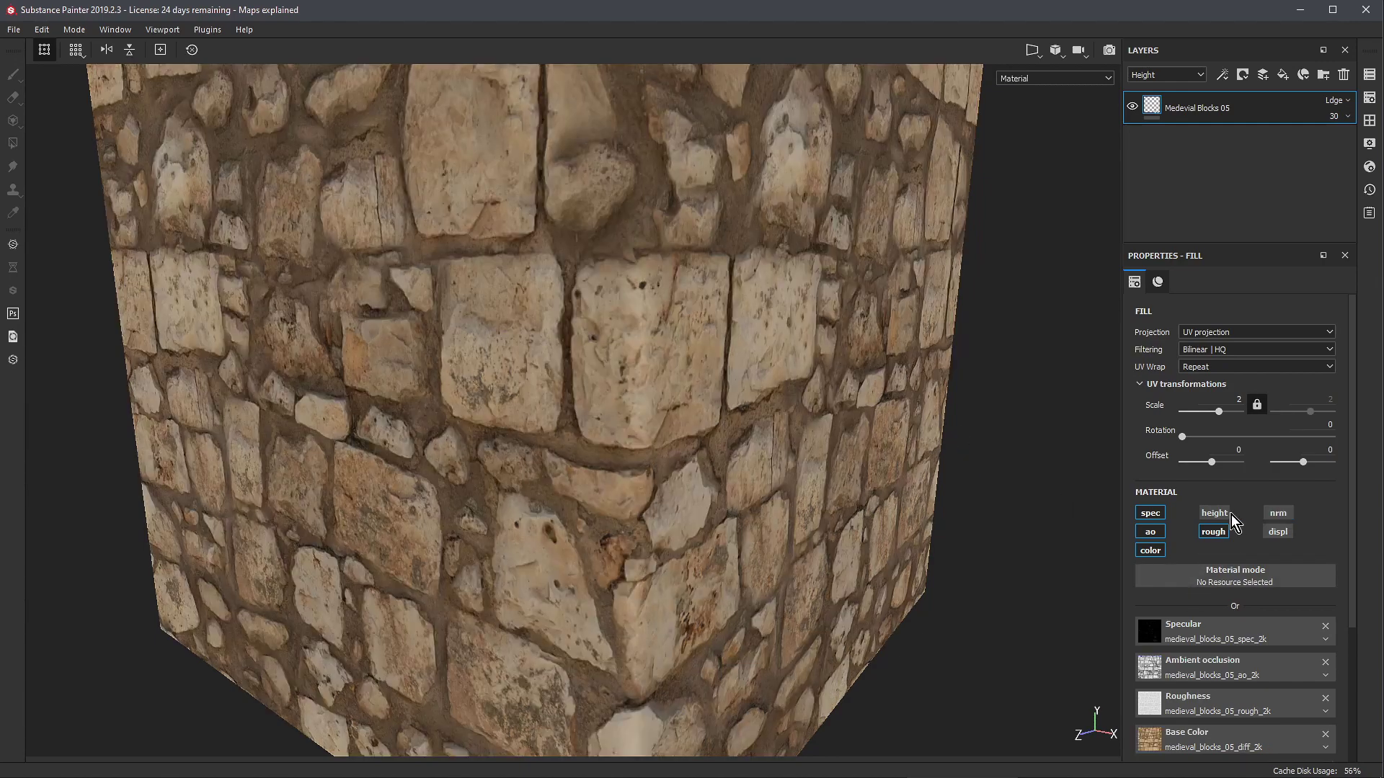
{"action": "left_click", "coordinate": [1216, 513]}
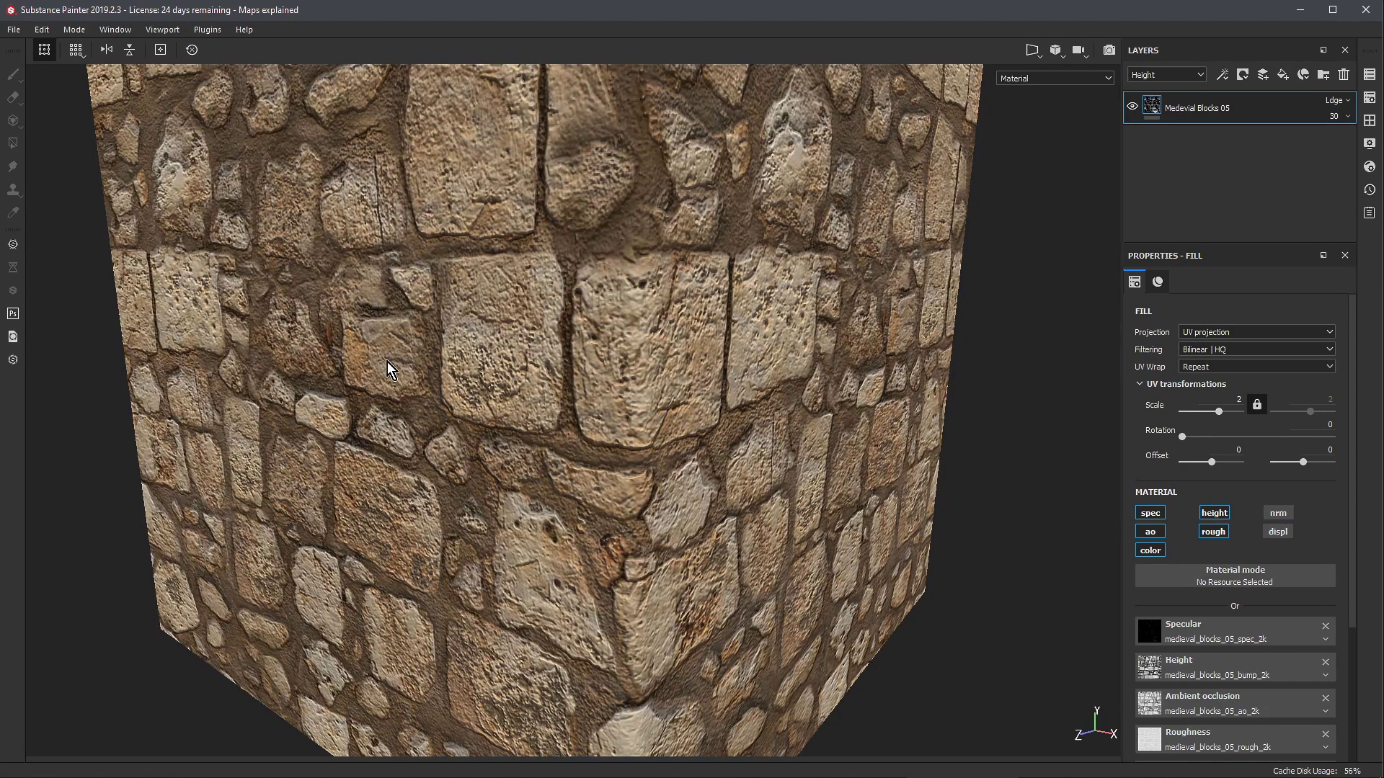
Step: Combine the fill layer's normal and height channels and set the layer's height opacity to 20
{"action": "left_click", "coordinate": [1215, 512]}
{"action": "left_click", "coordinate": [1277, 512]}
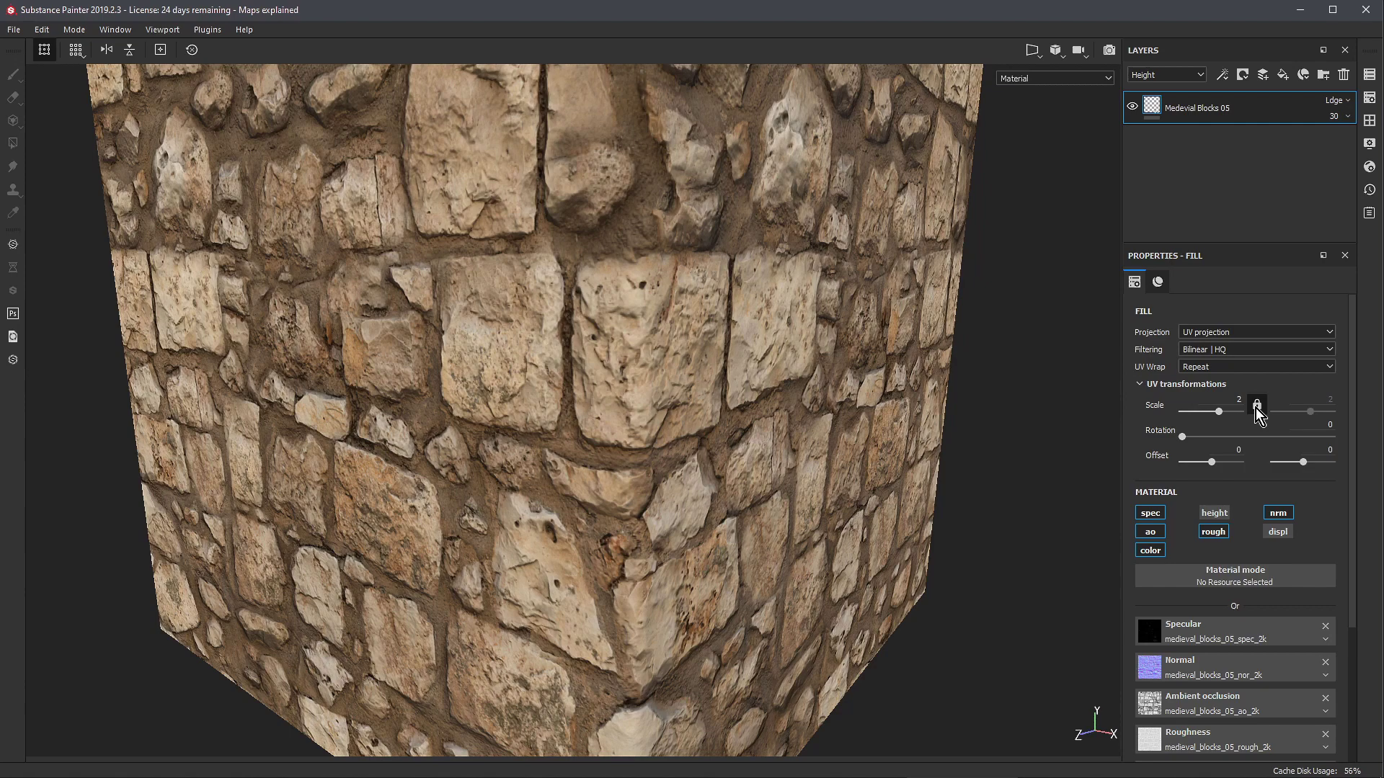
{"action": "left_click", "coordinate": [1217, 513]}
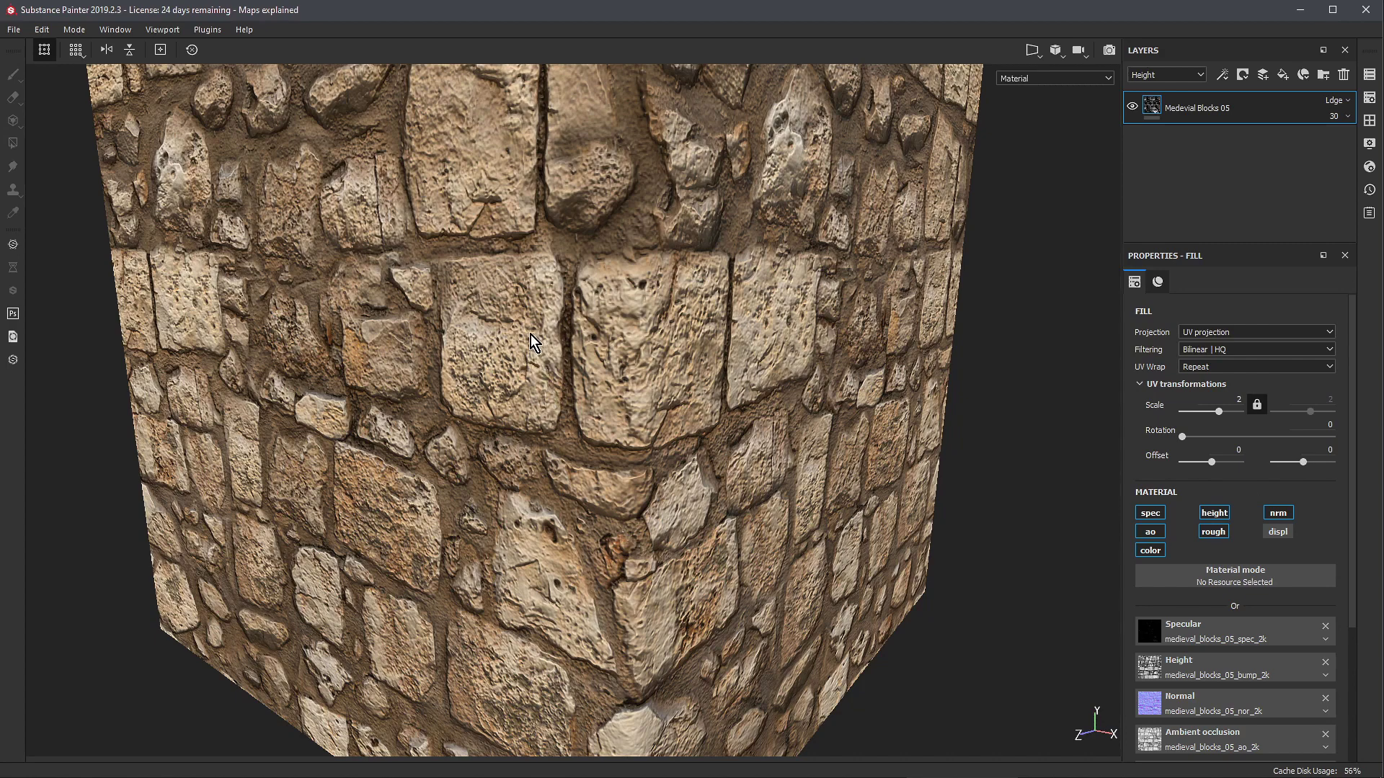
{"action": "left_click", "coordinate": [1347, 116]}
{"action": "left_click_drag", "start_coordinate": [901, 460], "coordinate": [1103, 466], "text": "alt"}
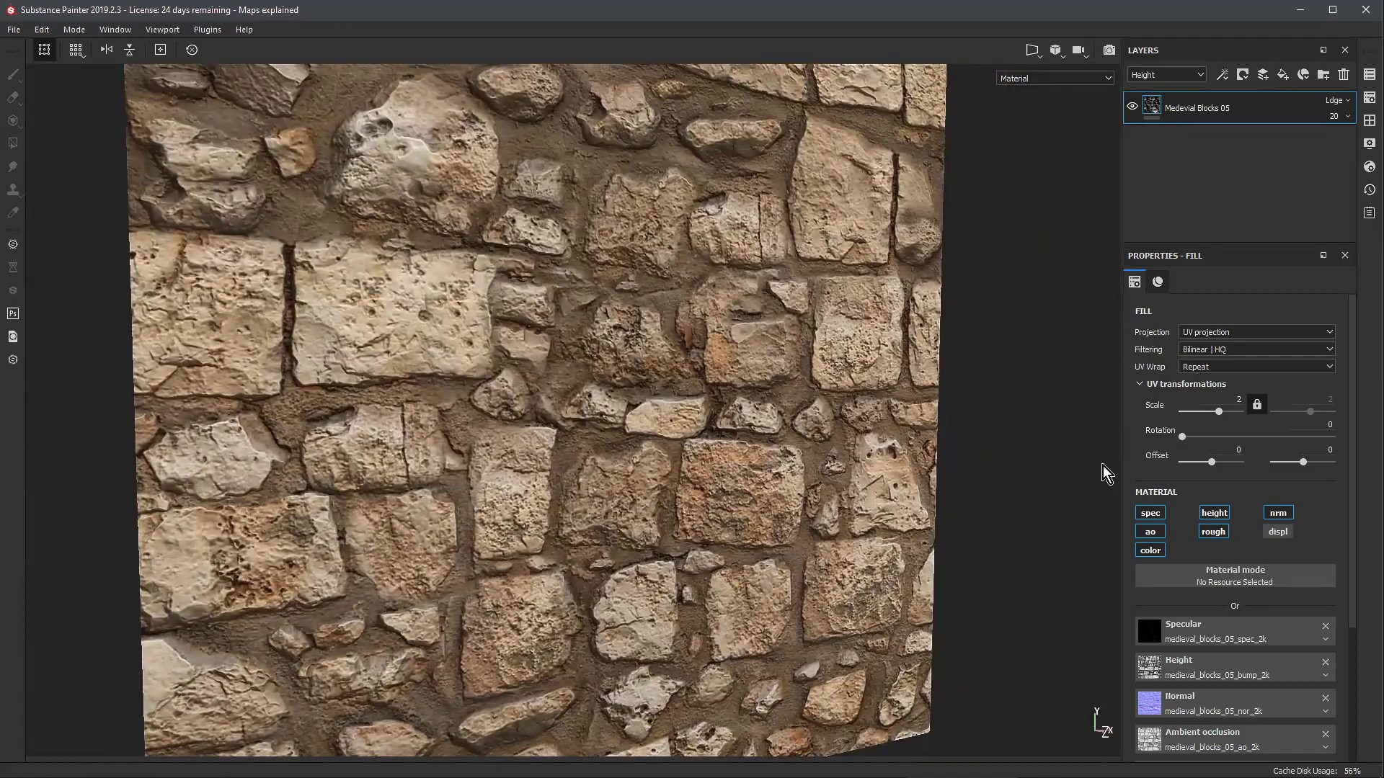
Step: Enable the fill layer's displacement channel and check the stone surface on one cube face up close
{"action": "left_click_drag", "start_coordinate": [1070, 392], "coordinate": [759, 543], "text": "alt"}
{"action": "scroll", "coordinate": [1032, 360], "scroll_direction": "up", "scroll_amount": 5}
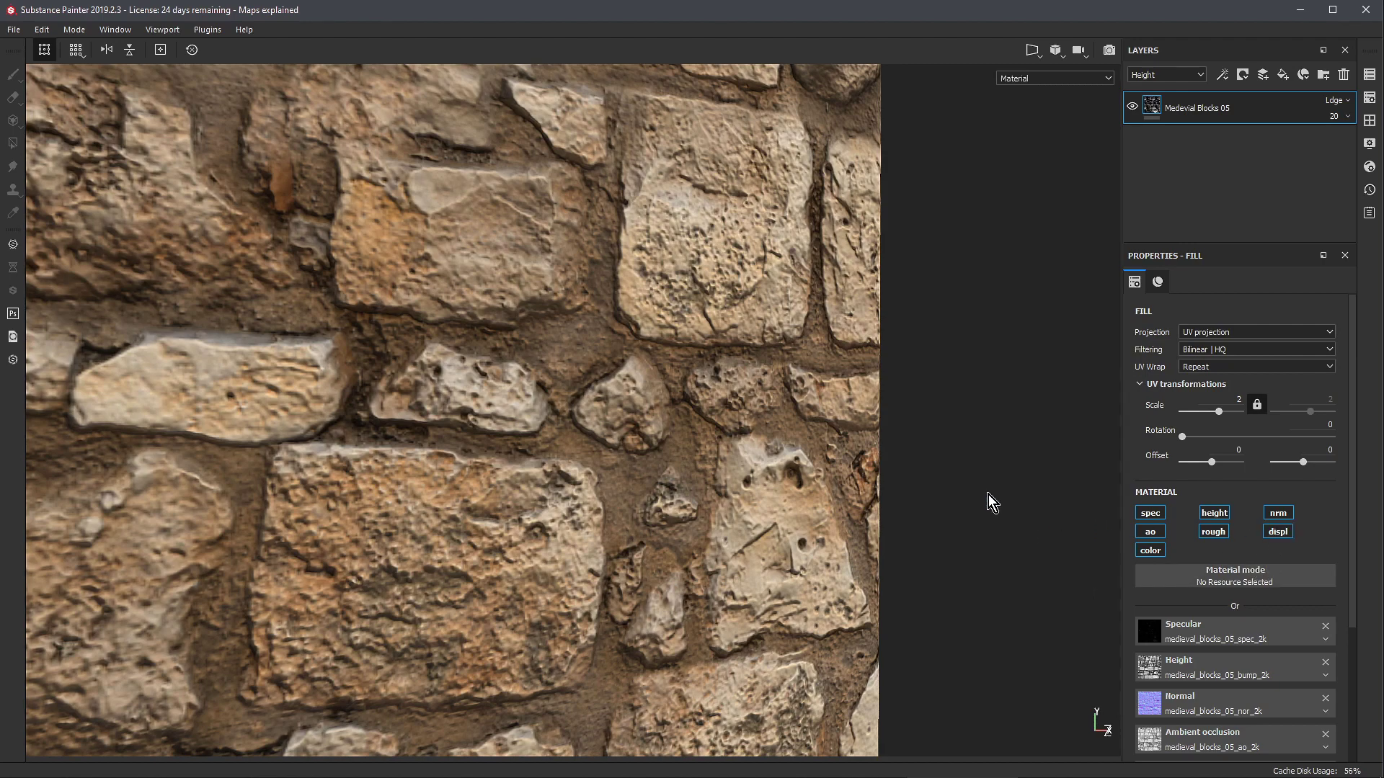
{"action": "scroll", "coordinate": [957, 430], "scroll_direction": "down", "scroll_amount": 5}
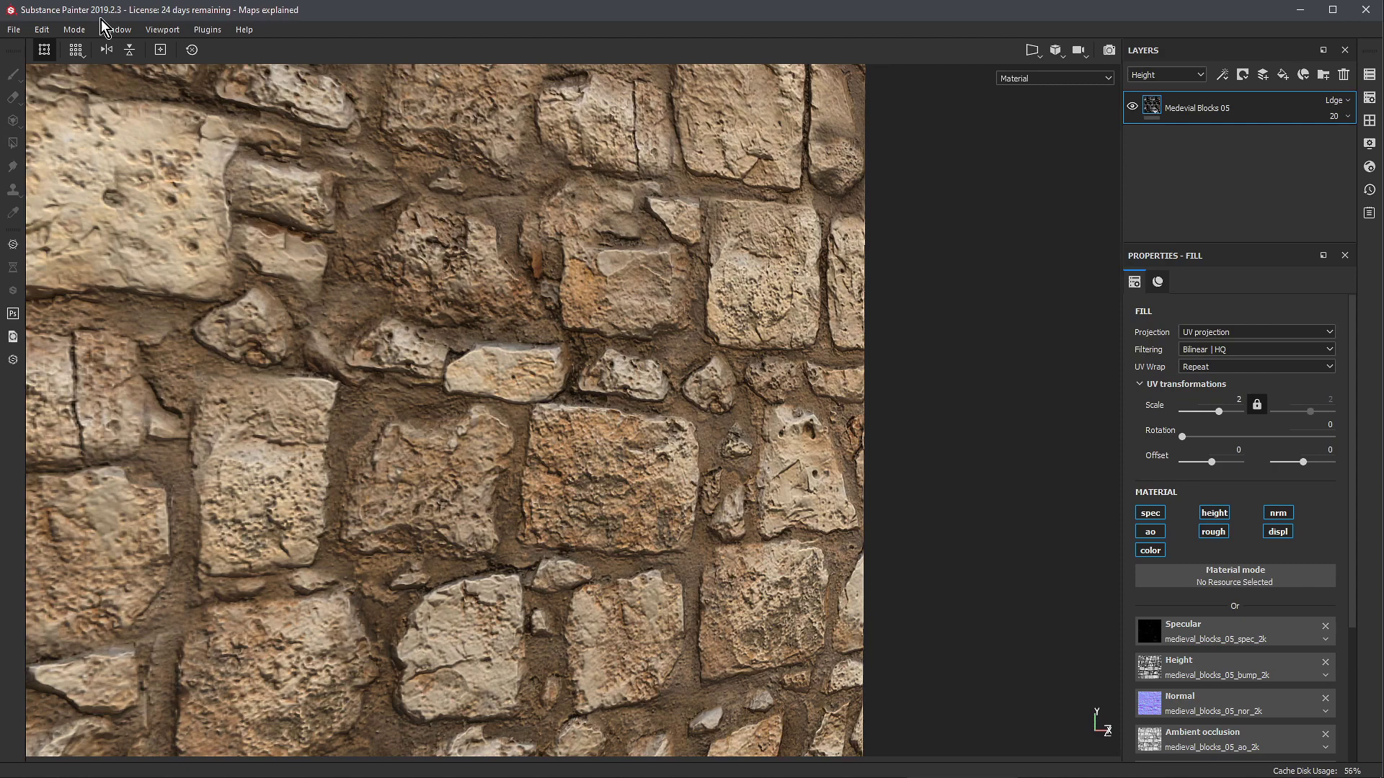
Step: In the shader settings, use Displacement as source channel with a scale of 0.5 and a tessellation subdivision count of 32
{"action": "left_click", "coordinate": [1369, 167]}
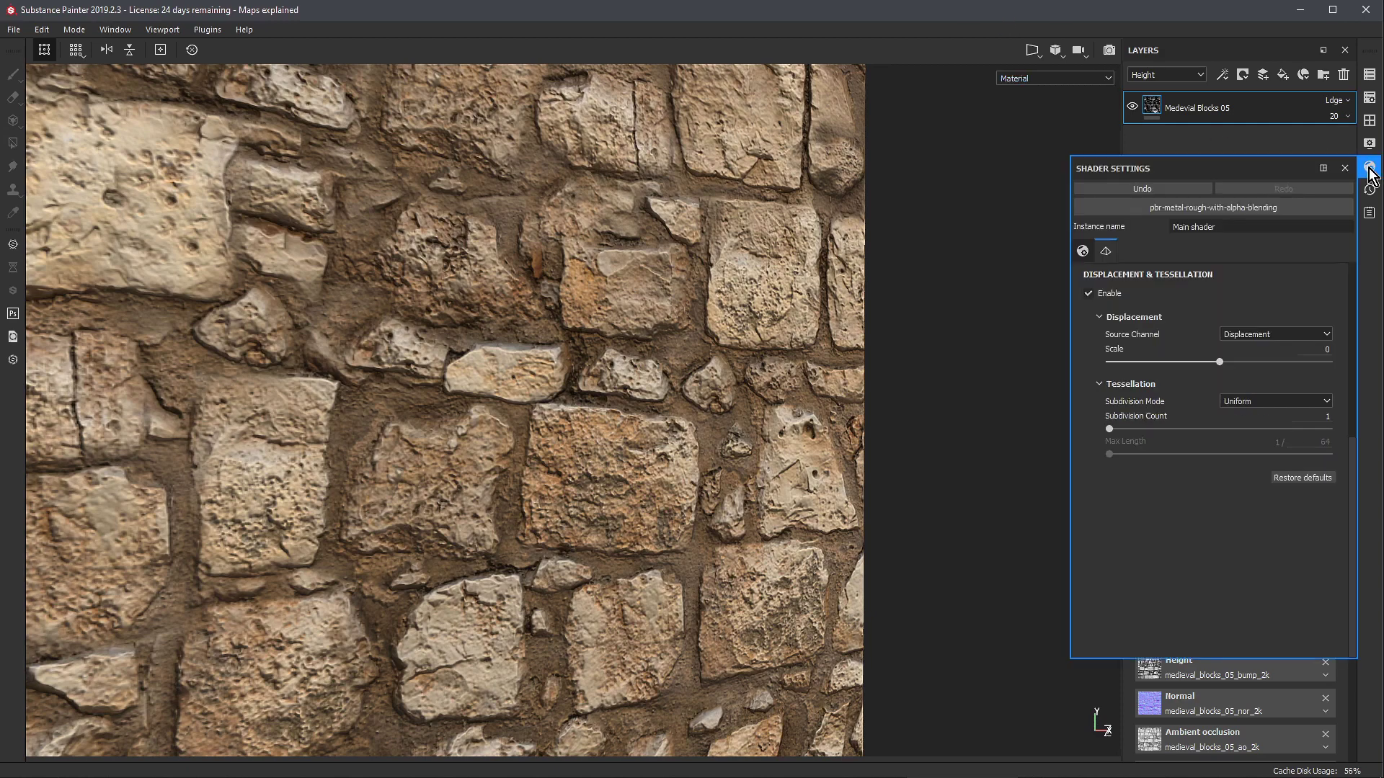
{"action": "left_click", "coordinate": [1274, 340]}
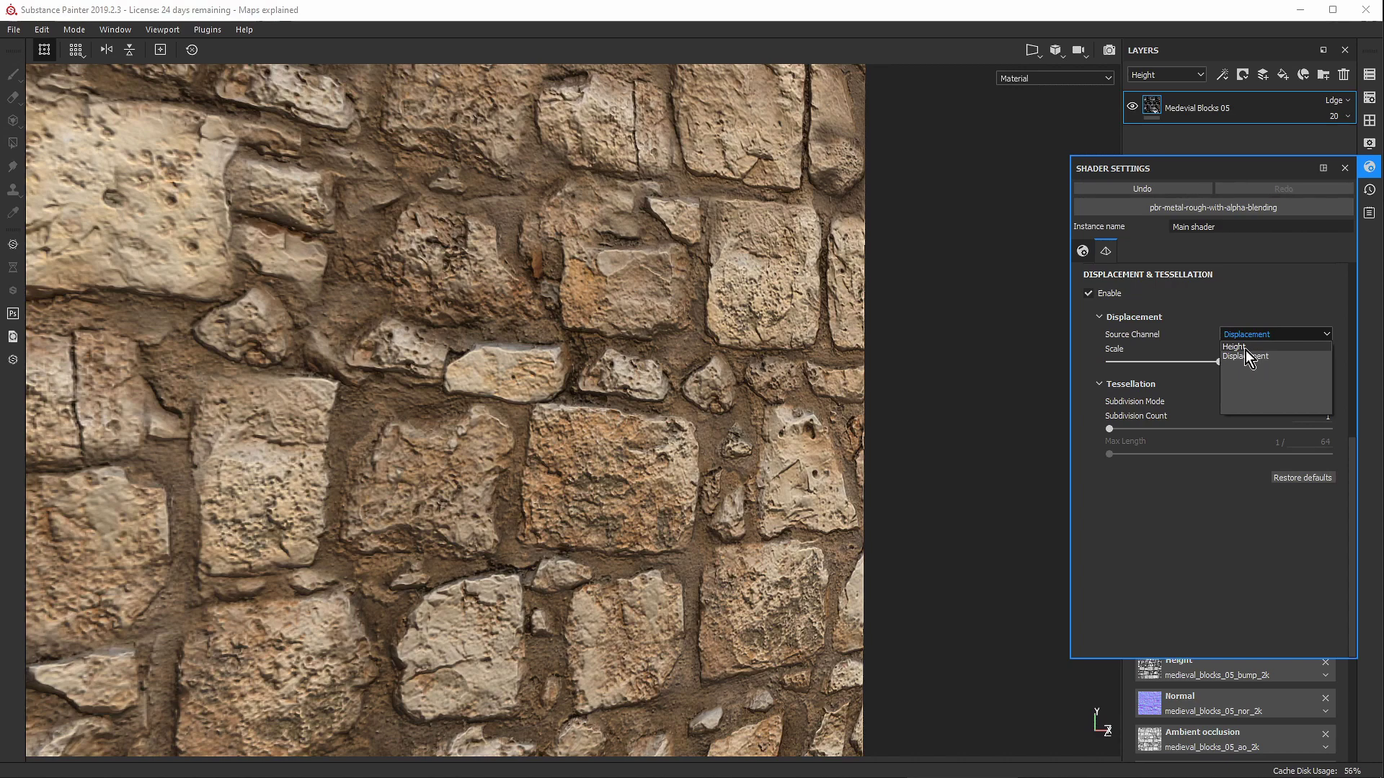
{"action": "left_click", "coordinate": [1258, 359]}
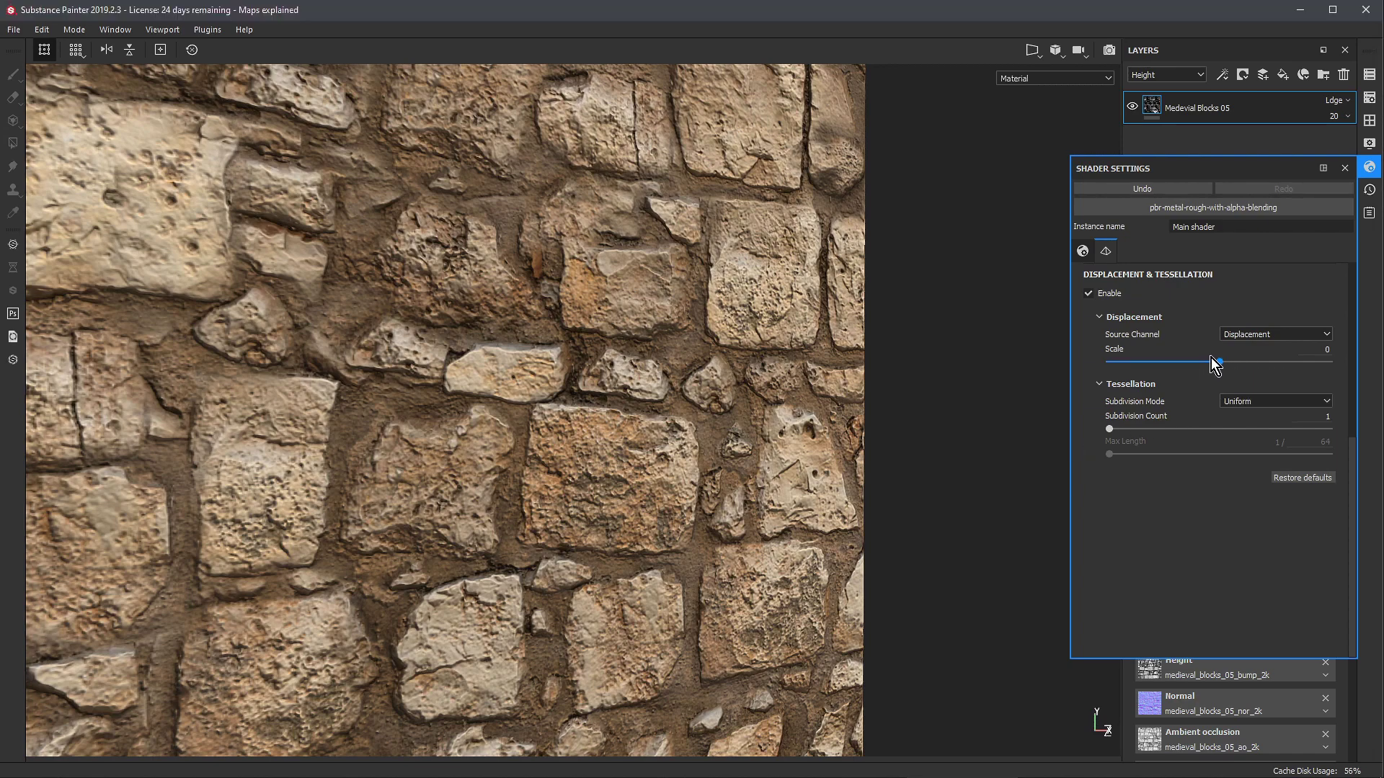
{"action": "key", "text": "f"}
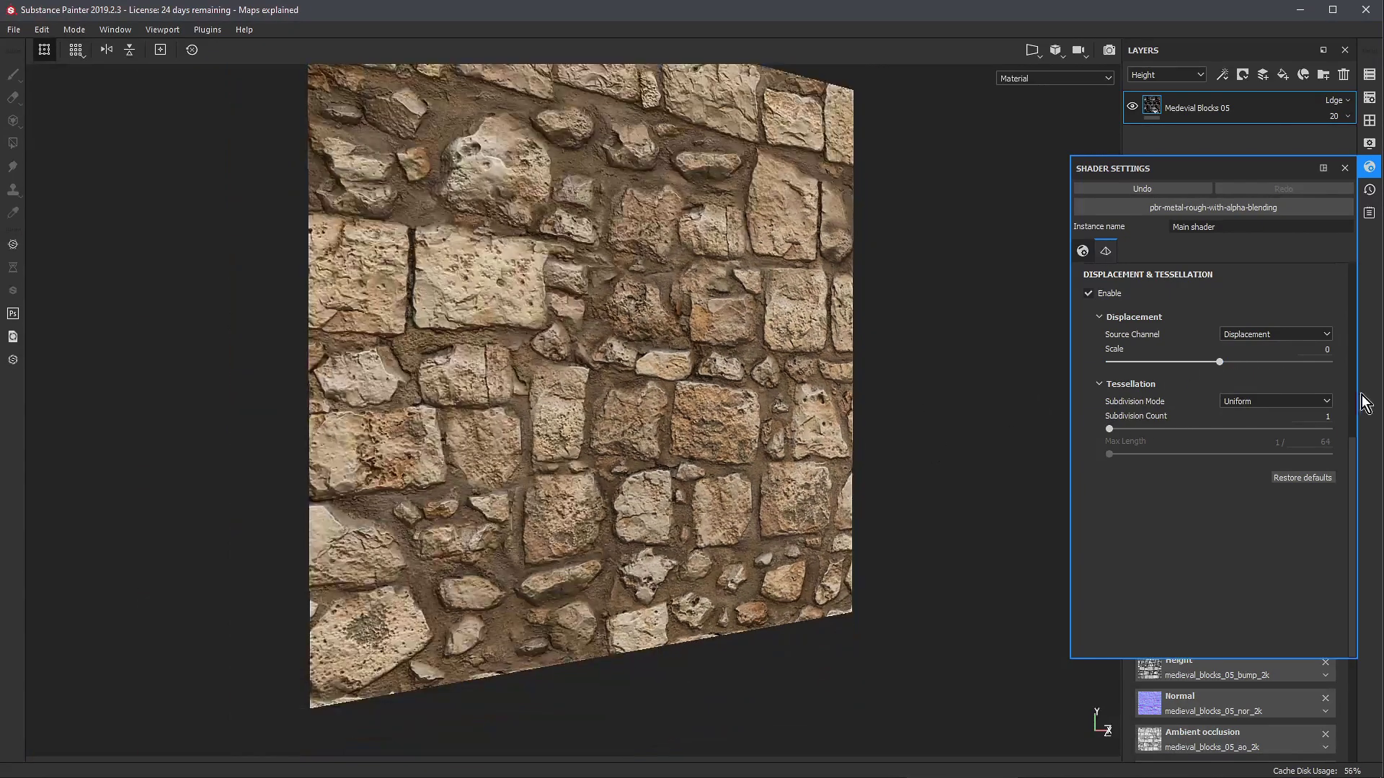
{"action": "left_click_drag", "start_coordinate": [1220, 362], "coordinate": [1332, 361]}
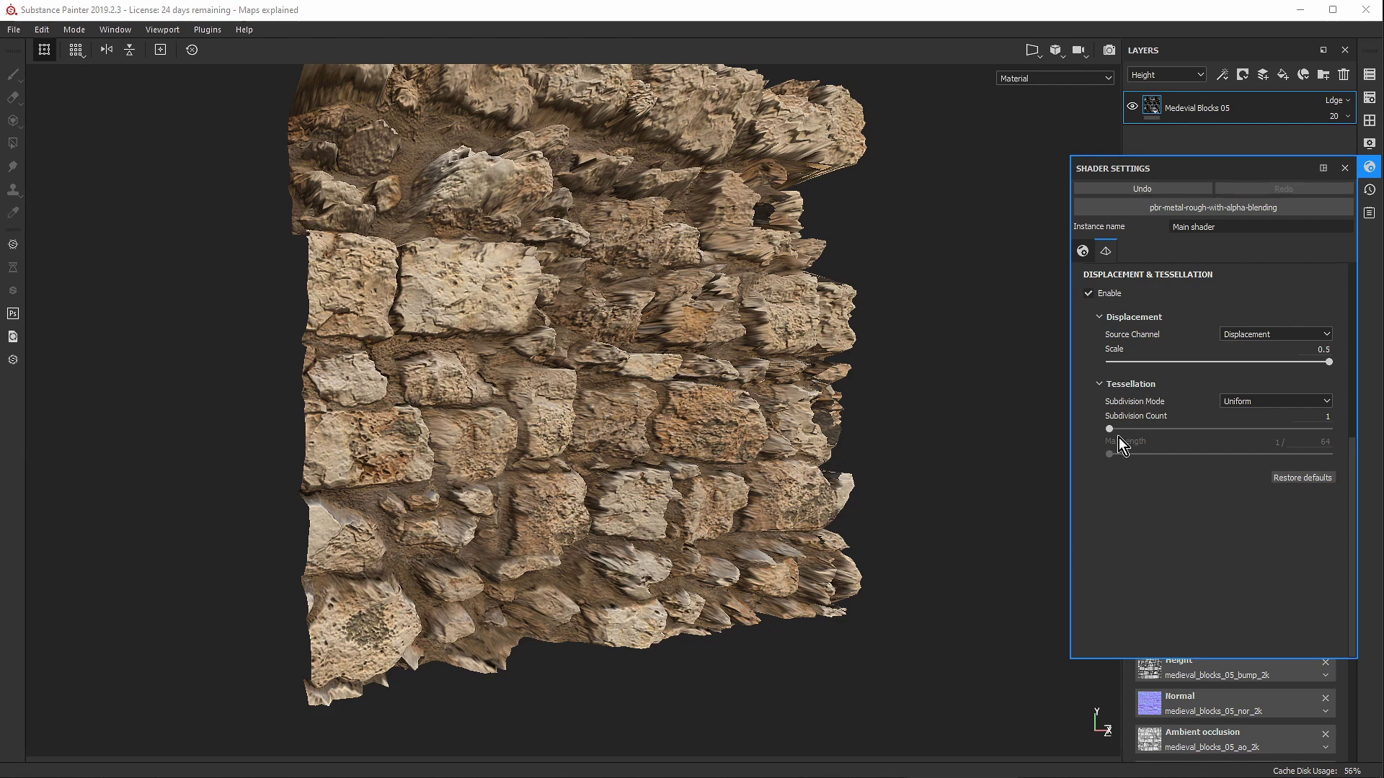
{"action": "left_click_drag", "start_coordinate": [1113, 433], "coordinate": [1351, 432]}
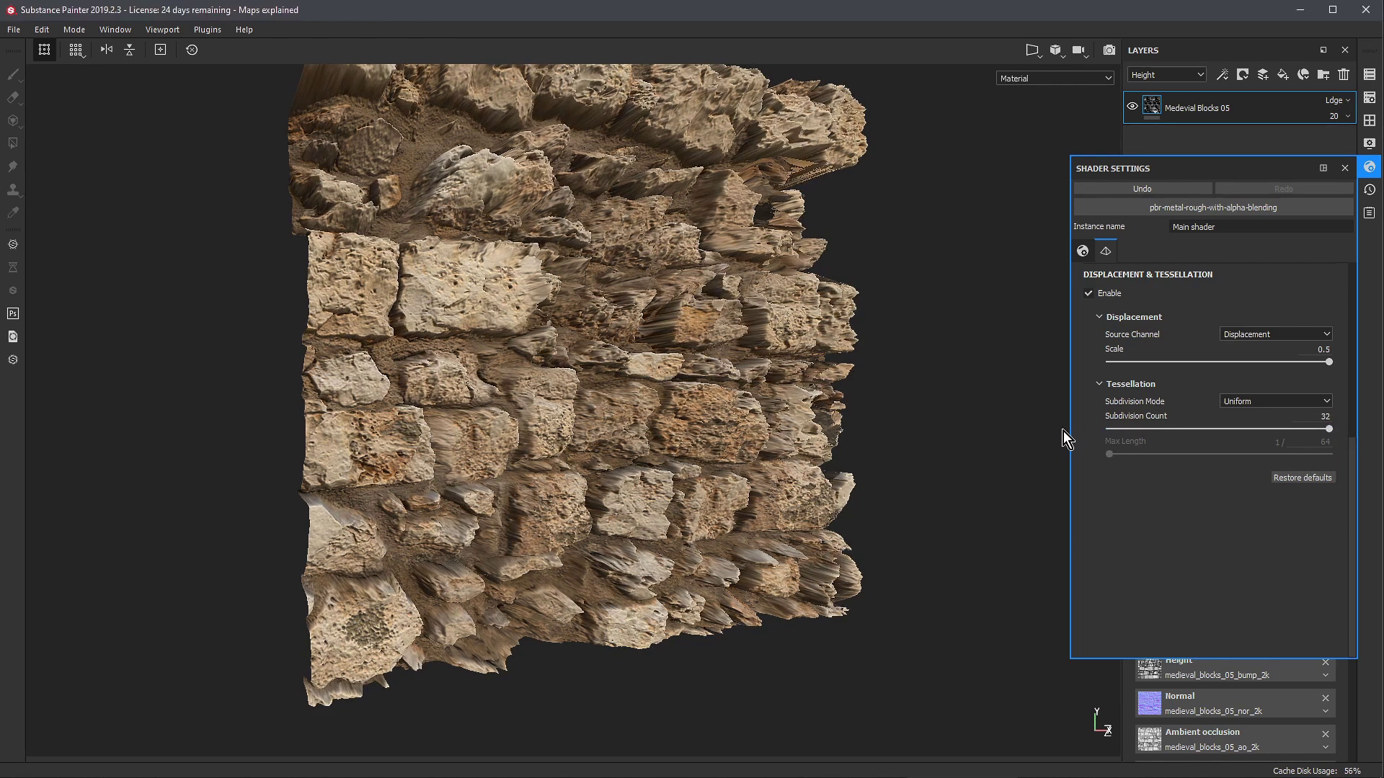
Step: Set the tessellation subdivision count to 1 and restore the default displacement and tessellation settings
{"action": "left_click", "coordinate": [1329, 430]}
{"action": "left_click_drag", "start_coordinate": [1326, 430], "coordinate": [1098, 433]}
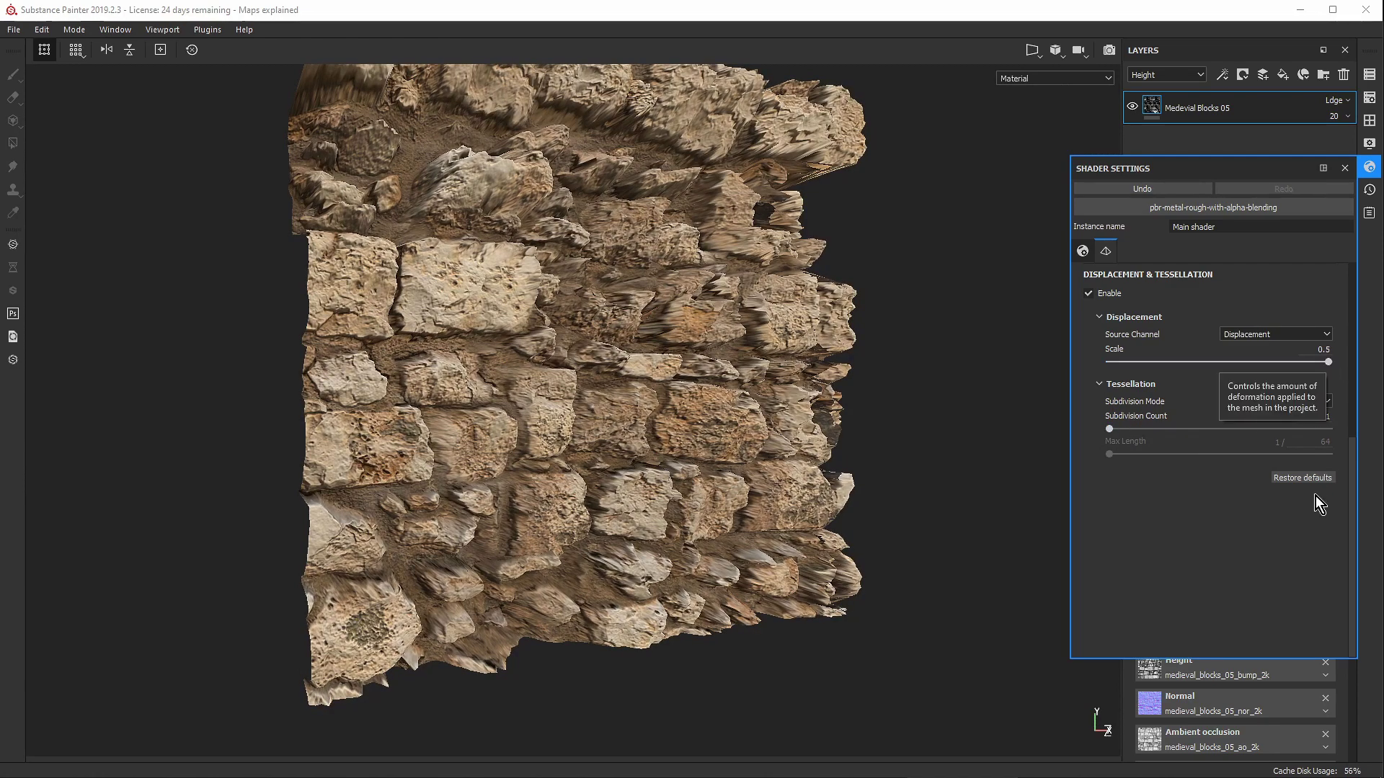
{"action": "left_click", "coordinate": [1305, 480]}
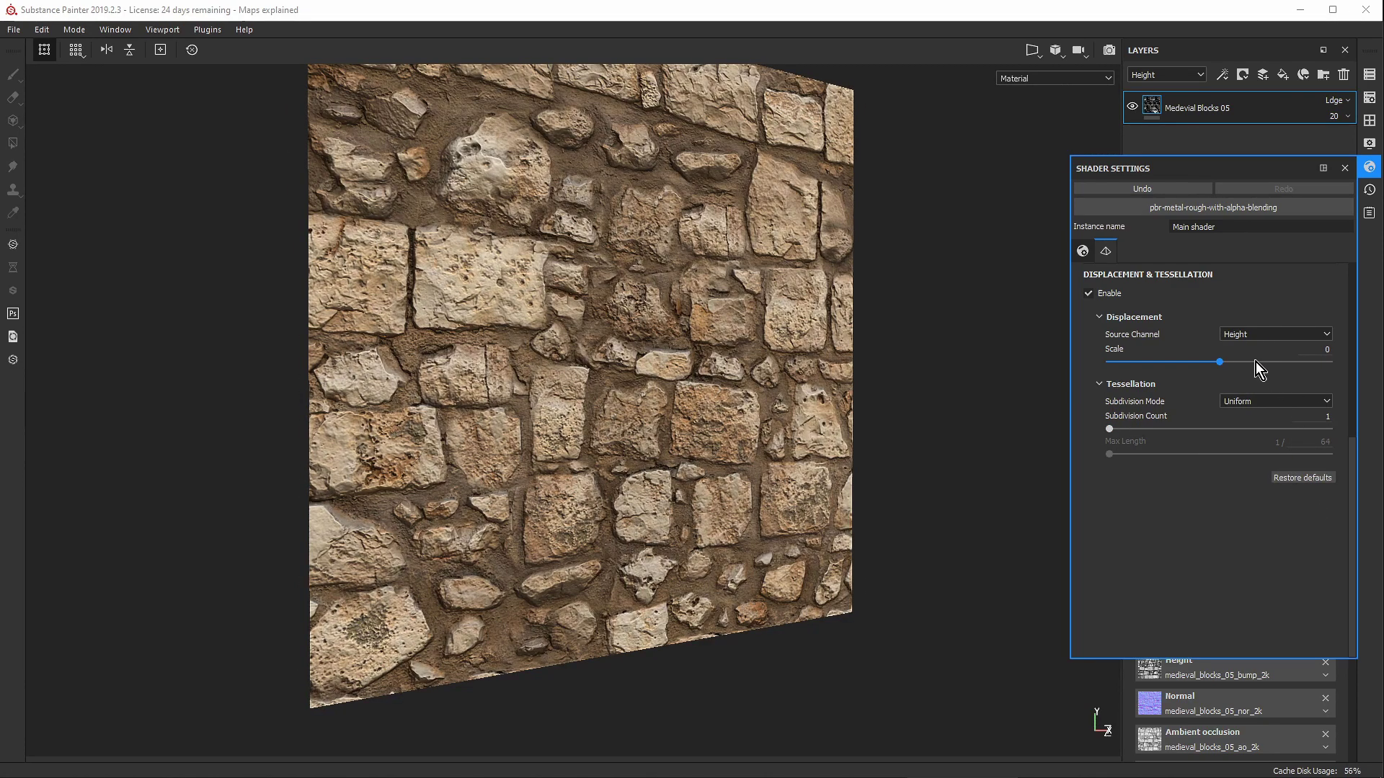
Step: Set the height-based displacement scale to 0.08 and examine the cube face's edges from an angle and up close
{"action": "left_click_drag", "start_coordinate": [1217, 366], "coordinate": [1236, 364]}
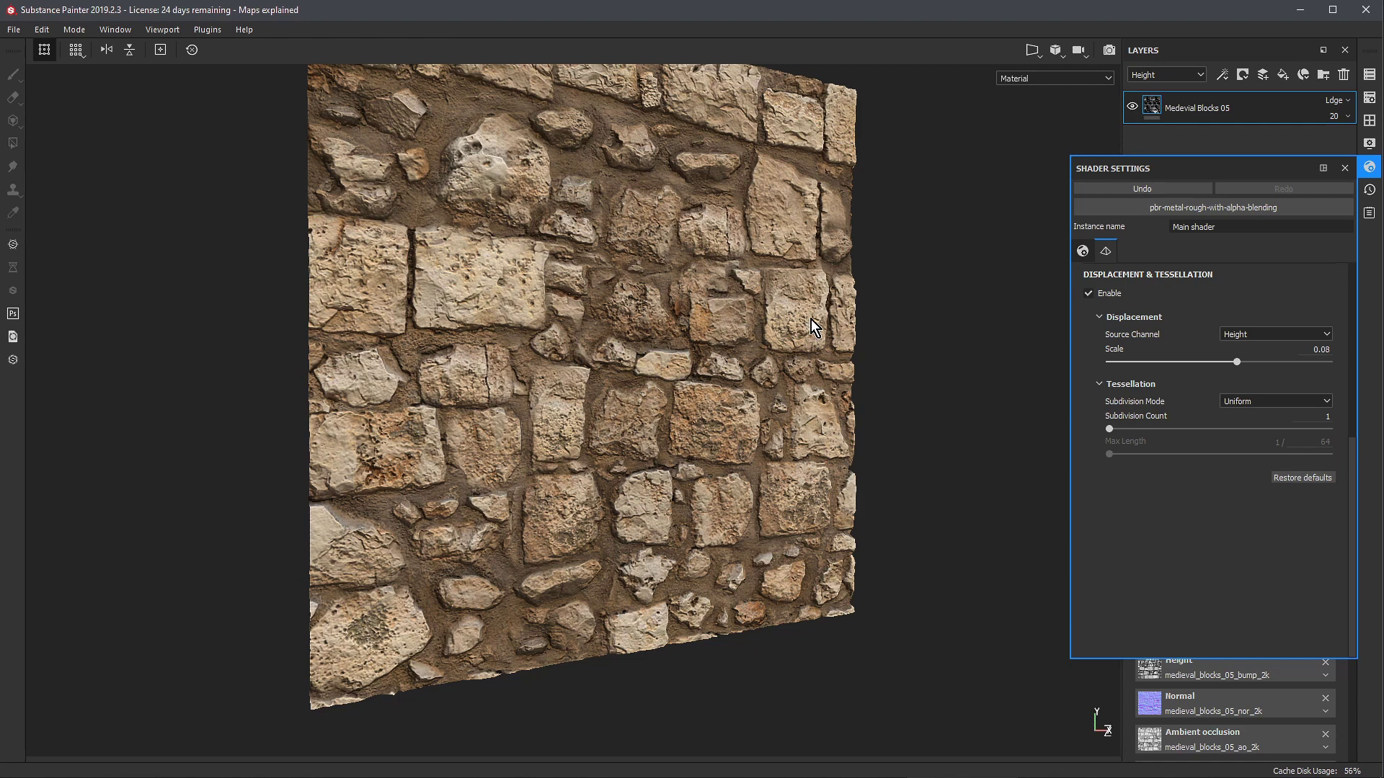
{"action": "left_click_drag", "start_coordinate": [823, 317], "coordinate": [787, 293], "text": "alt"}
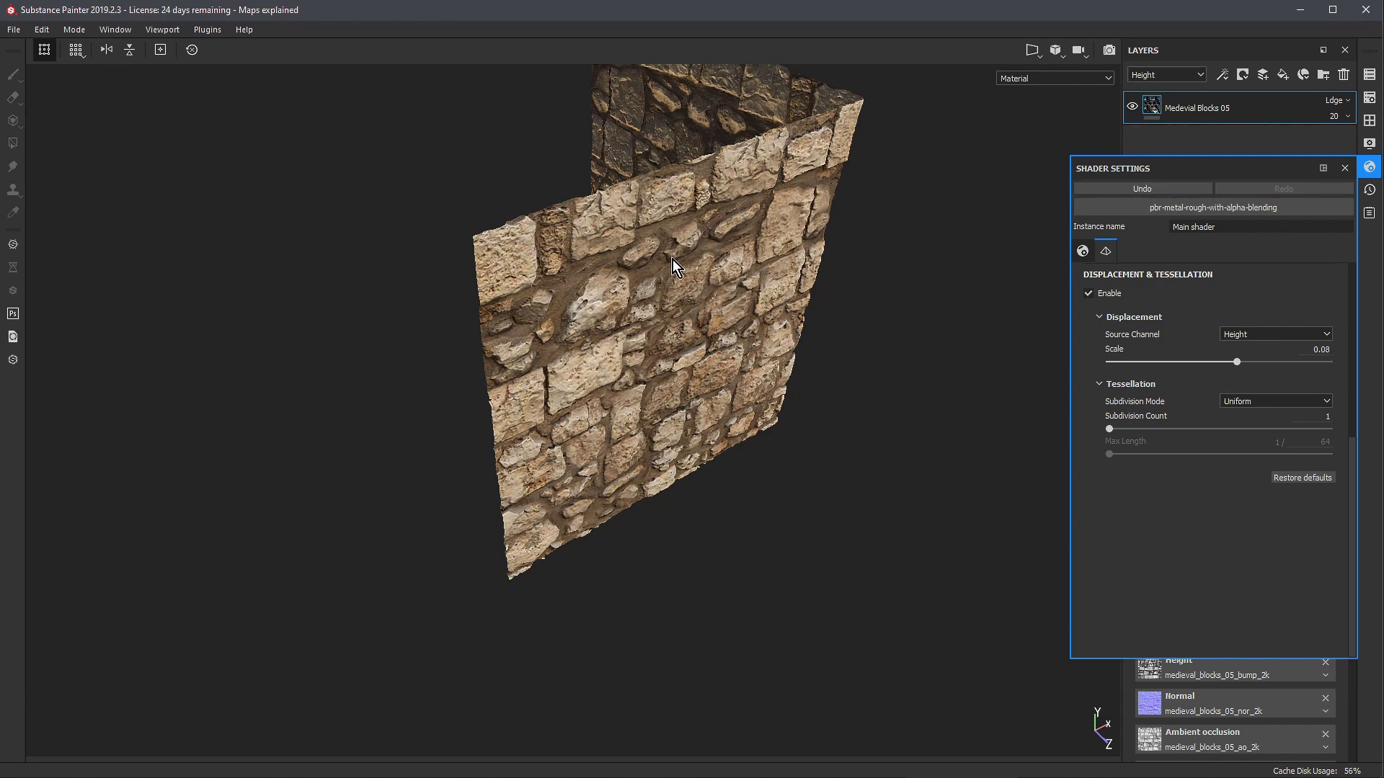
{"action": "left_click_drag", "start_coordinate": [689, 262], "coordinate": [800, 249], "text": "alt"}
{"action": "scroll", "coordinate": [938, 306], "scroll_direction": "up", "scroll_amount": 5}
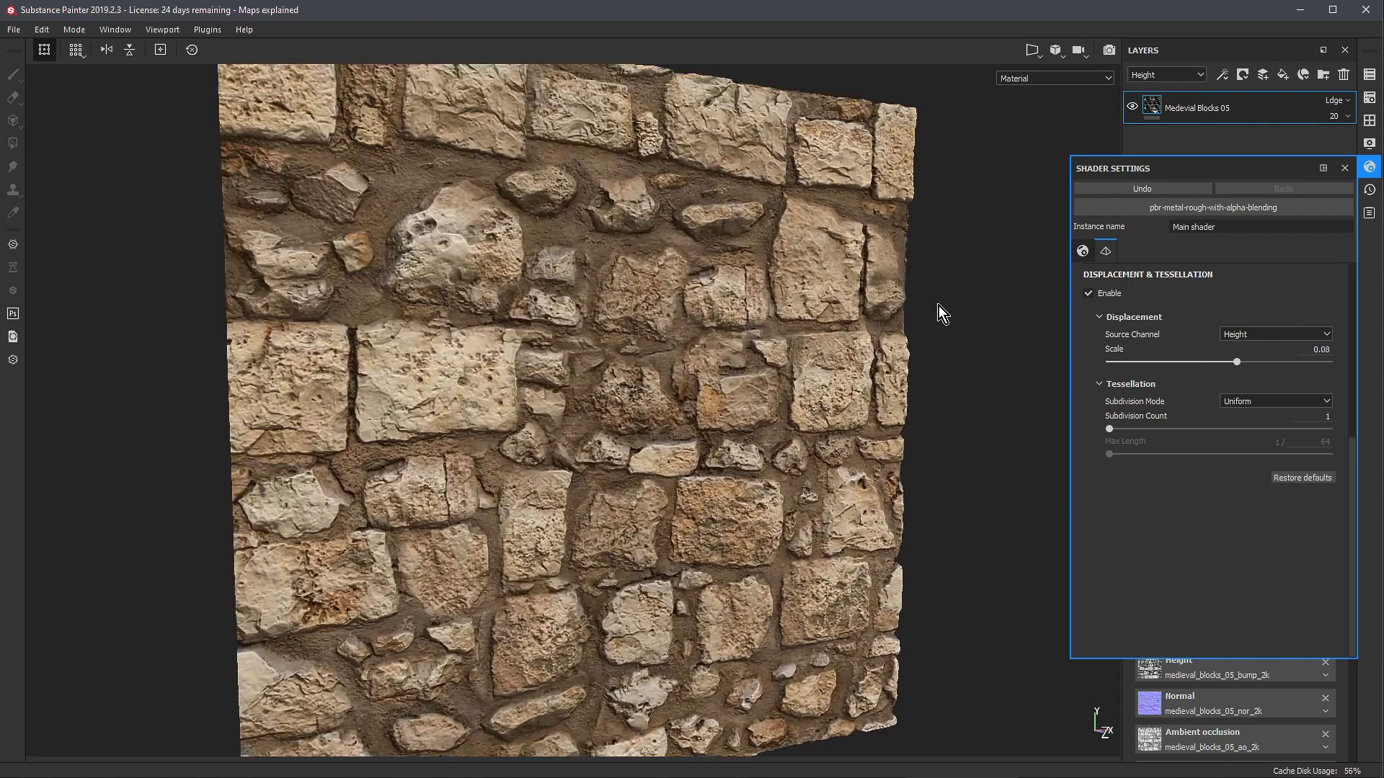
{"action": "scroll", "coordinate": [939, 305], "scroll_direction": "up", "scroll_amount": 3}
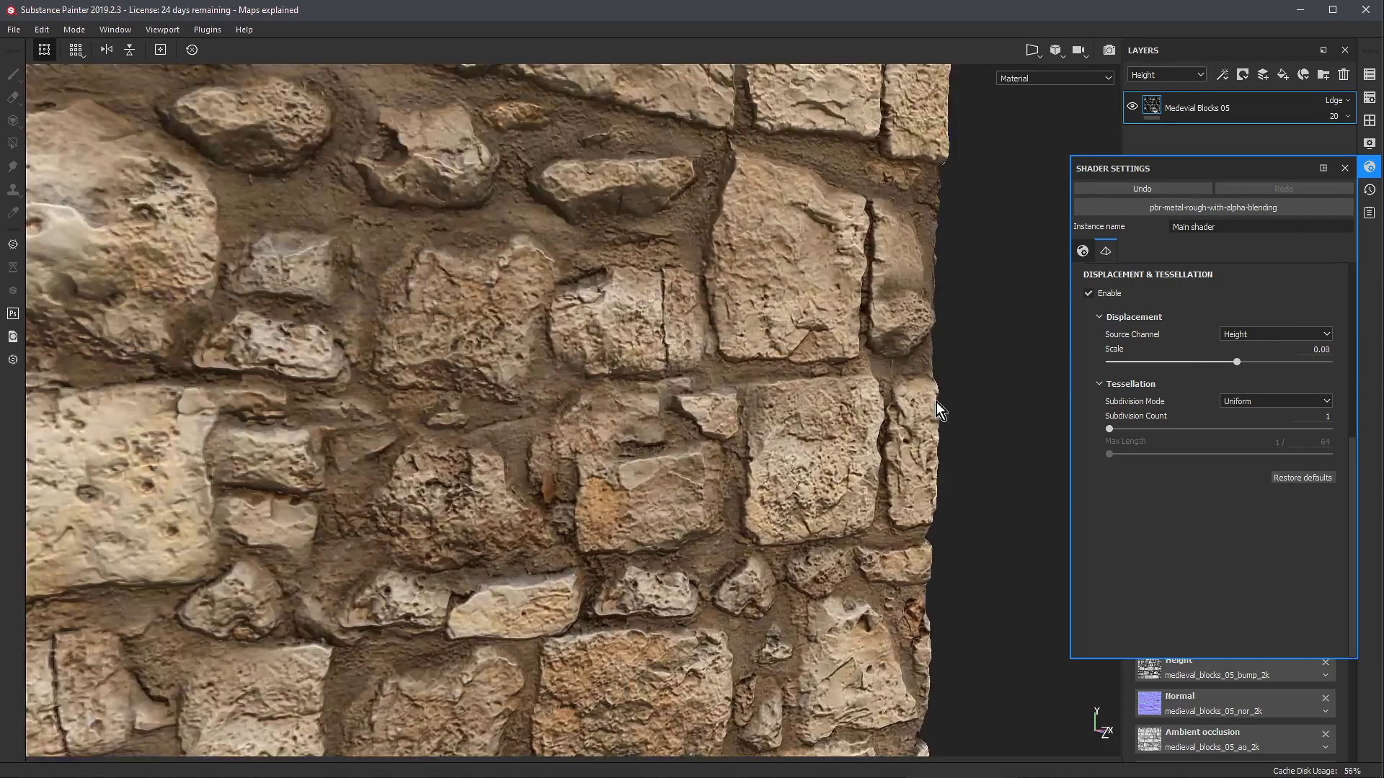
Step: Increase the height-based displacement scale to 0.1 and the tessellation subdivision count to 3.15
{"action": "left_click_drag", "start_coordinate": [1236, 364], "coordinate": [1240, 363]}
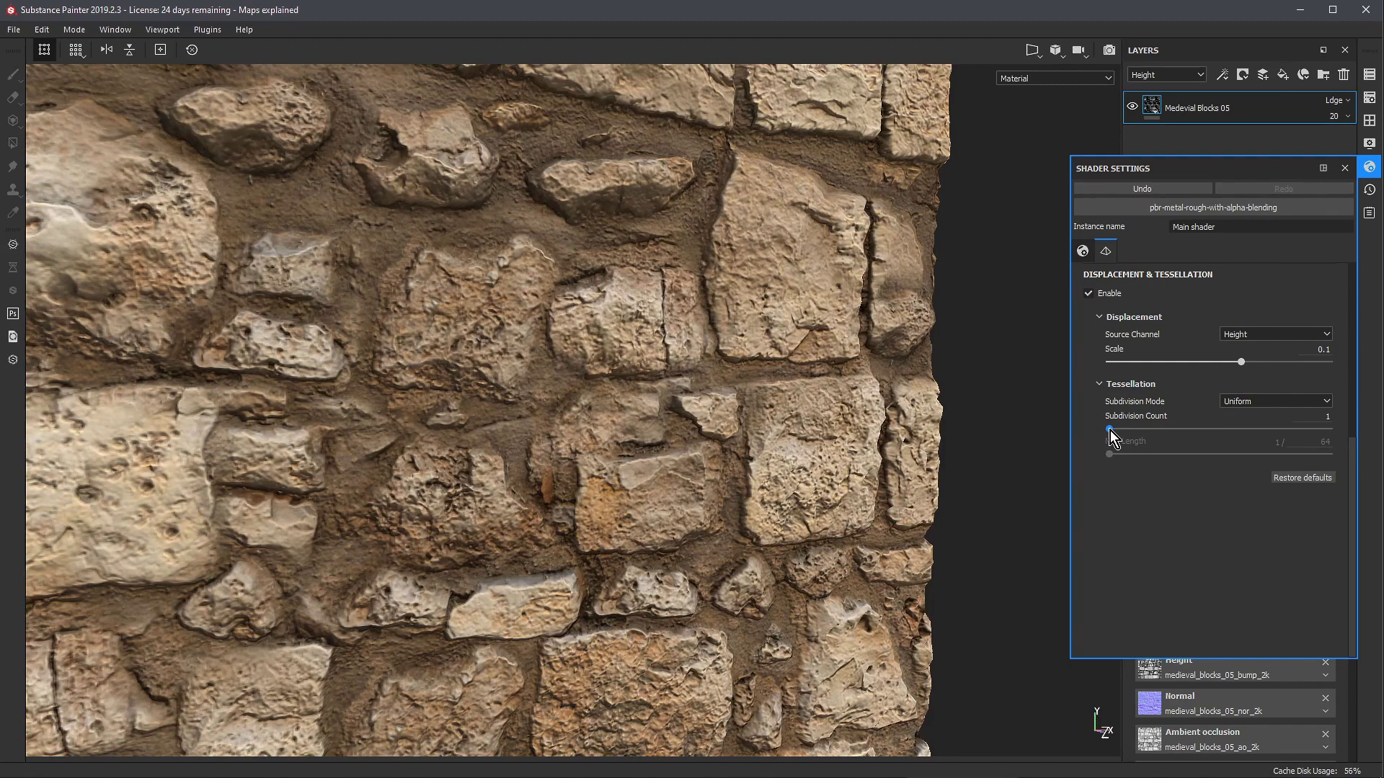
{"action": "mouse_move", "coordinate": [1110, 430]}
{"action": "left_mouse_down"}
{"action": "mouse_move", "coordinate": [1182, 430]}
{"action": "mouse_move", "coordinate": [1099, 430]}
{"action": "mouse_move", "coordinate": [1125, 429]}
{"action": "left_mouse_up"}
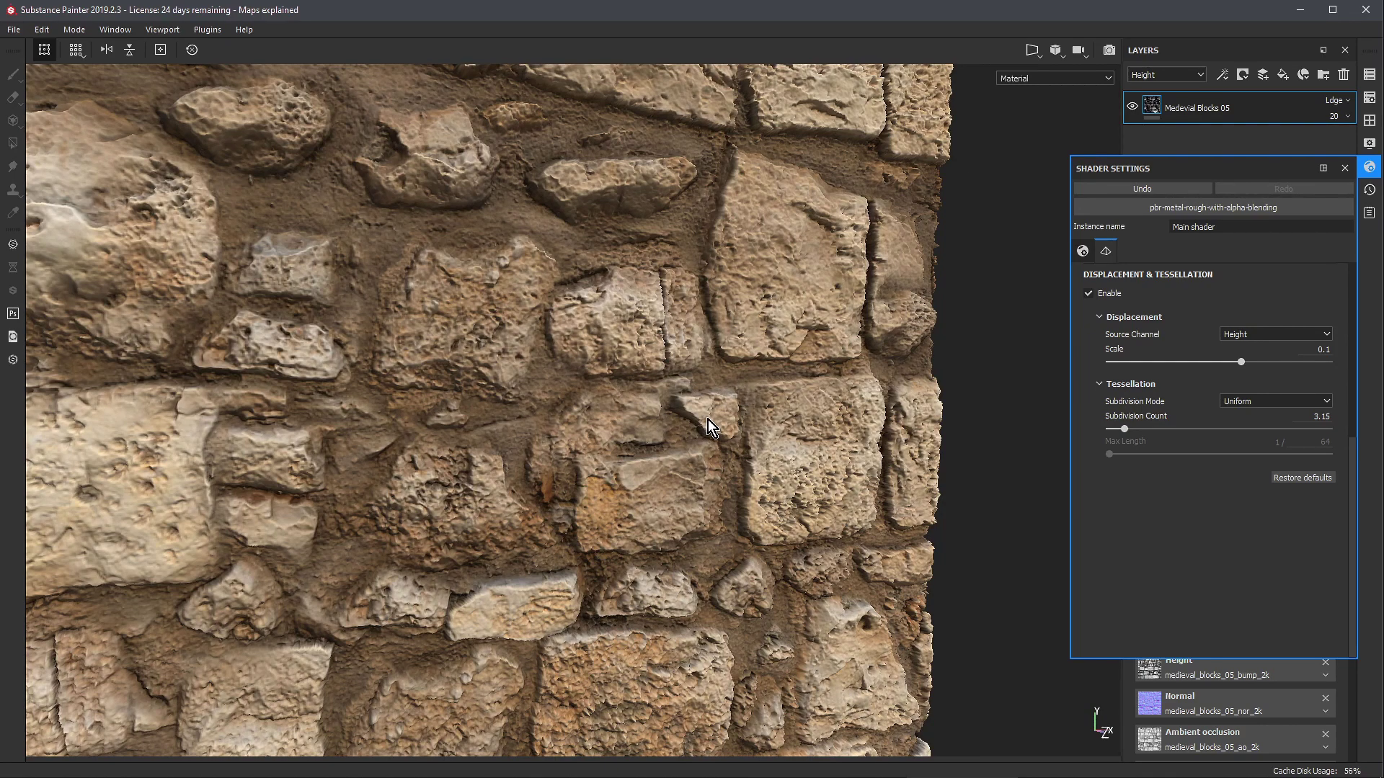
Step: Disable the fill layer's displacement channel and restore the default displacement and tessellation settings of the shader
{"action": "left_click", "coordinate": [982, 353]}
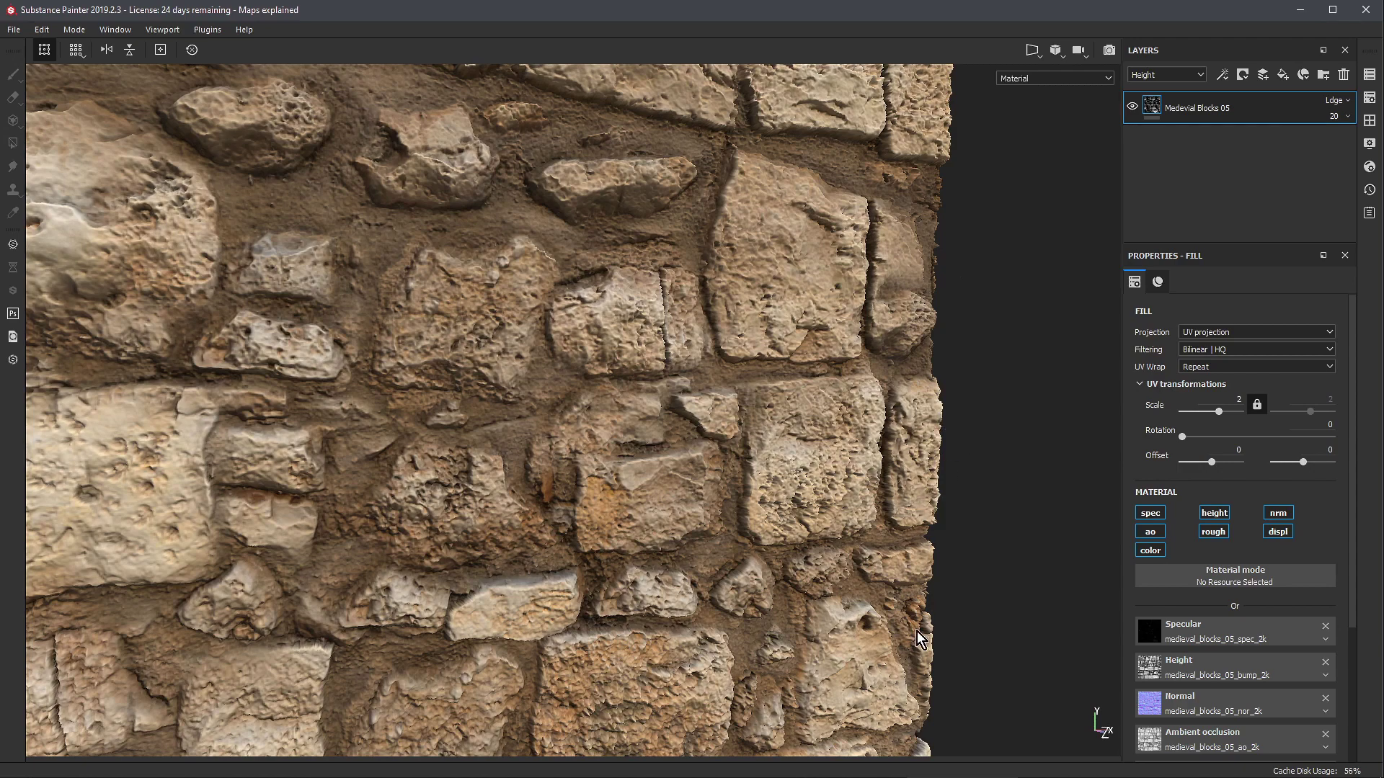
{"action": "left_click", "coordinate": [1290, 533]}
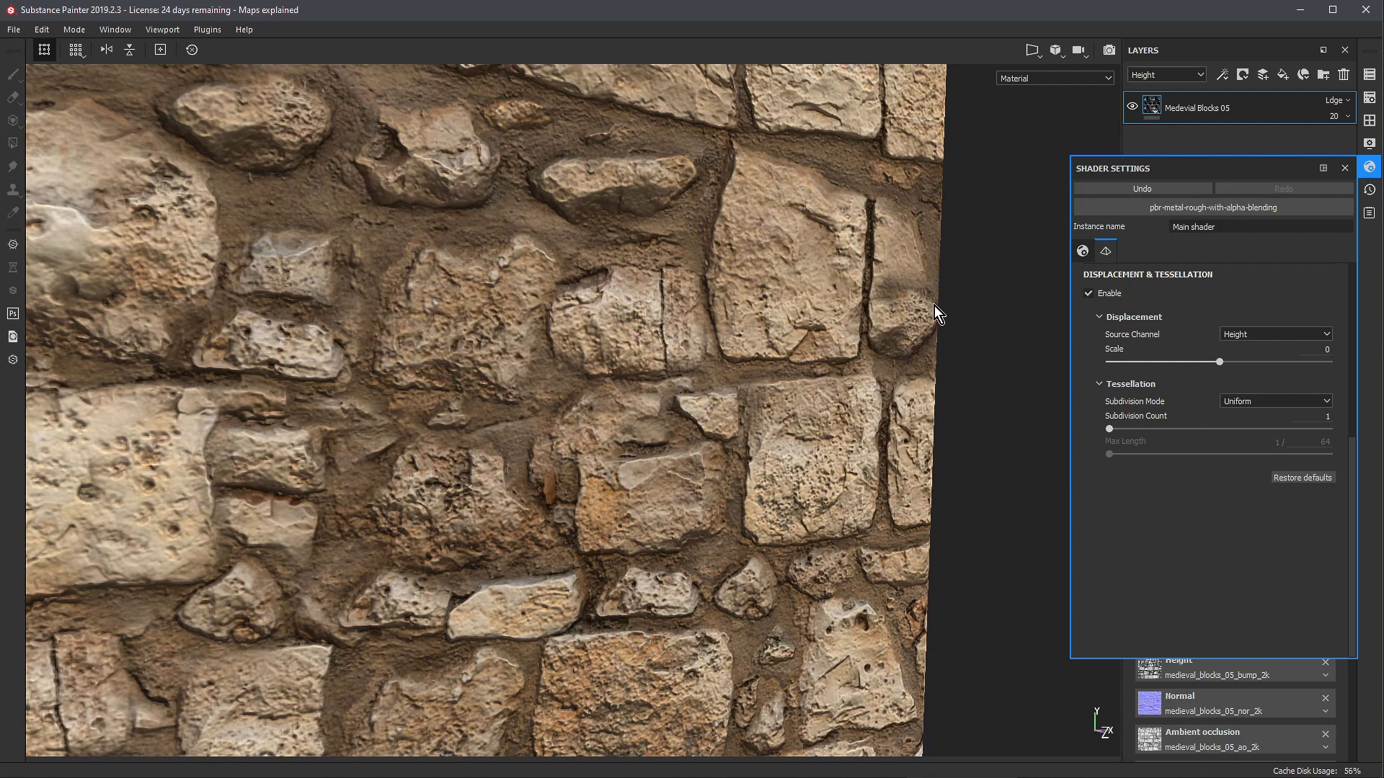
Step: Check the stone face from far away and up close, and set the height-based displacement scale to 0.12
{"action": "scroll", "coordinate": [457, 422], "scroll_direction": "down", "scroll_amount": 10}
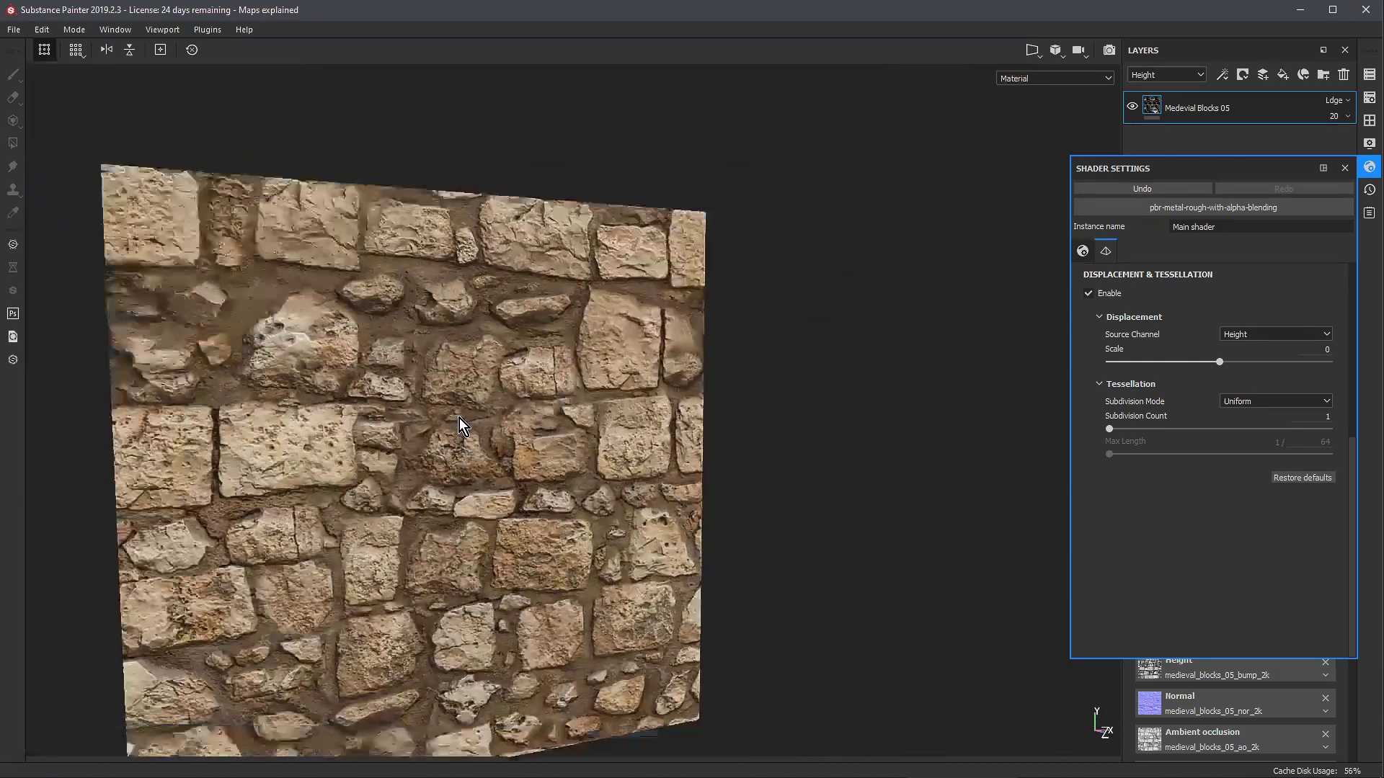
{"action": "scroll", "coordinate": [460, 417], "scroll_direction": "down", "scroll_amount": 2}
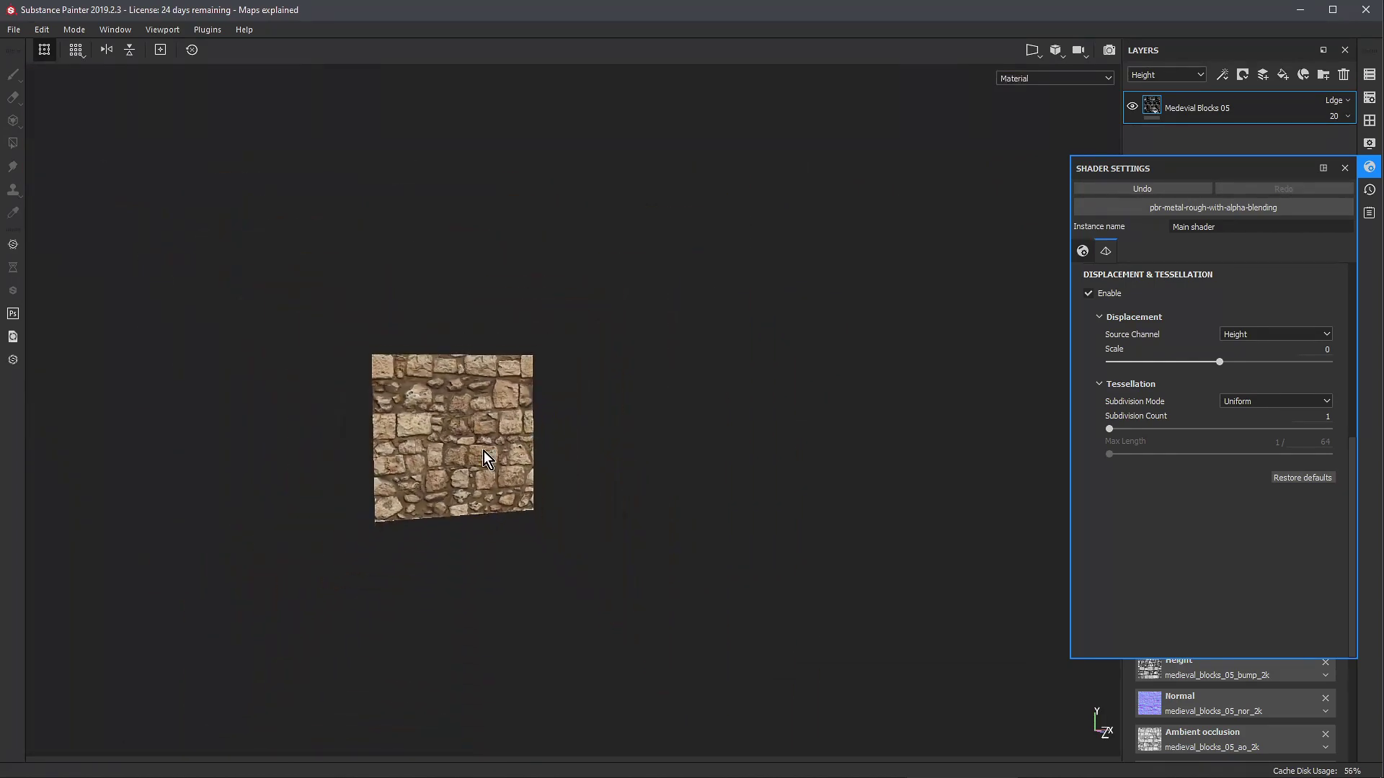
{"action": "scroll", "coordinate": [486, 413], "scroll_direction": "up", "scroll_amount": 10}
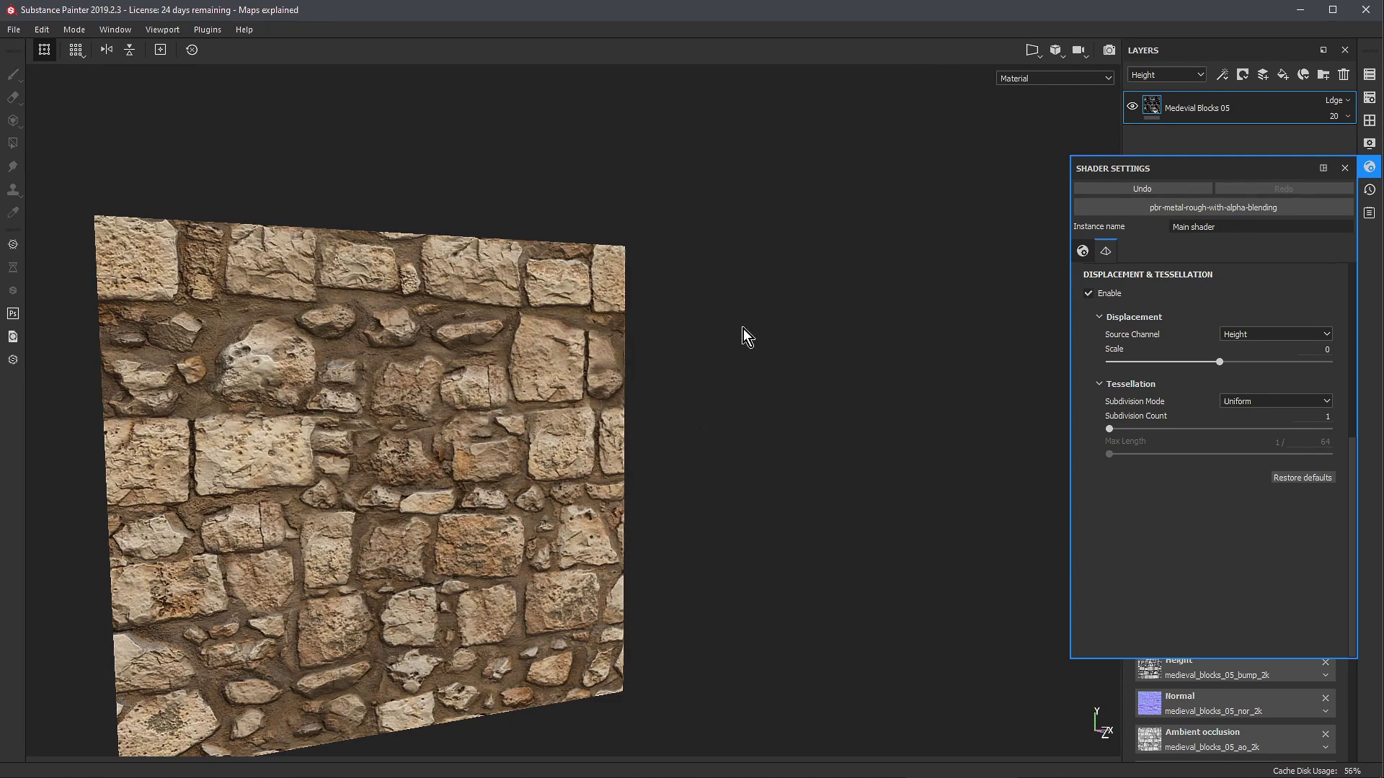
{"action": "scroll", "coordinate": [557, 457], "scroll_direction": "up", "scroll_amount": 3}
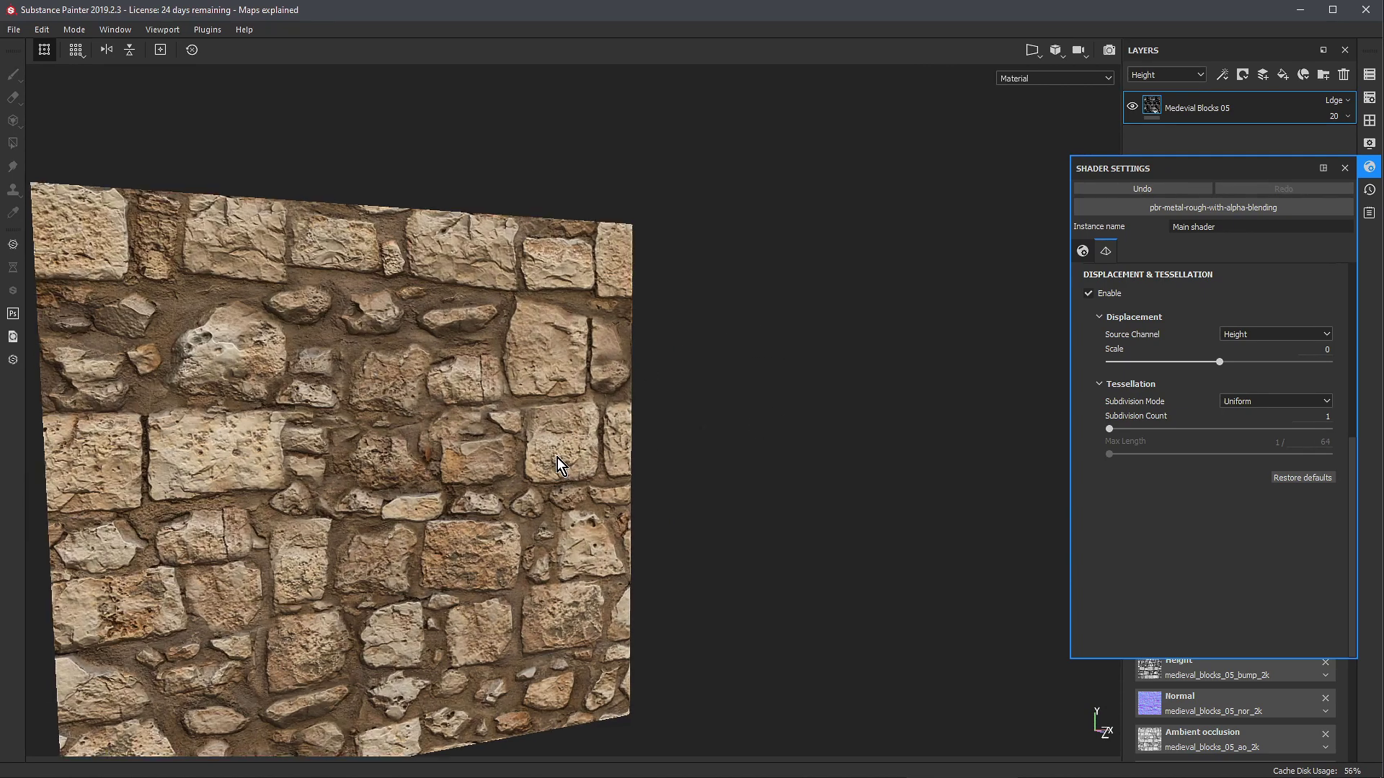
{"action": "scroll", "coordinate": [556, 457], "scroll_direction": "down", "scroll_amount": 1}
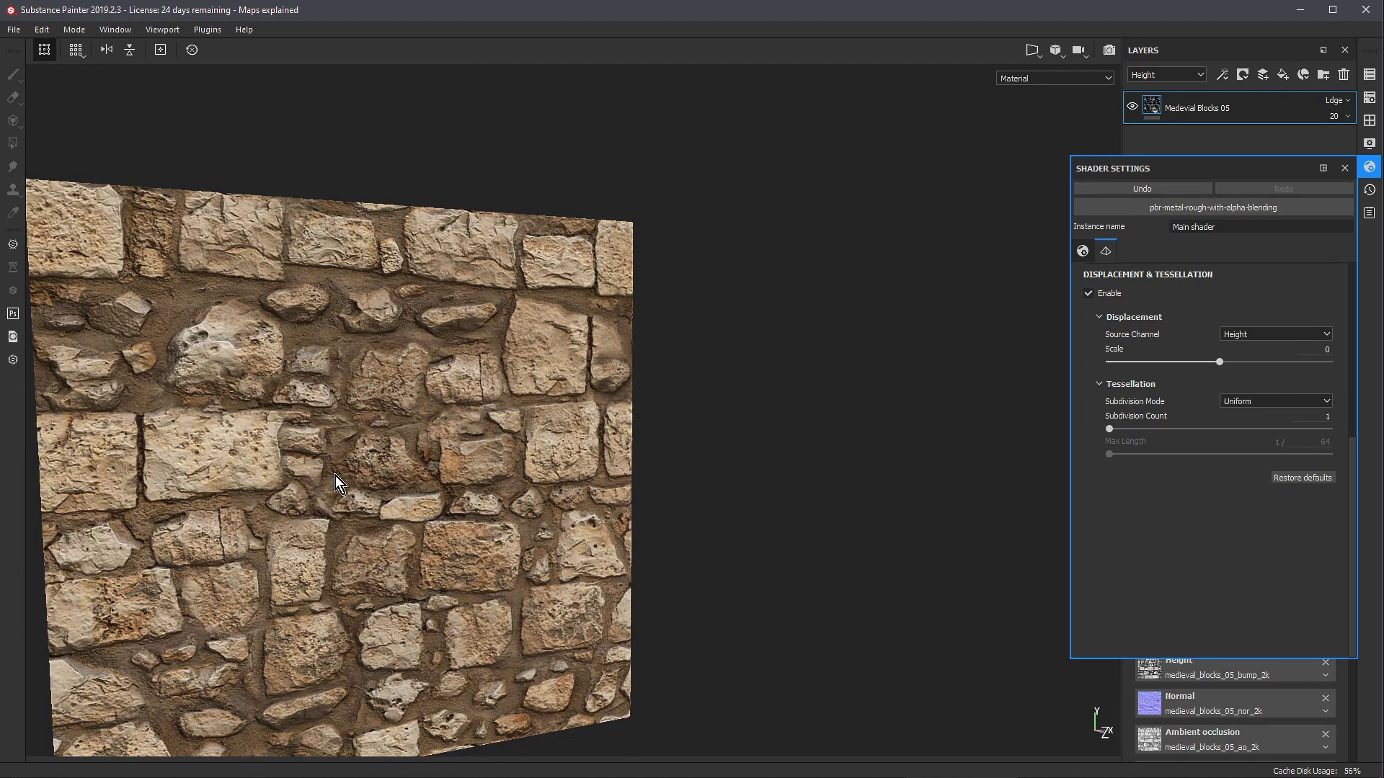
{"action": "scroll", "coordinate": [335, 476], "scroll_direction": "up", "scroll_amount": 4}
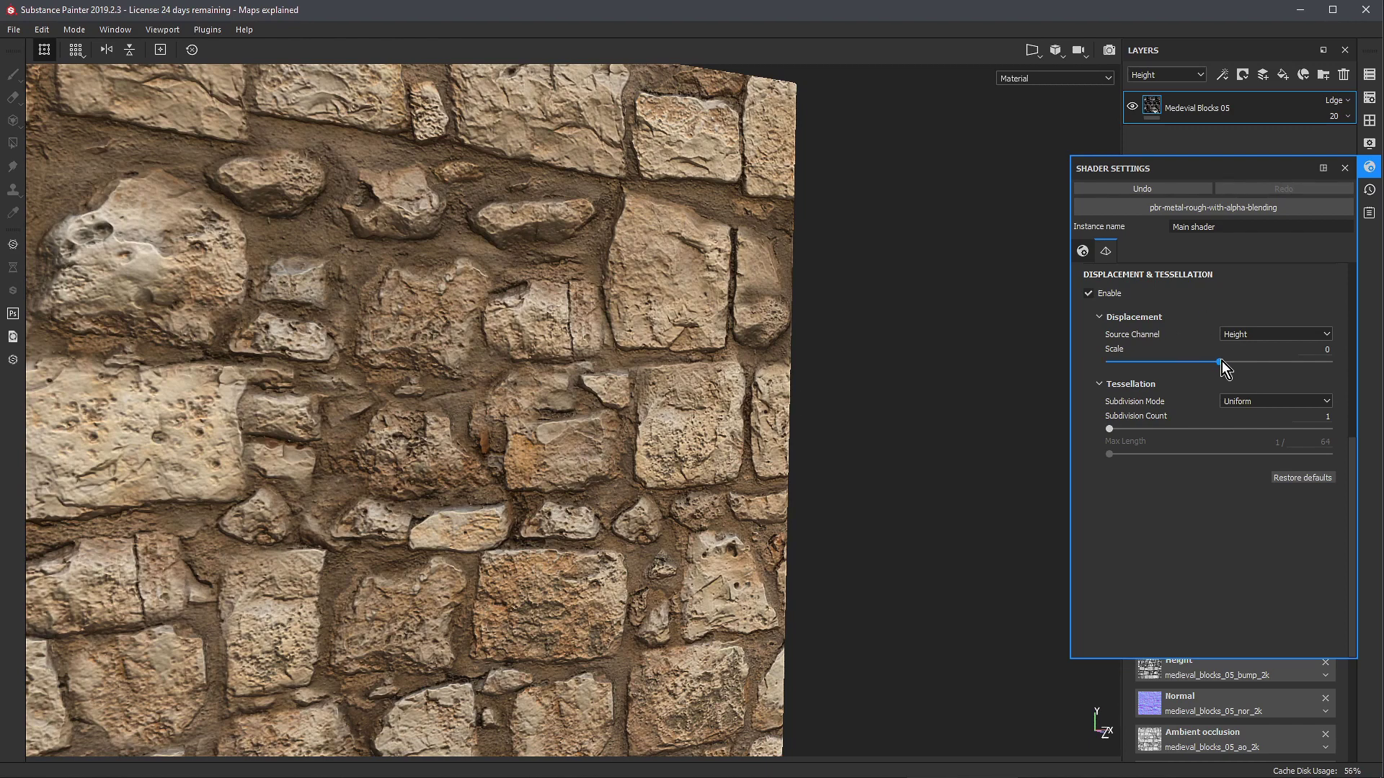
{"action": "left_click_drag", "start_coordinate": [1222, 362], "coordinate": [1244, 364]}
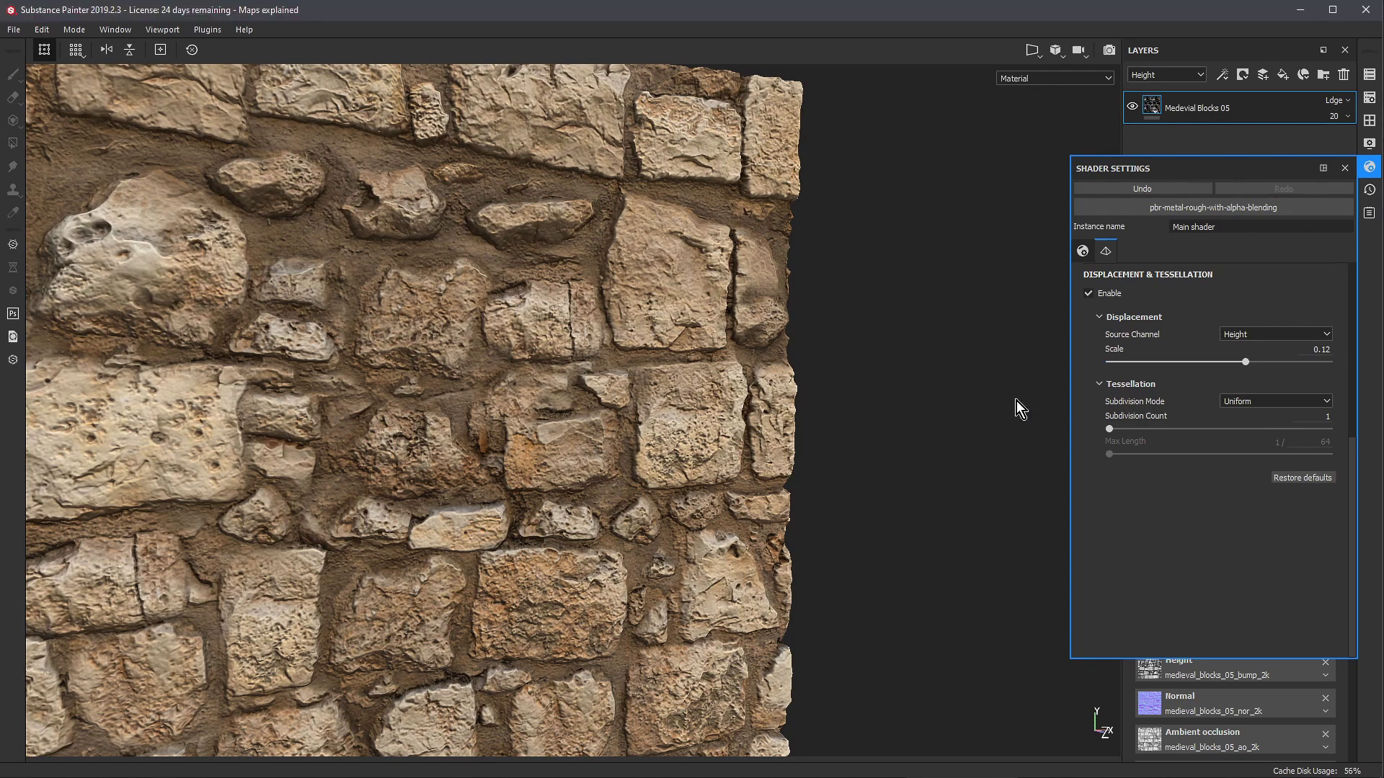
{"action": "key", "text": "f"}
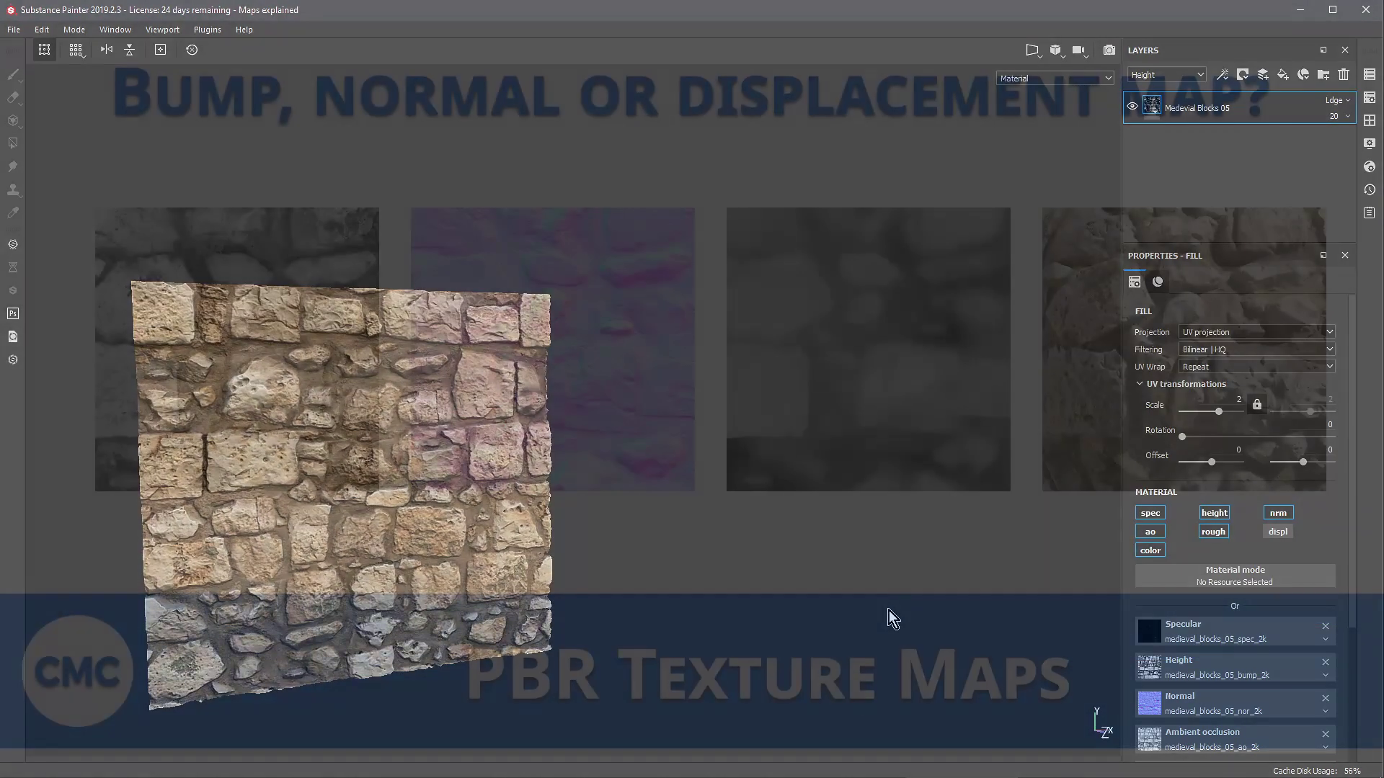